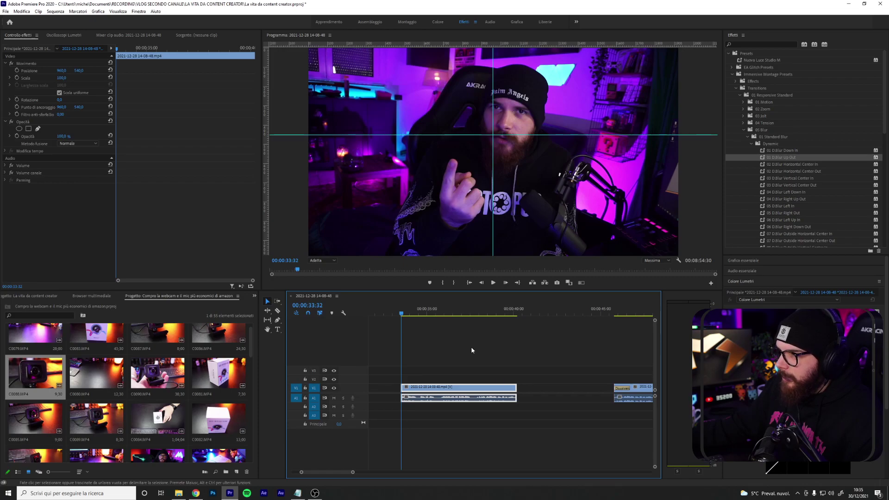
# Play through the talking-head footage, then park the playhead at 00:00:34:04 and zoom the timeline.
pyautogui.press('space')
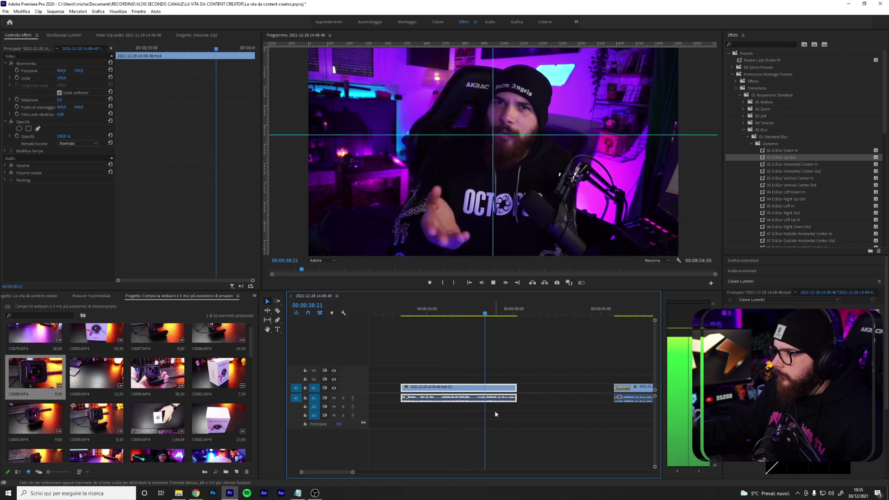
pyautogui.click(522, 314)
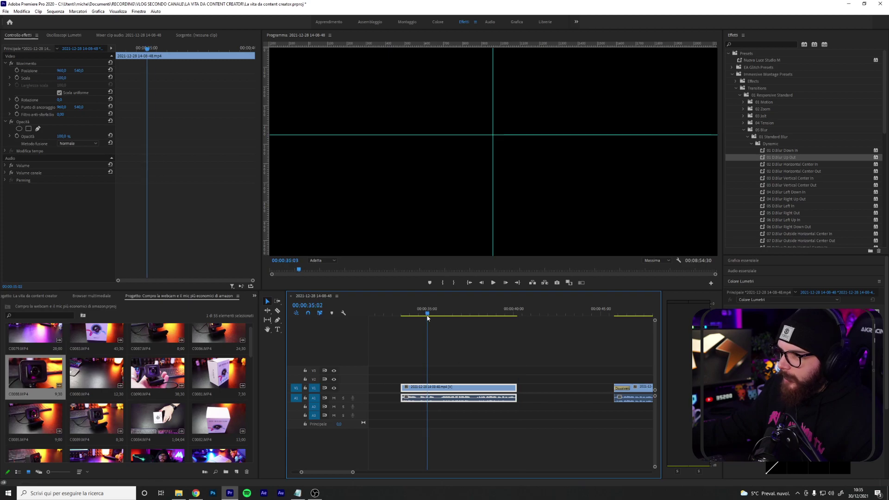
pyautogui.moveTo(427, 317); pyautogui.dragTo(410, 319)
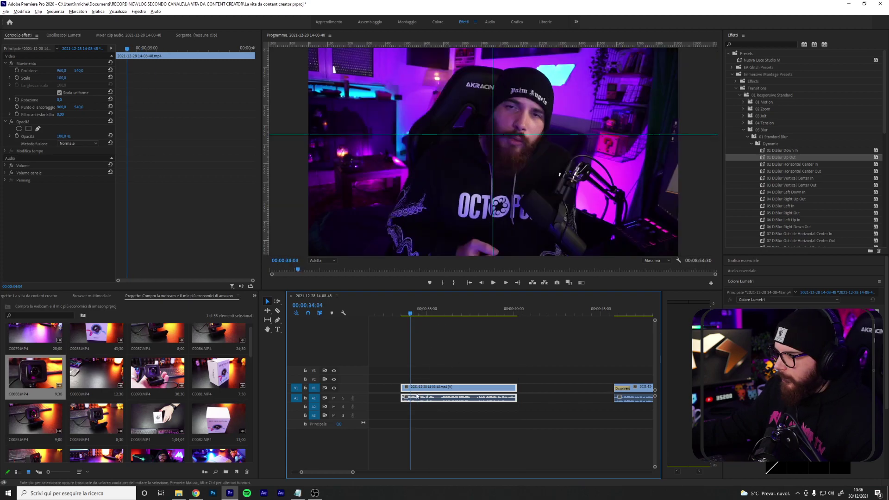
pyautogui.scroll(3, 417, 396)
pyautogui.scroll(-2, 435, 399)
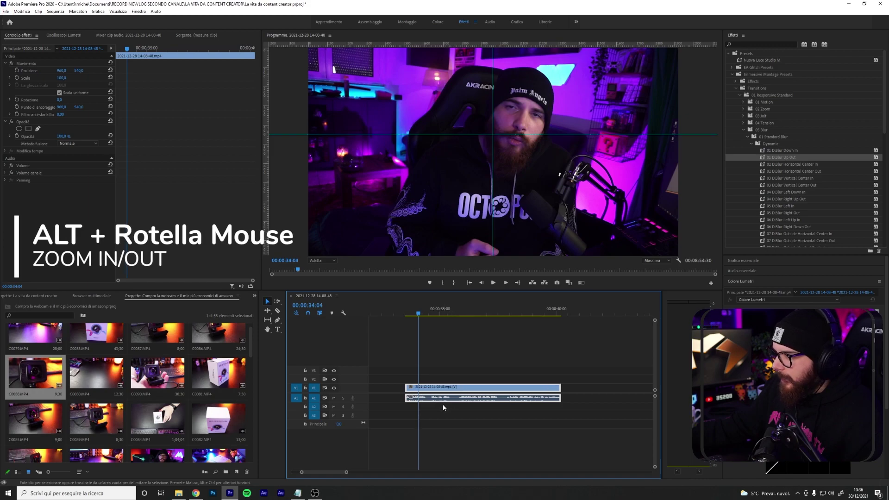
pyautogui.scroll(2, 443, 404)
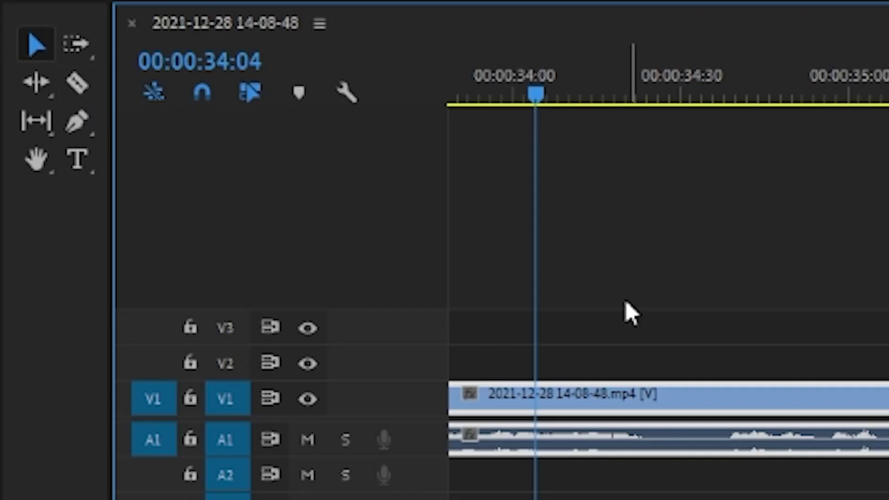
pyautogui.press('c')
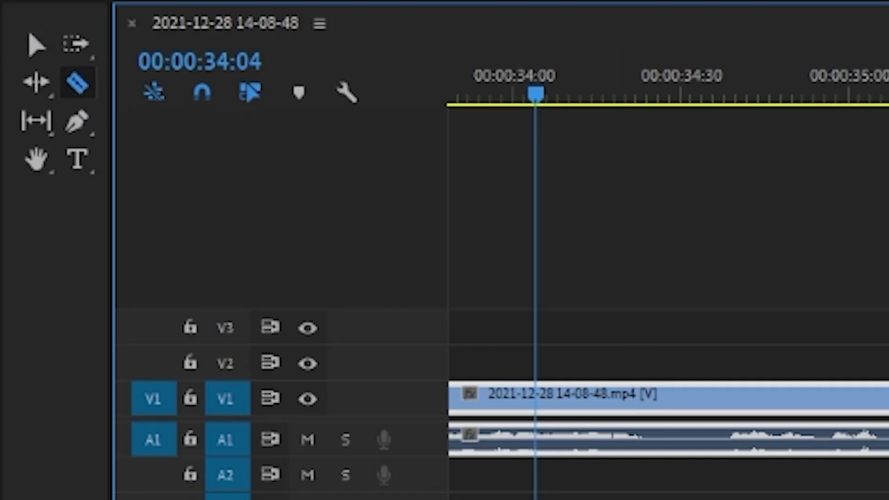
pyautogui.click(241, 273)
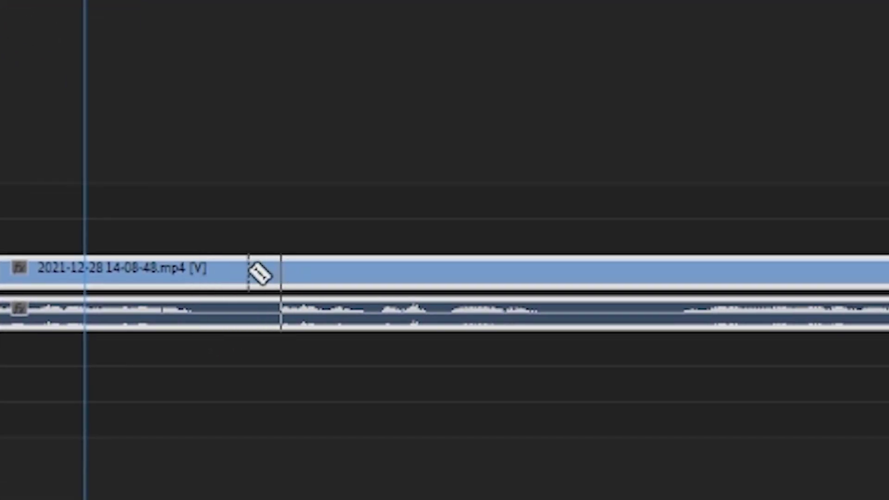
pyautogui.click(203, 273)
pyautogui.click(276, 273)
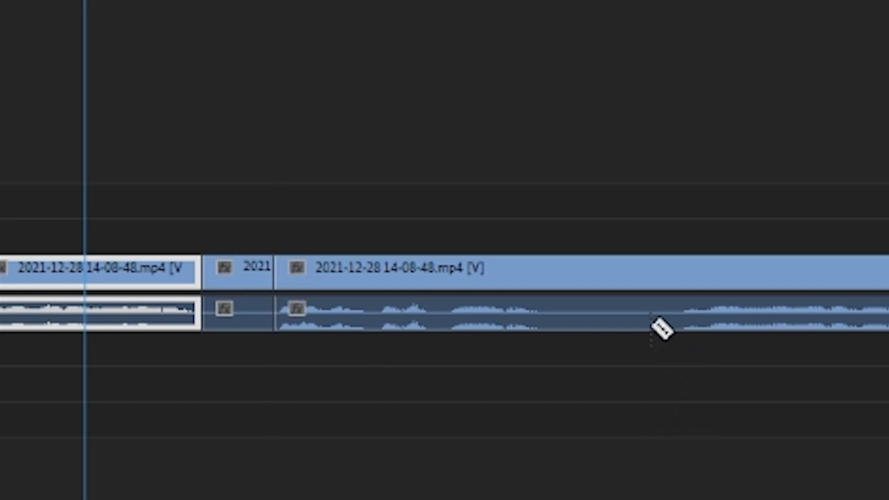
pyautogui.click(550, 275)
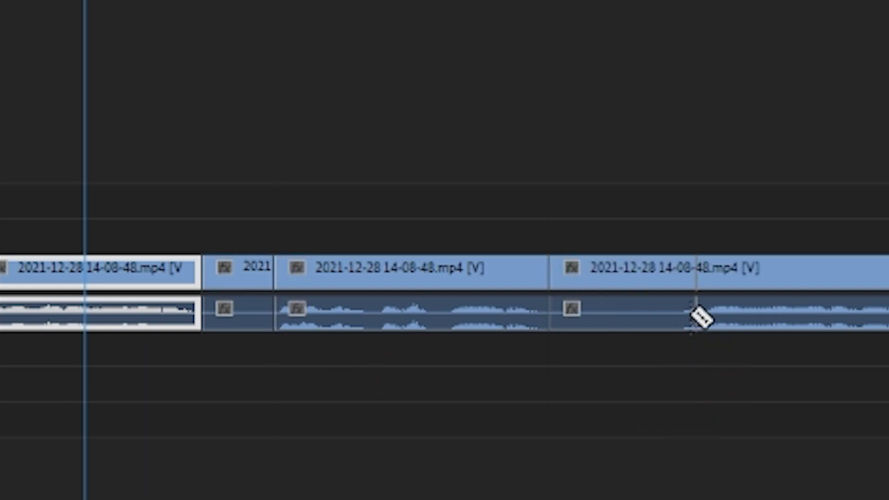
pyautogui.click(535, 388)
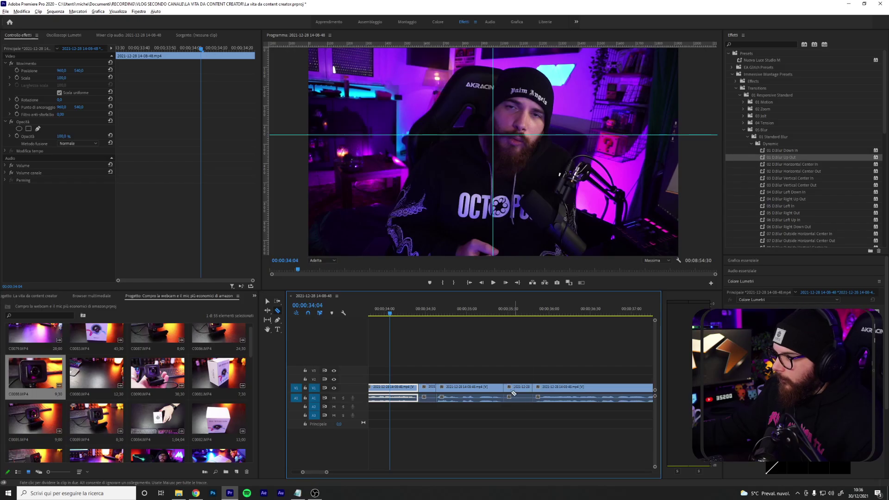
pyautogui.press('-')
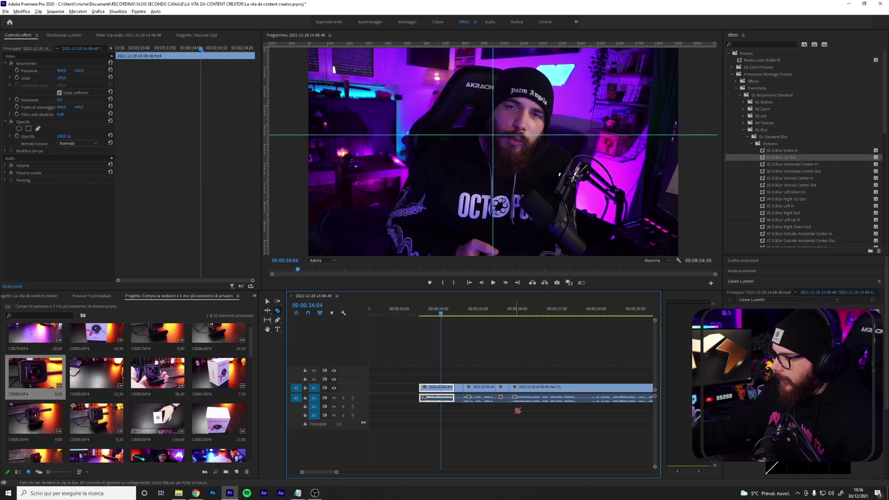
# Zoom the timeline out and select the piece after the first cut.
pyautogui.press('-')
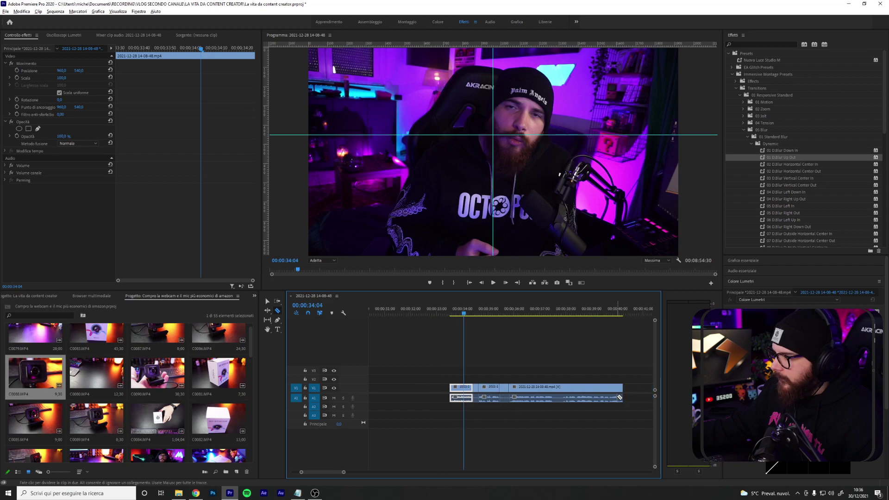
pyautogui.scroll(3, 597, 399)
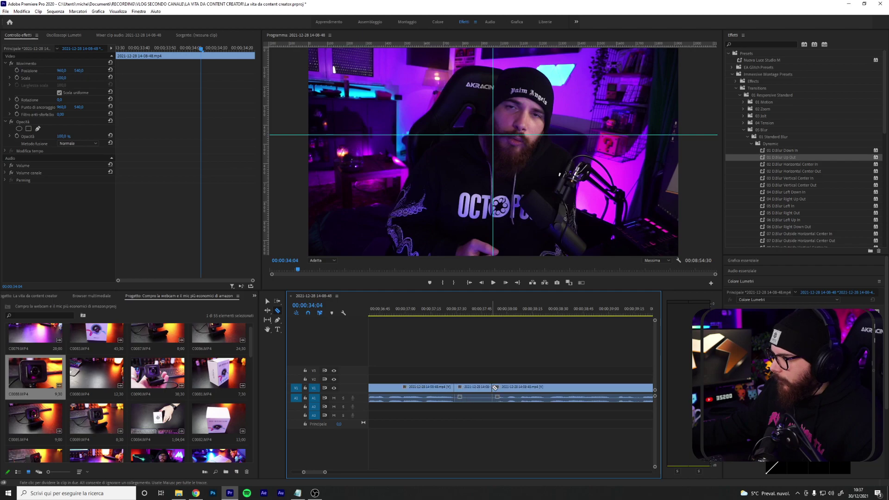
pyautogui.scroll(-2, 494, 394)
pyautogui.scroll(-2, 494, 412)
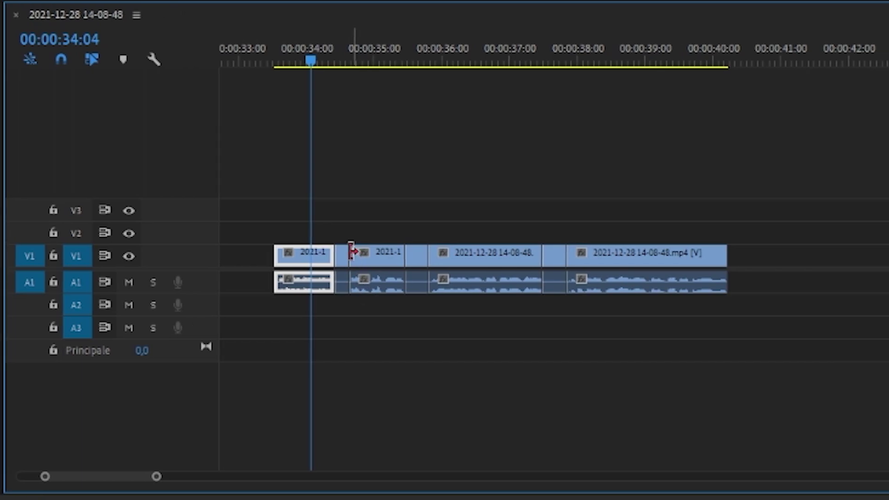
pyautogui.click(341, 260)
pyautogui.click(389, 260)
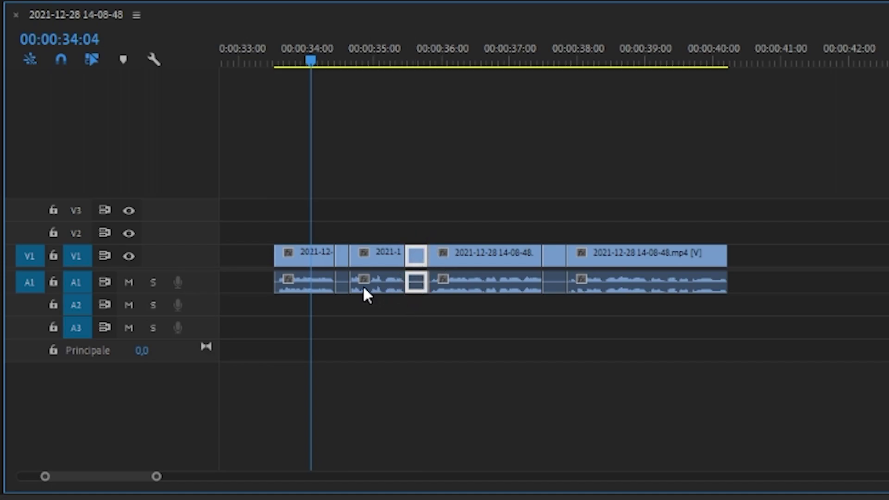
# Zoom in and select the 13-frame pause piece from 00:00:34:25 to 00:00:34:37.
pyautogui.scroll(3, 363, 285)
pyautogui.scroll(1, 367, 286)
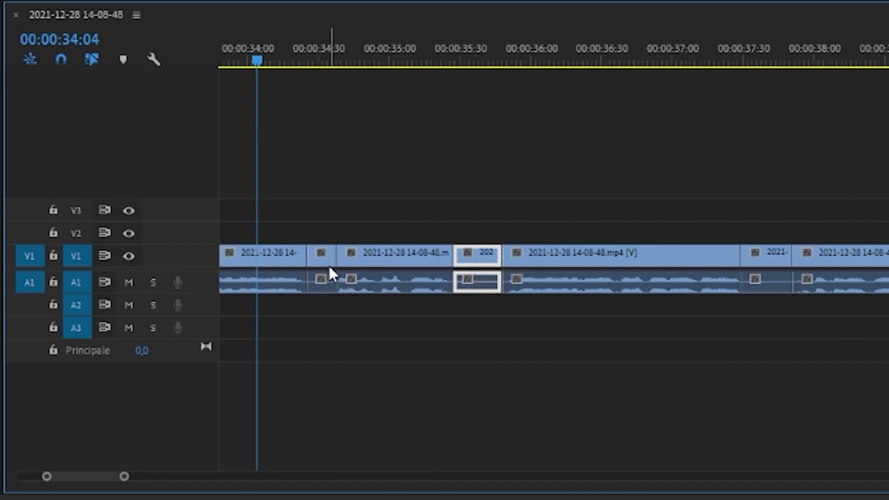
pyautogui.click(326, 265)
pyautogui.click(488, 262)
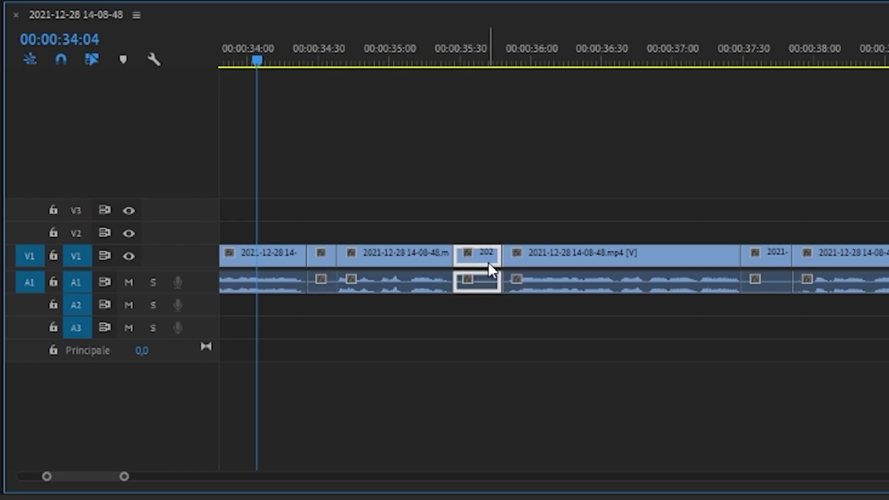
pyautogui.click(325, 260)
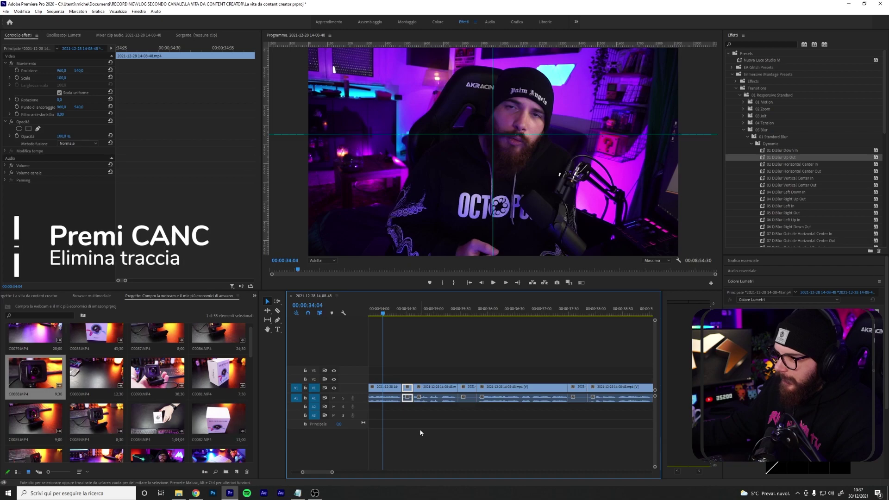
# Delete the selected pause pieces and another tiny pause piece.
pyautogui.press('Delete')
pyautogui.click(470, 391)
pyautogui.press('Delete')
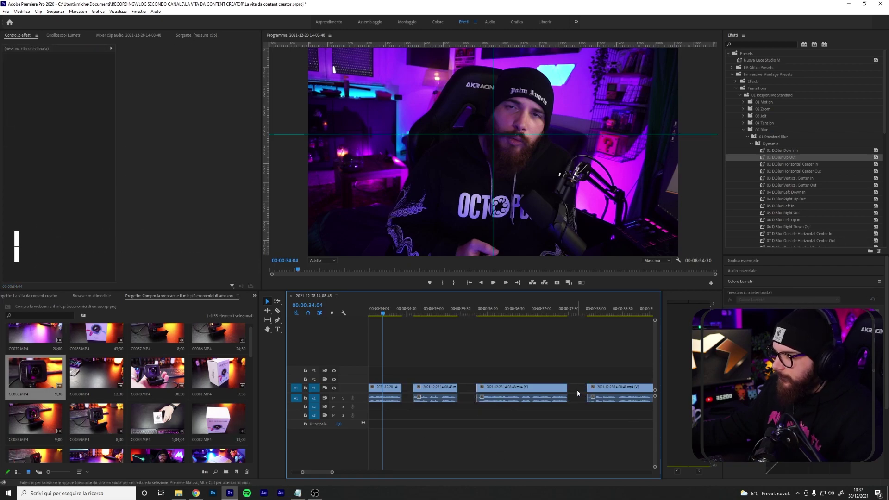
pyautogui.press('Delete')
pyautogui.press('-')
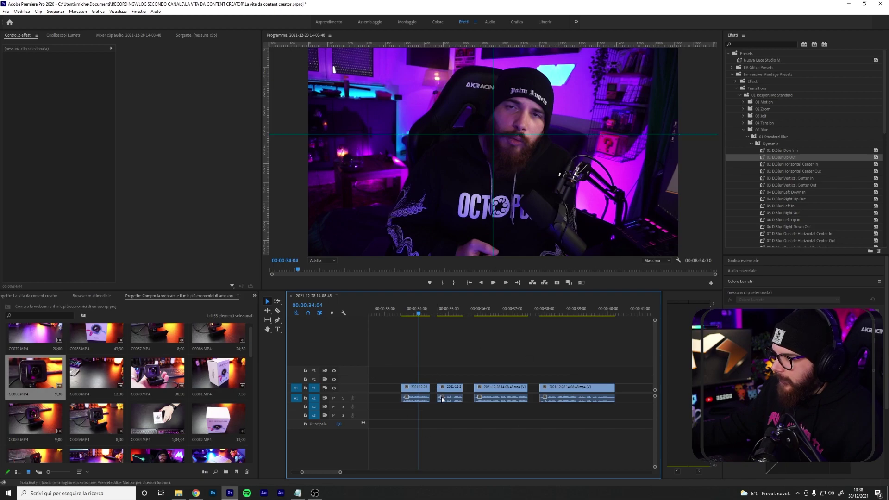
pyautogui.keyDown('alt'); pyautogui.scroll(2, 483, 396); pyautogui.keyUp('alt')
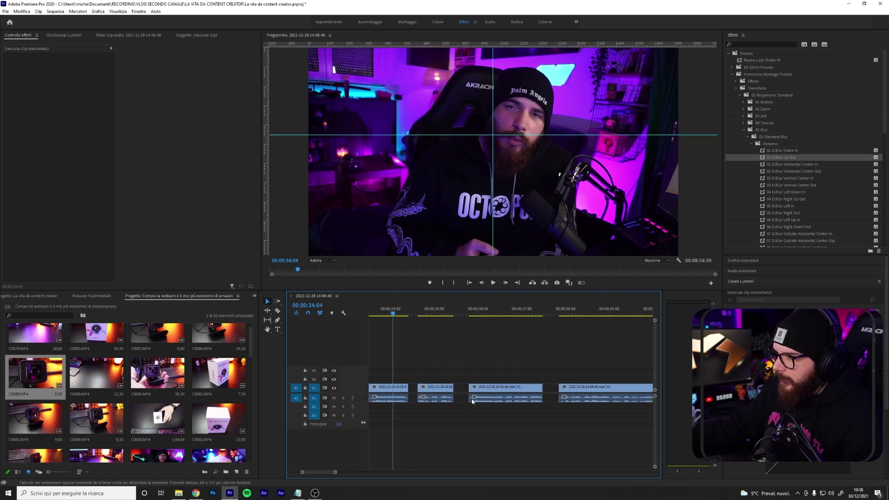
# Move the next piece against the first clip and Ripple Delete (Elimina salti) the two remaining gaps.
pyautogui.click(436, 394)
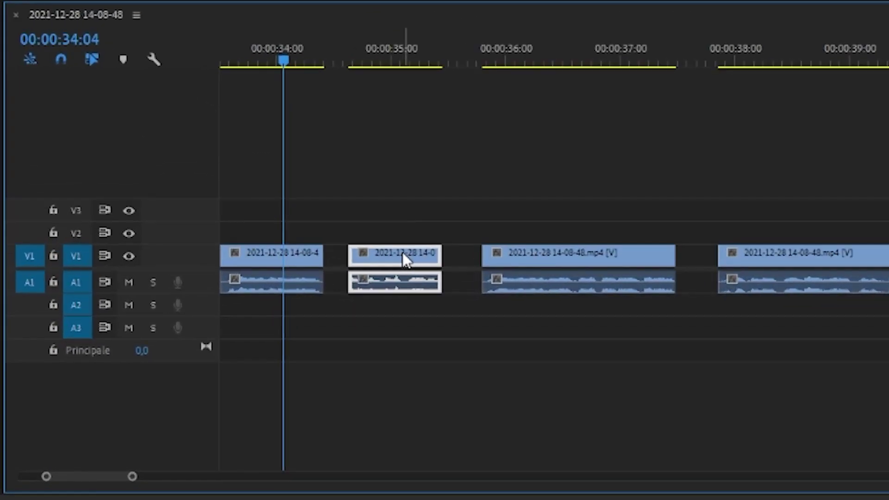
pyautogui.moveTo(439, 389); pyautogui.dragTo(431, 387)
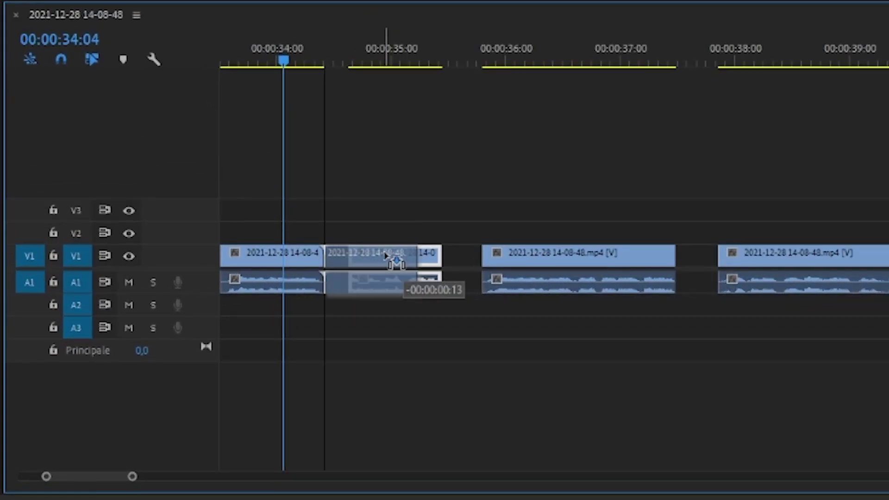
pyautogui.moveTo(384, 254); pyautogui.dragTo(388, 268)
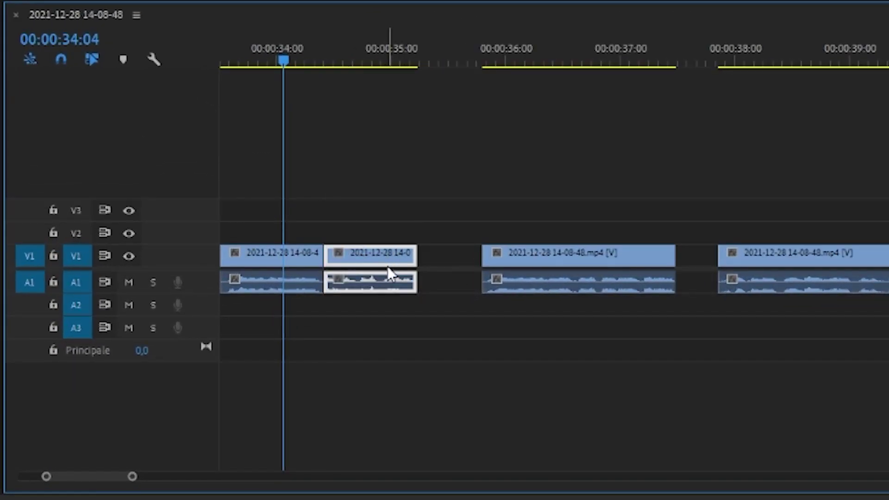
pyautogui.rightClick(459, 253)
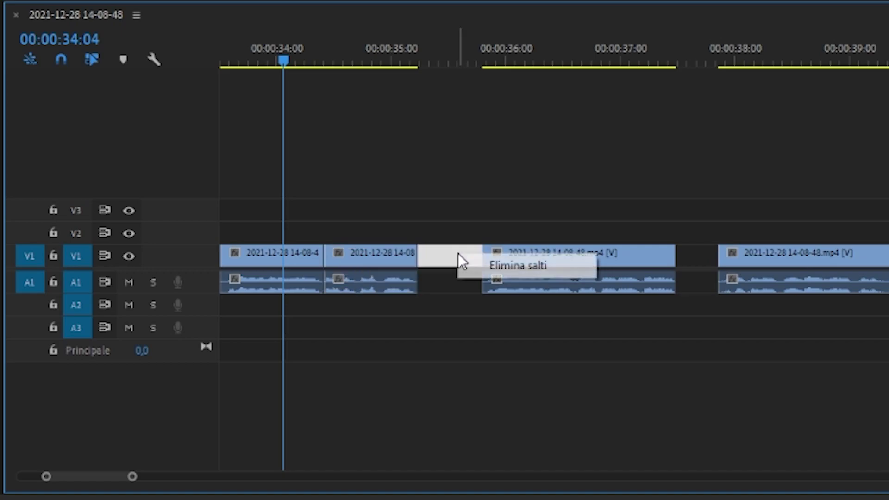
pyautogui.click(505, 270)
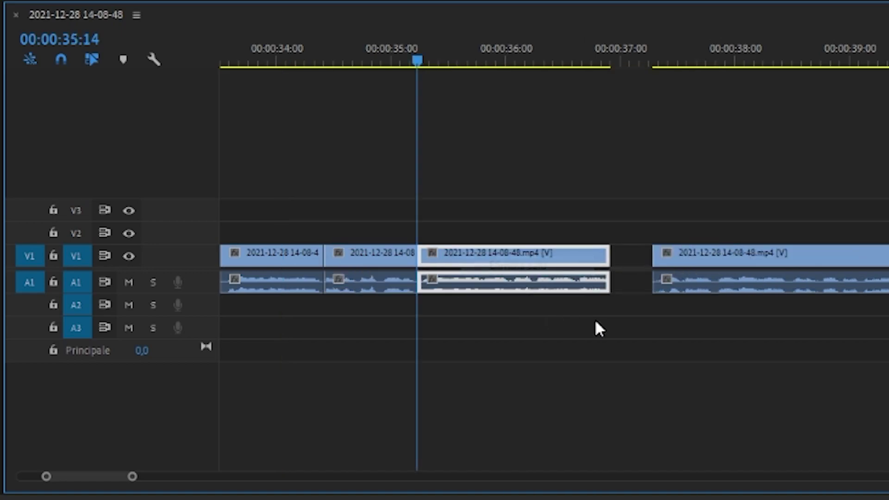
pyautogui.rightClick(639, 260)
pyautogui.click(669, 269)
pyautogui.scroll(-2, 629, 317)
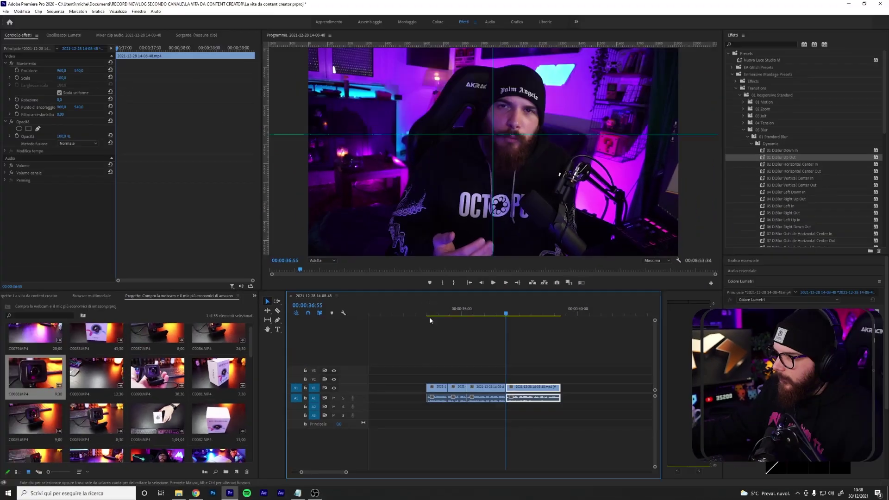
# Play back the edit from 00:00:33:29, then scroll the timeline to the 00:00:45:00 region.
pyautogui.click(427, 315)
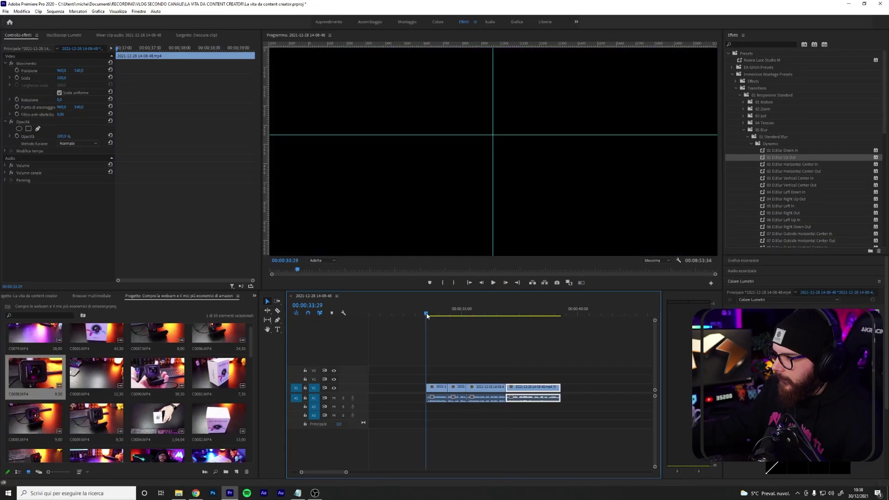
pyautogui.click(493, 283)
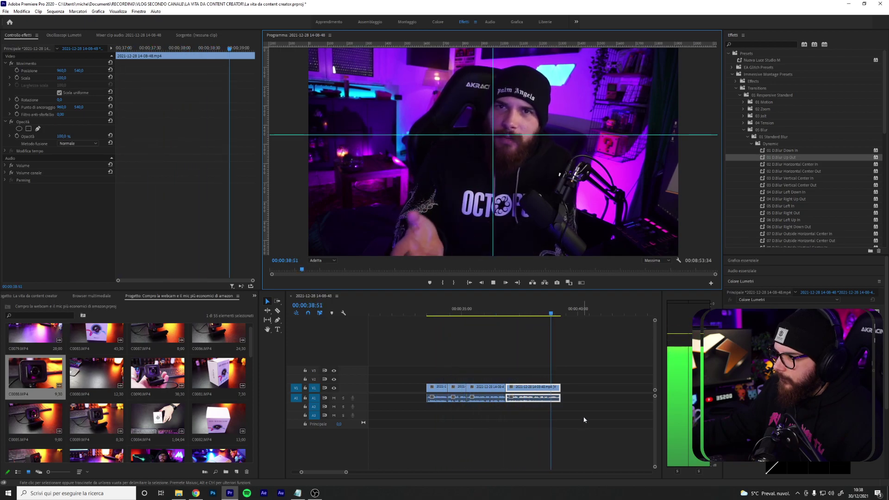
pyautogui.scroll(-2, 580, 412)
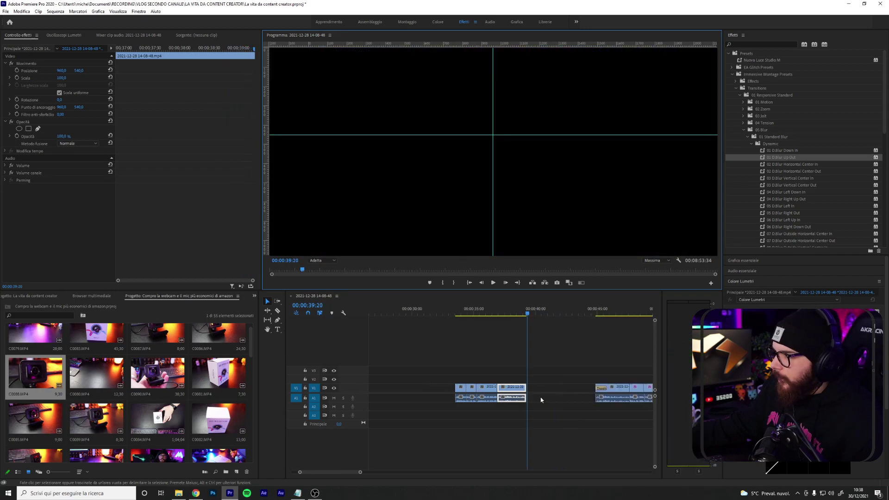
pyautogui.scroll(-5, 505, 417)
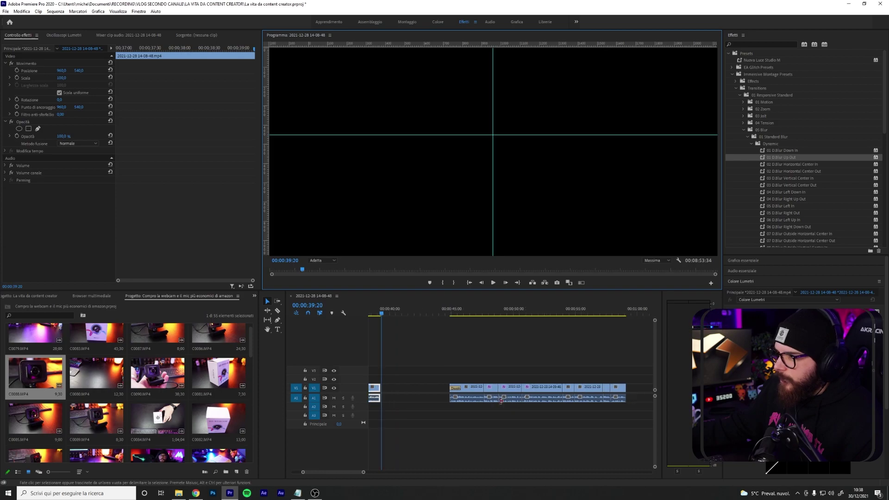
pyautogui.scroll(3, 509, 402)
pyautogui.scroll(3, 454, 398)
pyautogui.scroll(3, 486, 396)
pyautogui.scroll(-3, 486, 396)
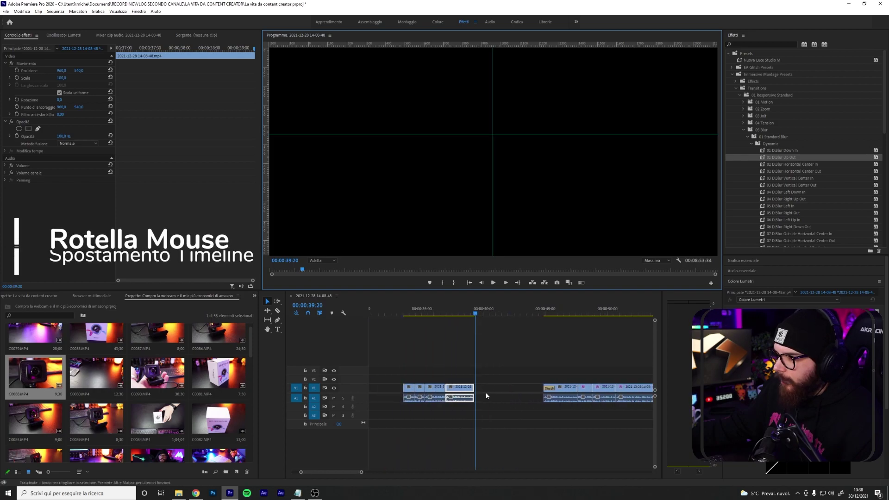
pyautogui.scroll(-1, 487, 396)
pyautogui.scroll(1, 486, 396)
pyautogui.scroll(4, 486, 395)
pyautogui.scroll(-5, 486, 395)
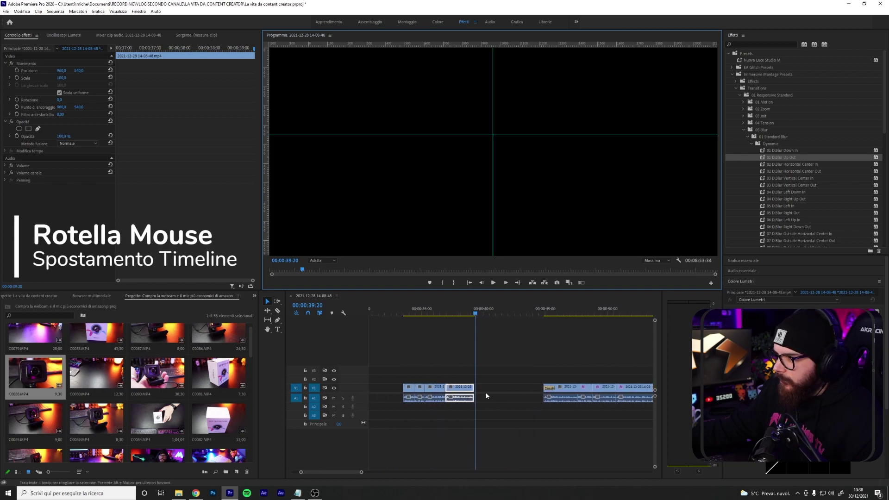
pyautogui.scroll(-5, 486, 396)
pyautogui.scroll(5, 332, 474)
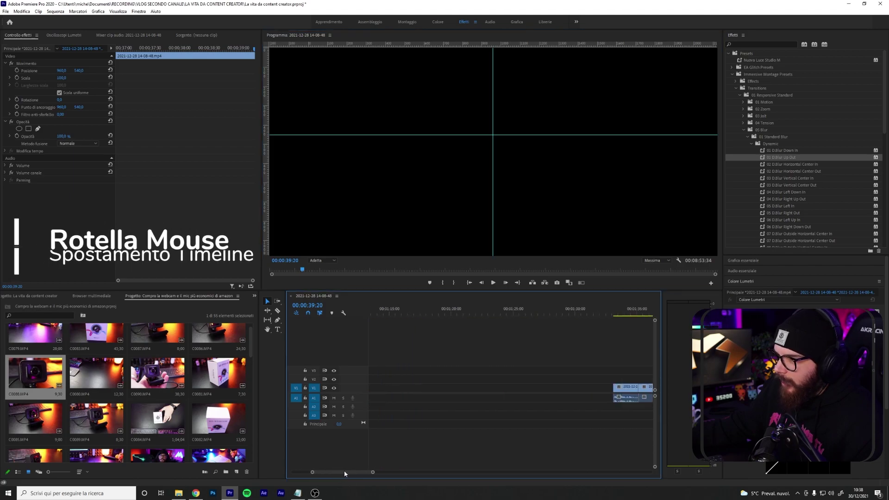
pyautogui.scroll(-10, 332, 475)
pyautogui.scroll(-8, 333, 474)
pyautogui.scroll(15, 334, 476)
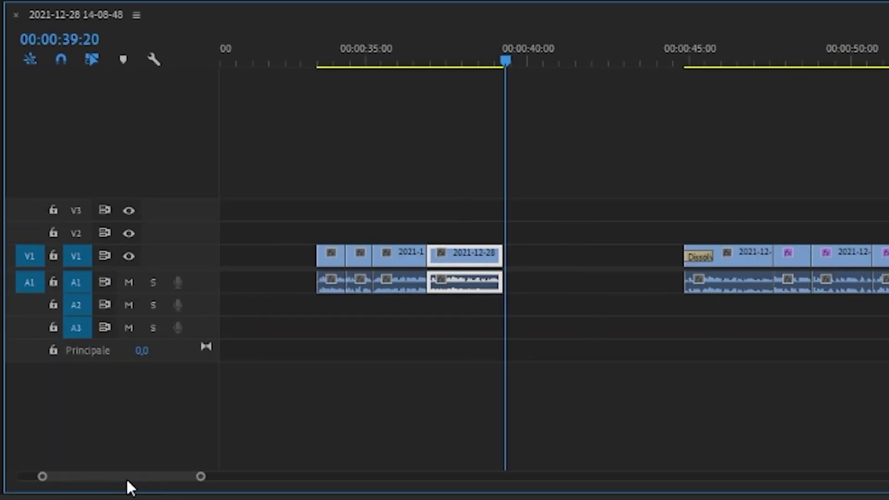
pyautogui.scroll(12, 116, 476)
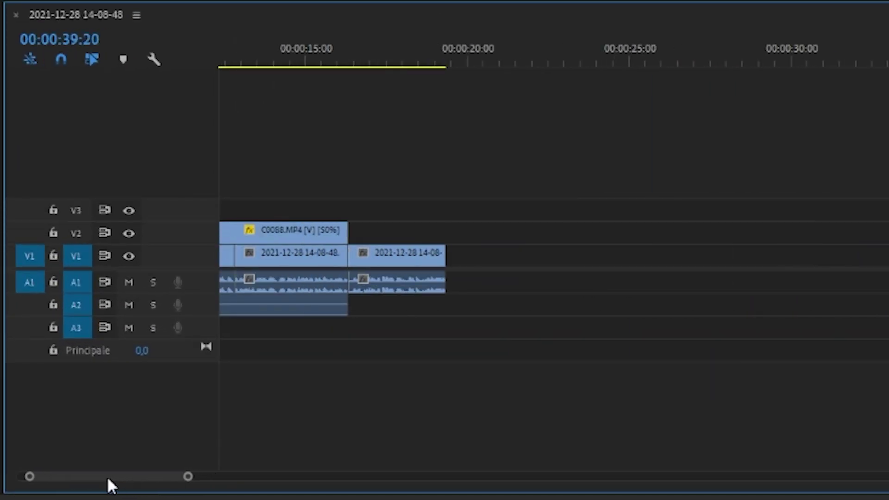
pyautogui.scroll(-12, 122, 476)
pyautogui.scroll(-1, 527, 310)
pyautogui.scroll(-4, 528, 310)
pyautogui.scroll(-3, 526, 307)
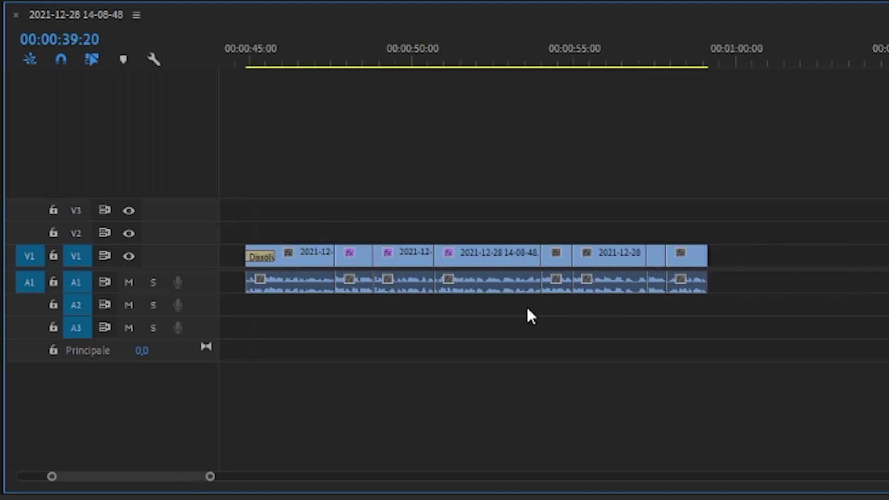
pyautogui.scroll(2, 427, 315)
pyautogui.scroll(1, 411, 315)
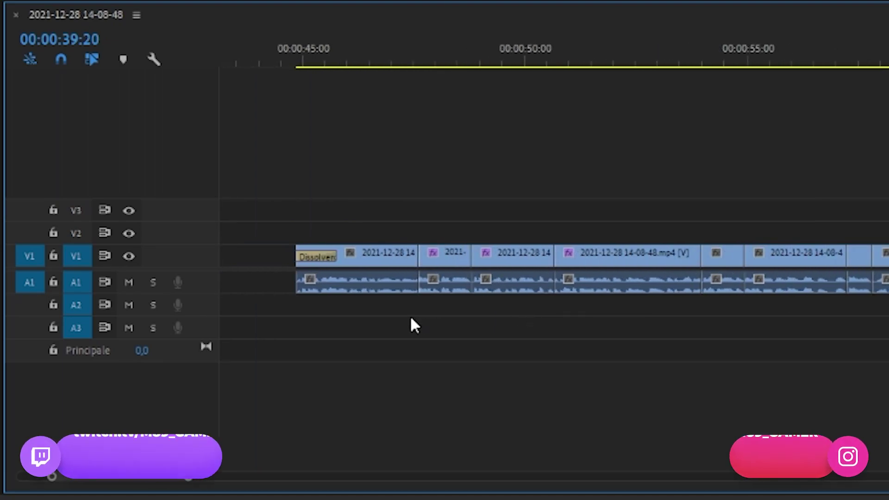
# Park the playhead near 44:47, search Effetti for 'disso' and pick Dissolvenza additiva.
pyautogui.scroll(1, 418, 319)
pyautogui.click(298, 55)
pyautogui.moveTo(300, 53); pyautogui.dragTo(267, 60)
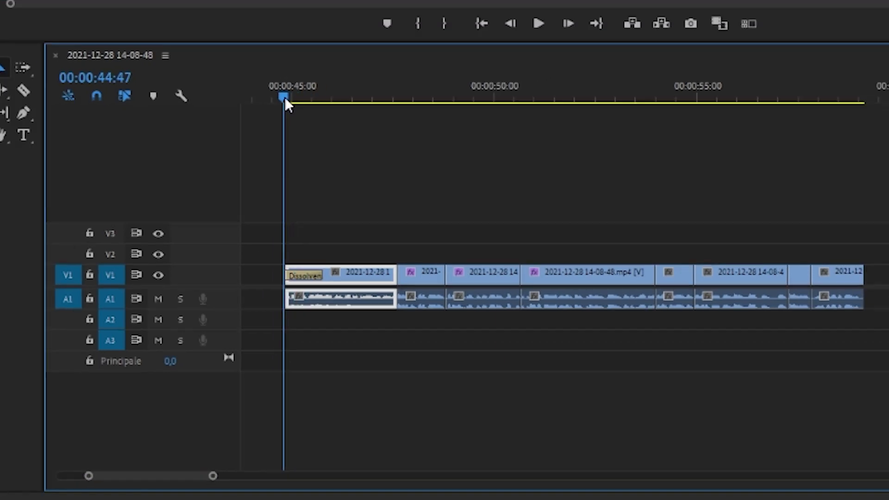
pyautogui.click(725, 34)
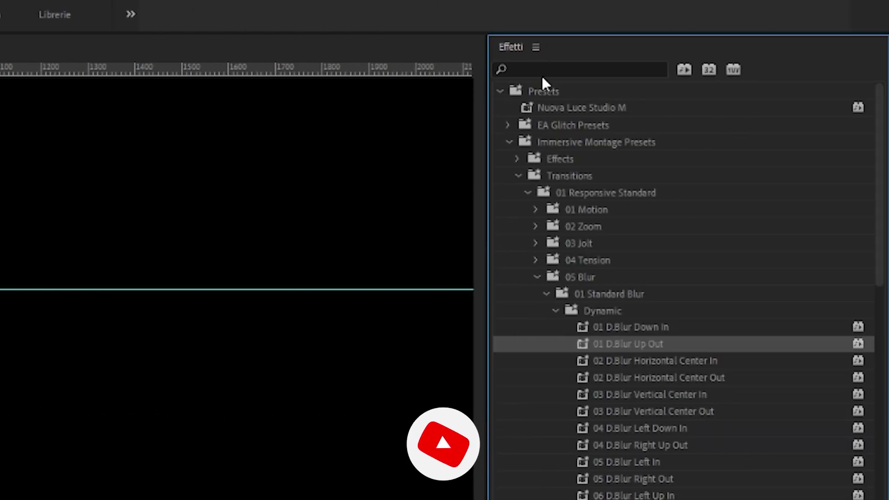
pyautogui.click(541, 69)
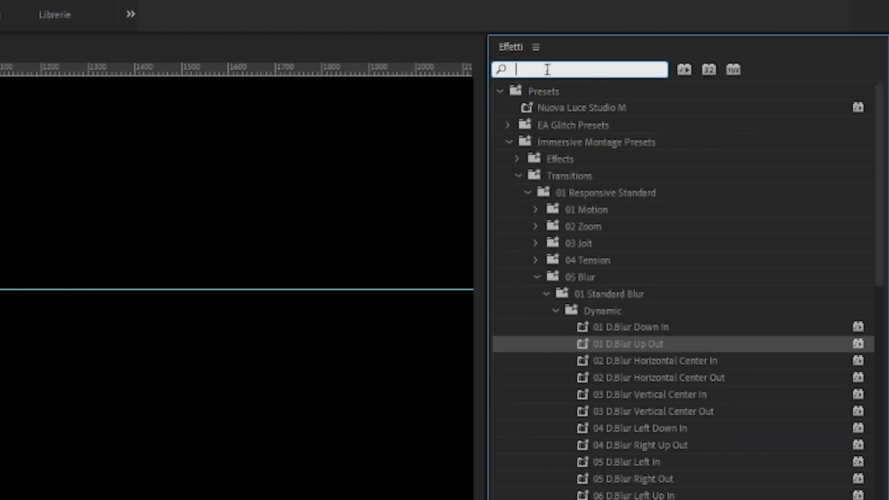
pyautogui.write('d')
pyautogui.write('isso')
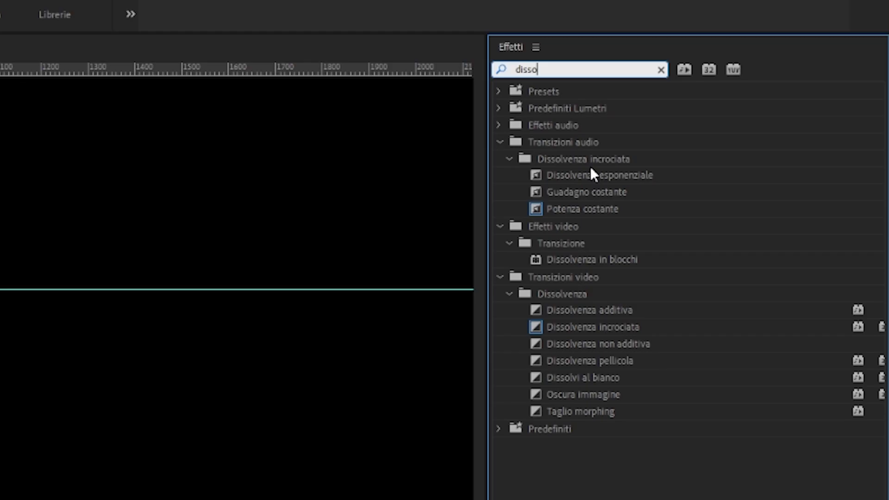
pyautogui.click(586, 308)
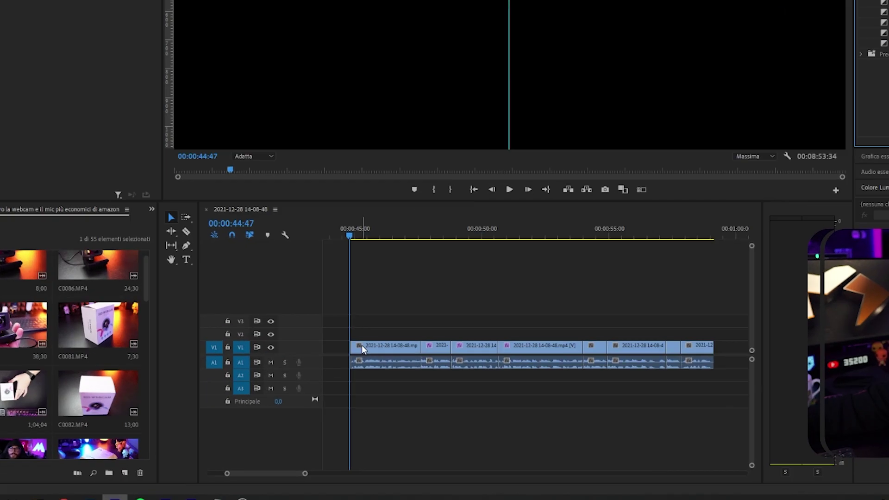
# Add Dissolvenza additiva at the first V1 clip's start and preview it.
pyautogui.moveTo(484, 309); pyautogui.dragTo(390, 391)
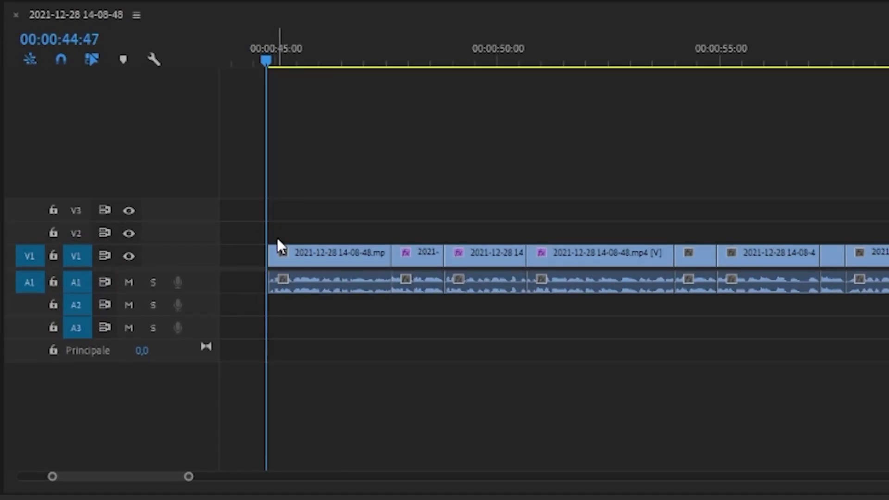
pyautogui.moveTo(275, 264); pyautogui.dragTo(278, 257)
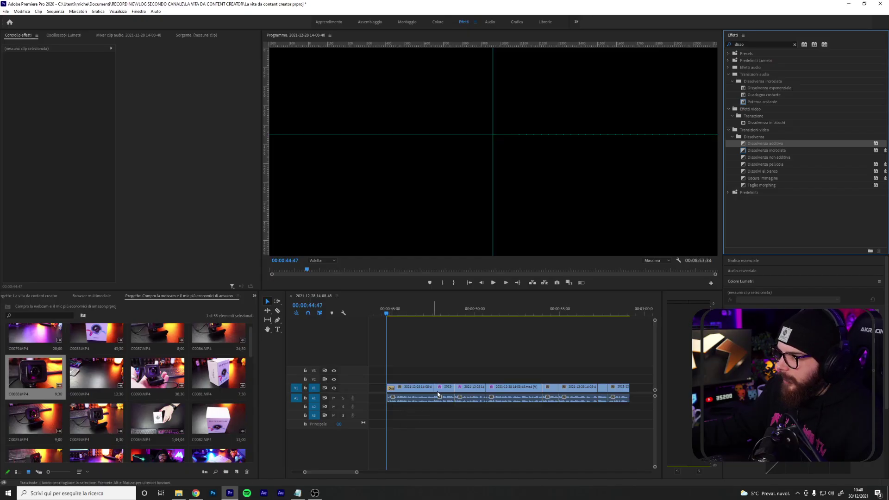
pyautogui.click(493, 282)
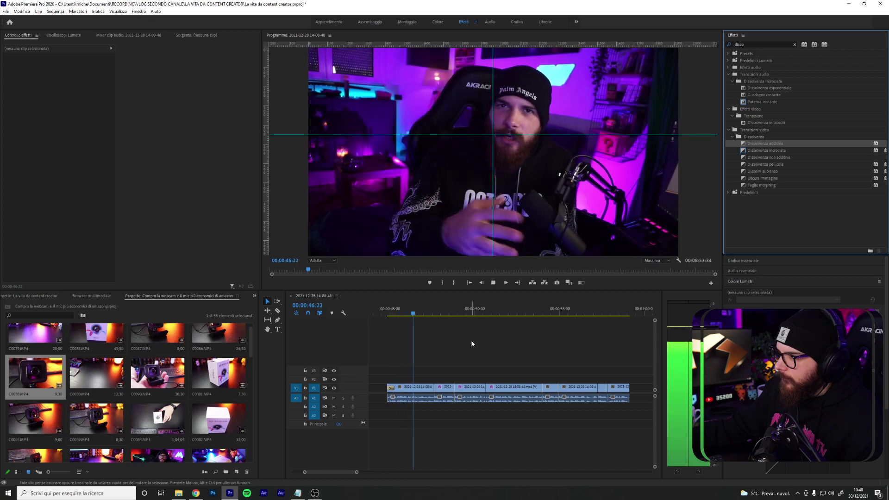
pyautogui.click(391, 316)
pyautogui.press('space')
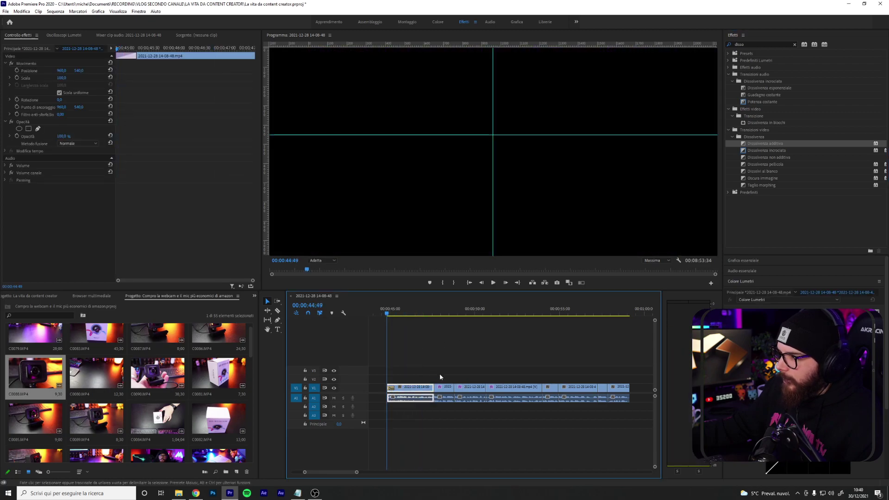
pyautogui.press('space')
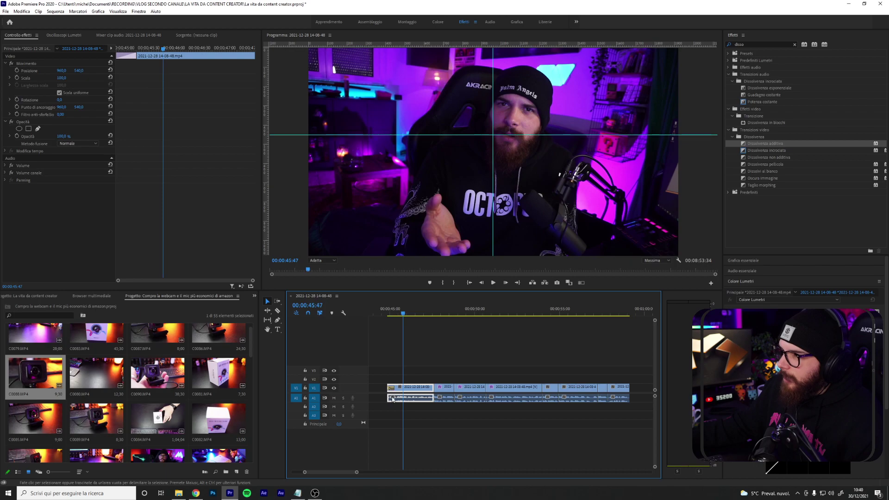
# Return the playhead to 44:47 and select the dissolve to show its settings.
pyautogui.moveTo(403, 316); pyautogui.dragTo(387, 315)
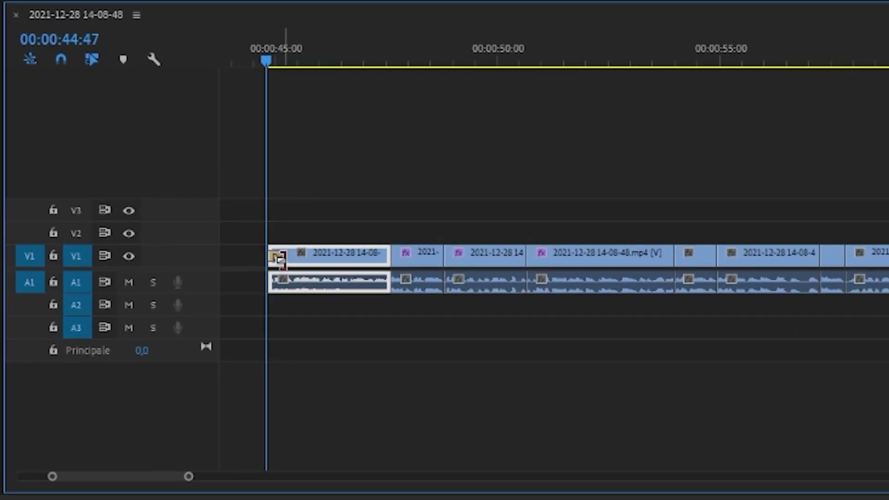
pyautogui.click(279, 257)
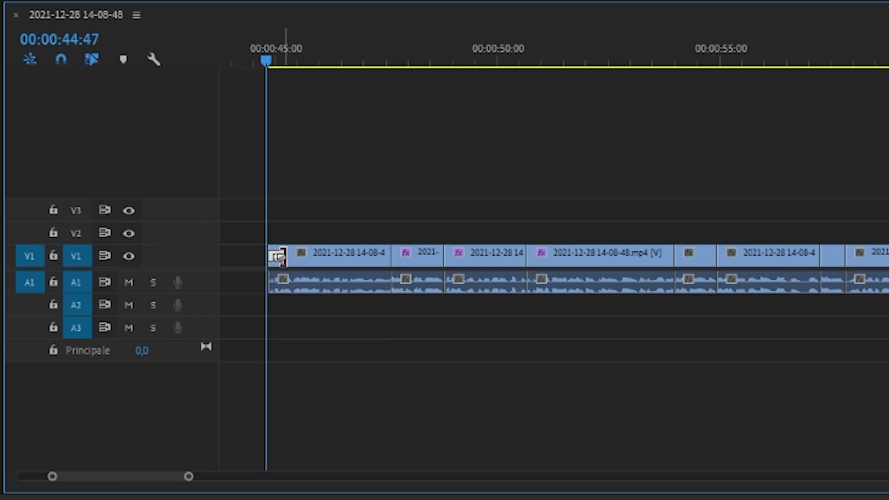
pyautogui.click(278, 255)
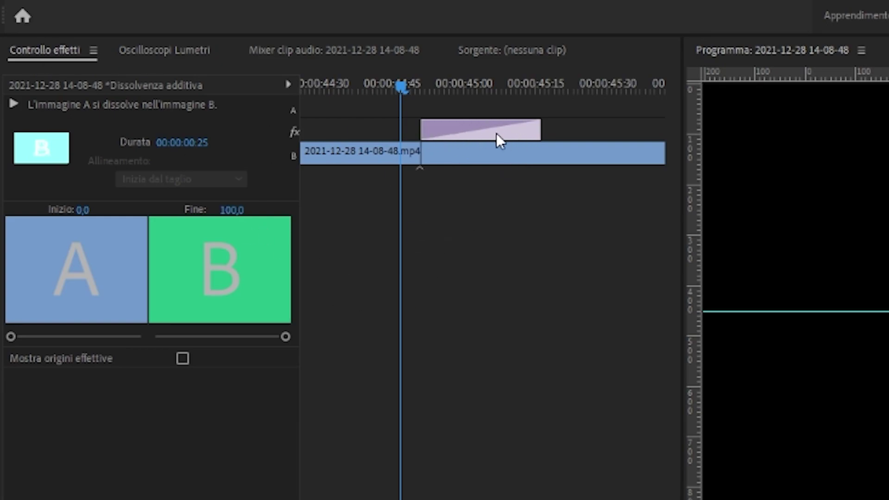
# Lengthen the opening dissolve to a duration of 00:00:01:40 and preview it.
pyautogui.click(463, 134)
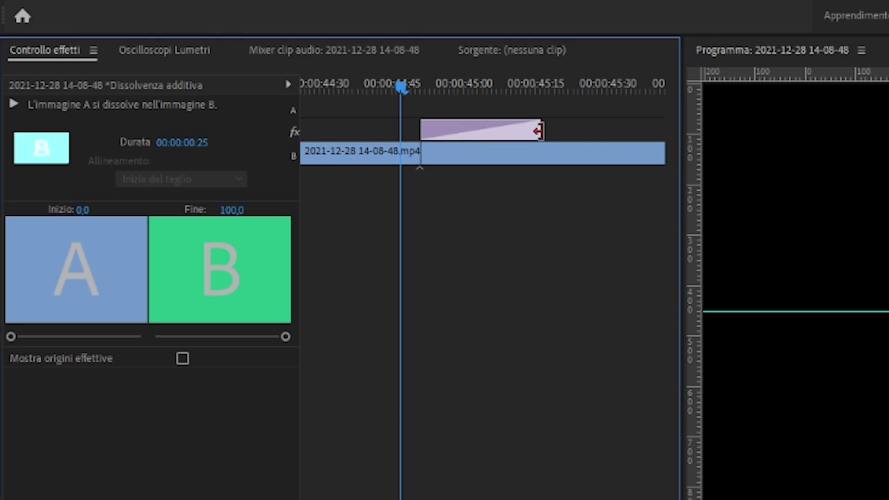
pyautogui.moveTo(538, 131); pyautogui.dragTo(633, 133)
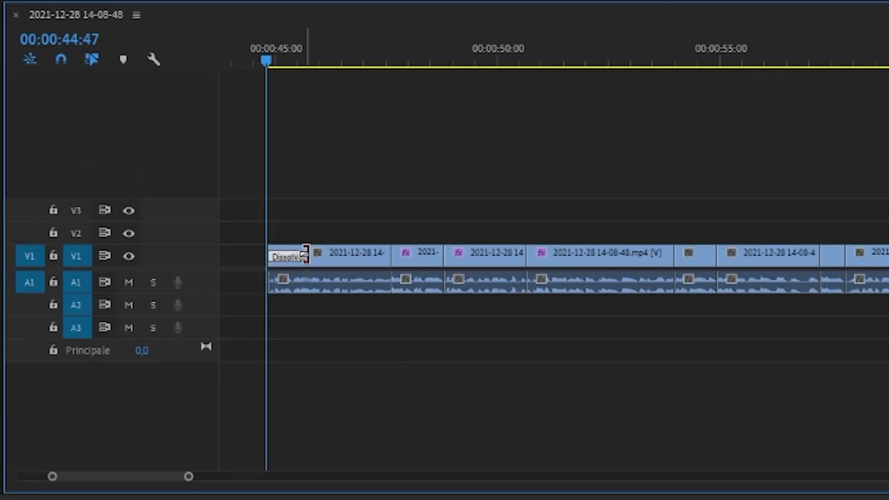
pyautogui.moveTo(401, 387); pyautogui.dragTo(415, 387)
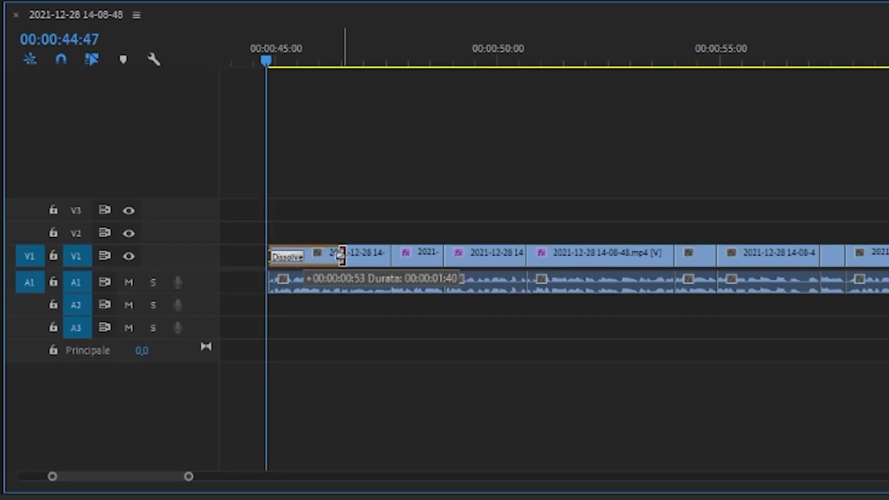
pyautogui.moveTo(340, 255); pyautogui.dragTo(346, 255)
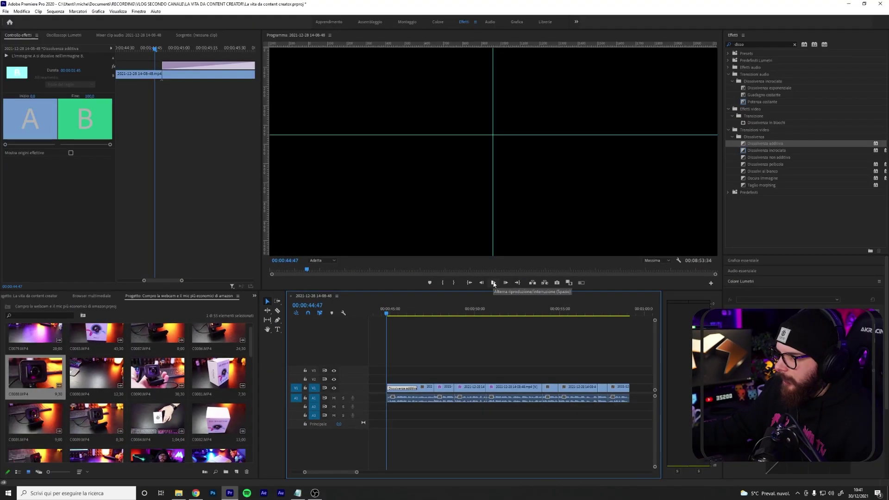
pyautogui.click(493, 283)
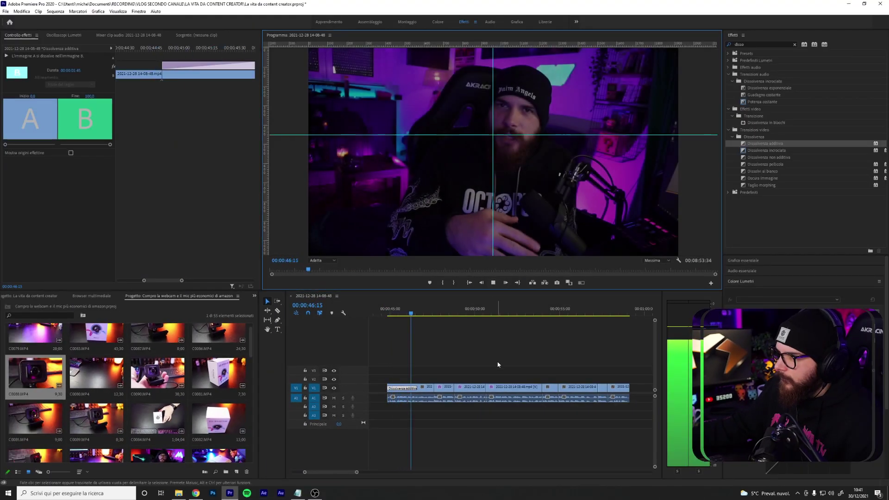
pyautogui.click(406, 385)
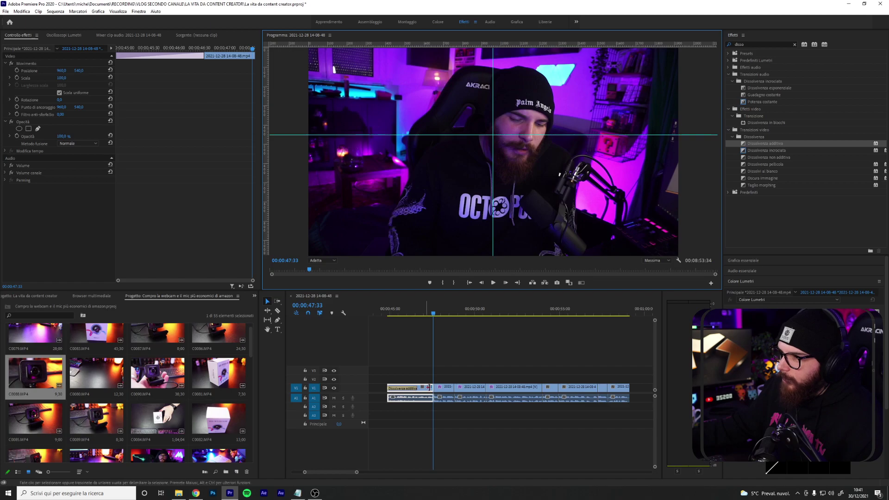
# Trim the dissolve back to about 00:00:01:01 and select the first clip.
pyautogui.moveTo(415, 388); pyautogui.dragTo(403, 389)
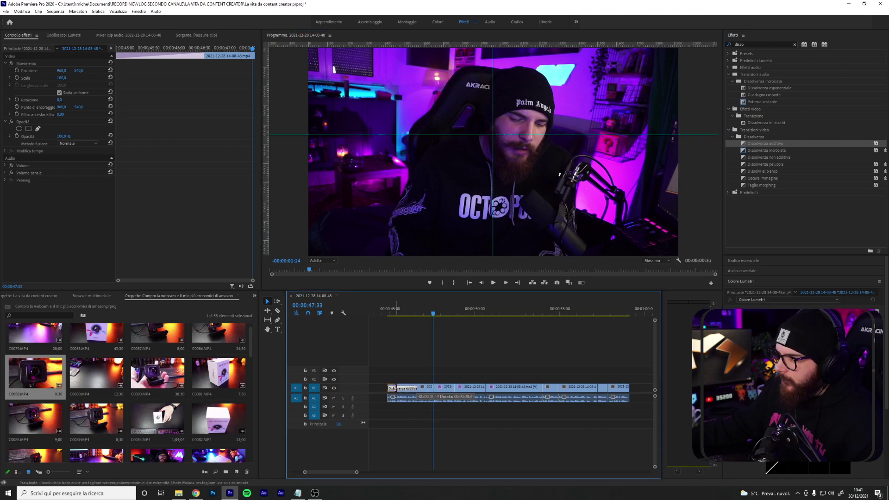
pyautogui.moveTo(394, 388); pyautogui.dragTo(397, 388)
pyautogui.click(405, 387)
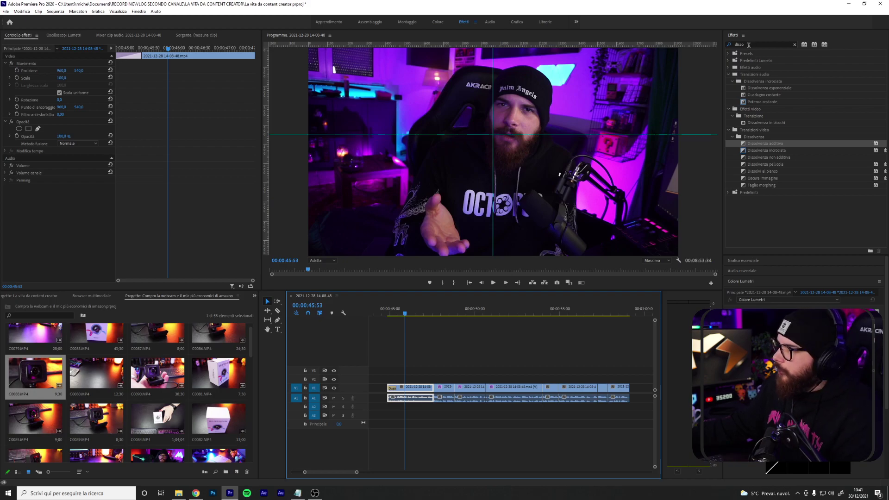
# Replace the effects search with 'zoom' and select Zoom incrociato under Transizioni video > Zoom.
pyautogui.click(756, 45)
pyautogui.press('BackSpace')
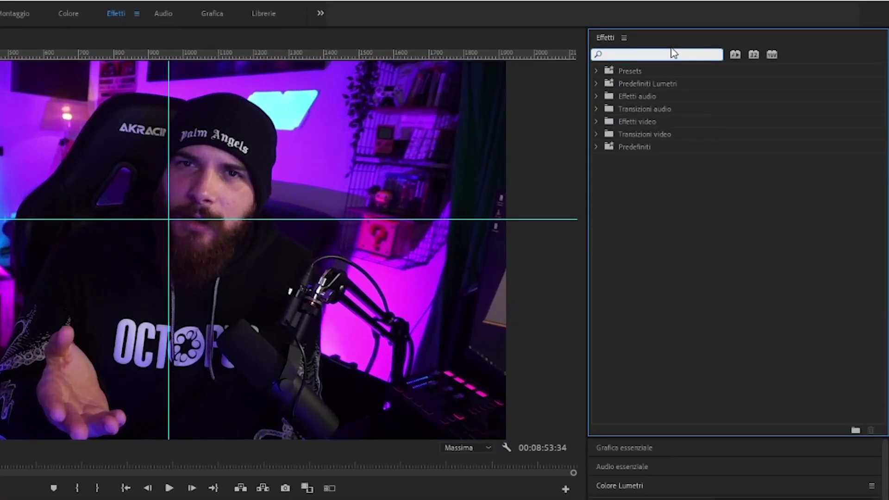
pyautogui.write('zoom')
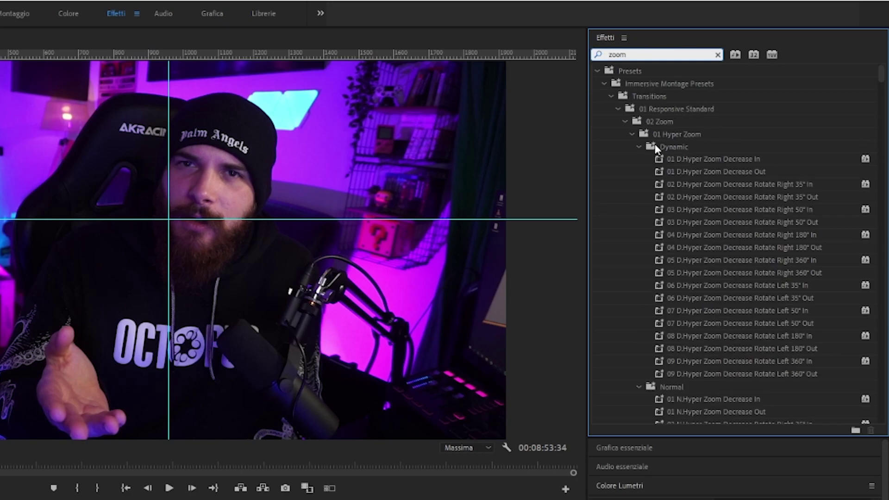
pyautogui.scroll(-5, 730, 132)
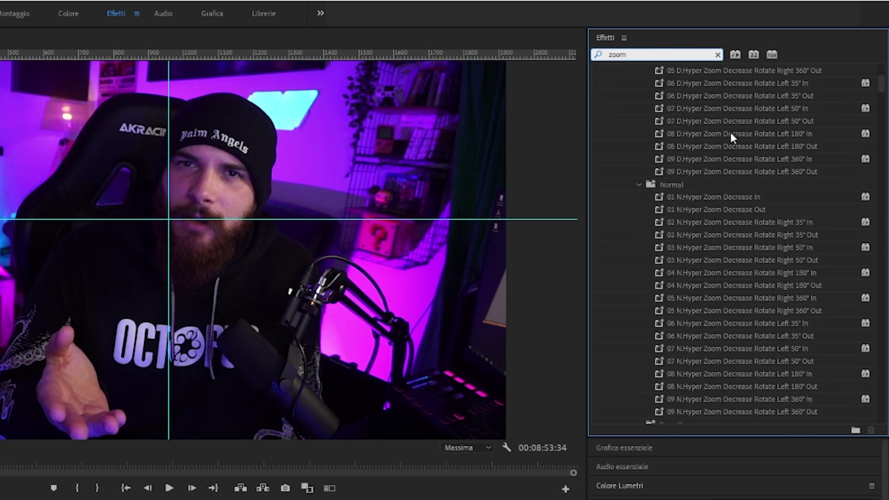
pyautogui.scroll(-5, 731, 148)
pyautogui.scroll(-5, 743, 199)
pyautogui.scroll(-5, 747, 245)
pyautogui.scroll(-3, 745, 257)
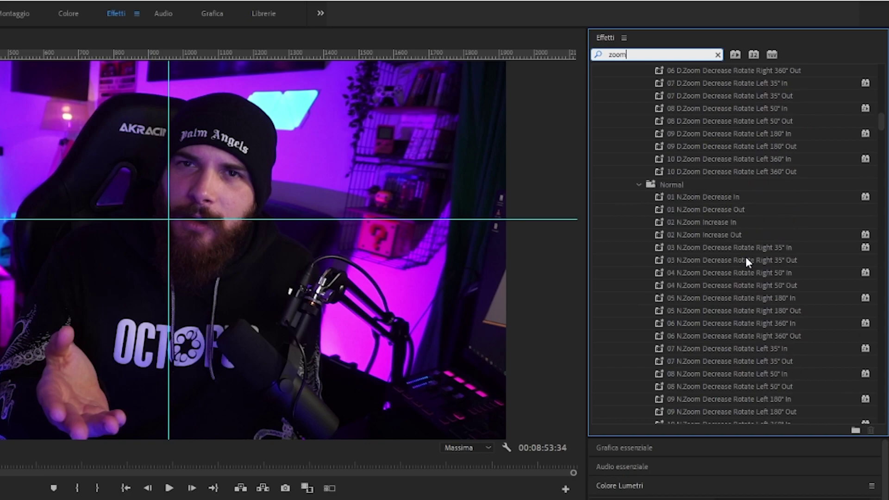
pyautogui.scroll(-3, 745, 260)
pyautogui.scroll(-5, 778, 276)
pyautogui.scroll(-10, 639, 354)
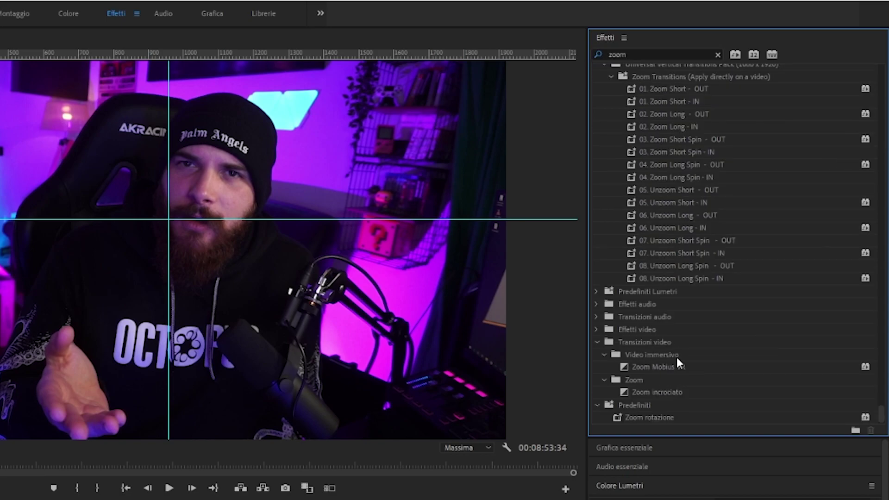
pyautogui.click(651, 391)
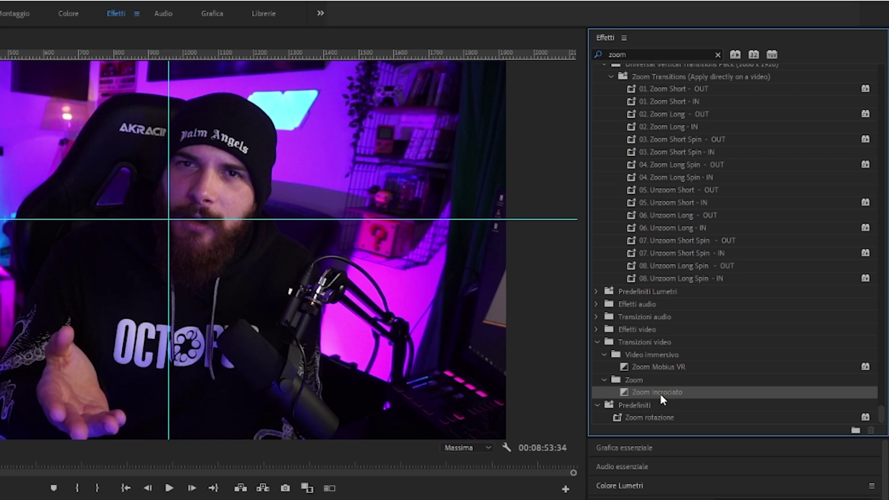
# Drop Zoom incrociato on the cut near 49 seconds, shorten it to 17 frames and play it.
pyautogui.moveTo(656, 391)
pyautogui.mouseDown()
pyautogui.moveTo(597, 138)
pyautogui.moveTo(446, 255)
pyautogui.mouseUp()
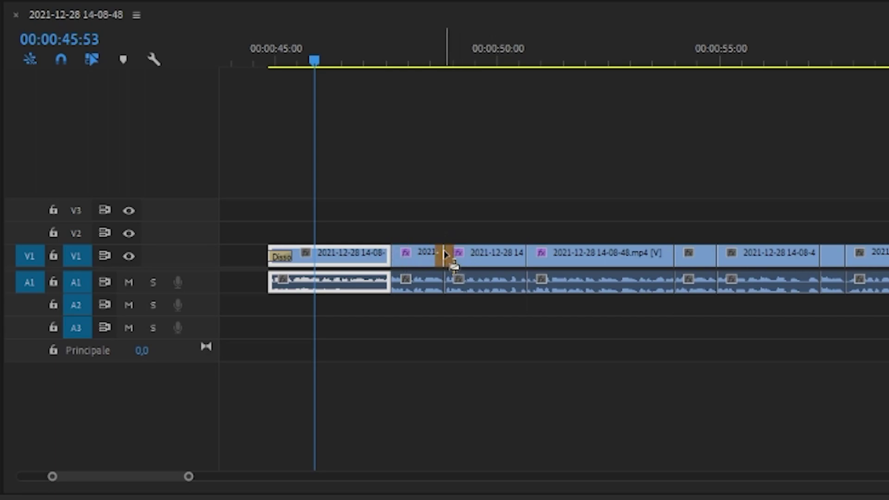
pyautogui.moveTo(445, 255); pyautogui.dragTo(440, 252)
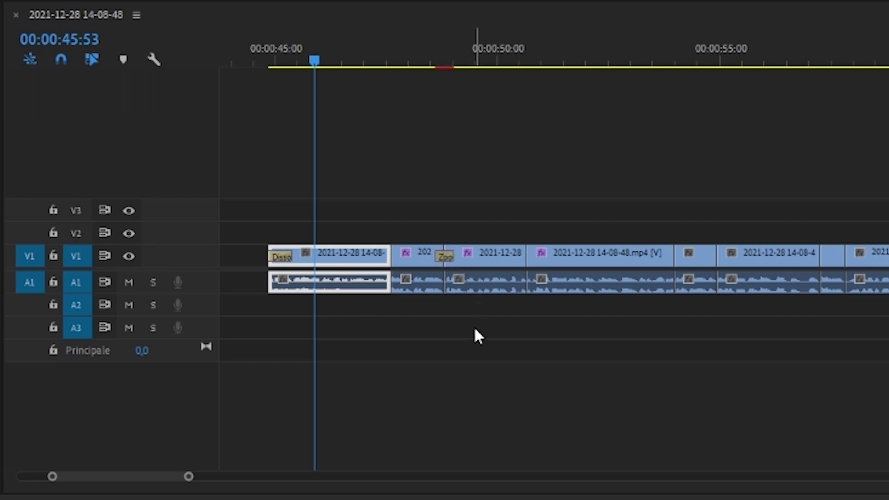
pyautogui.click(380, 58)
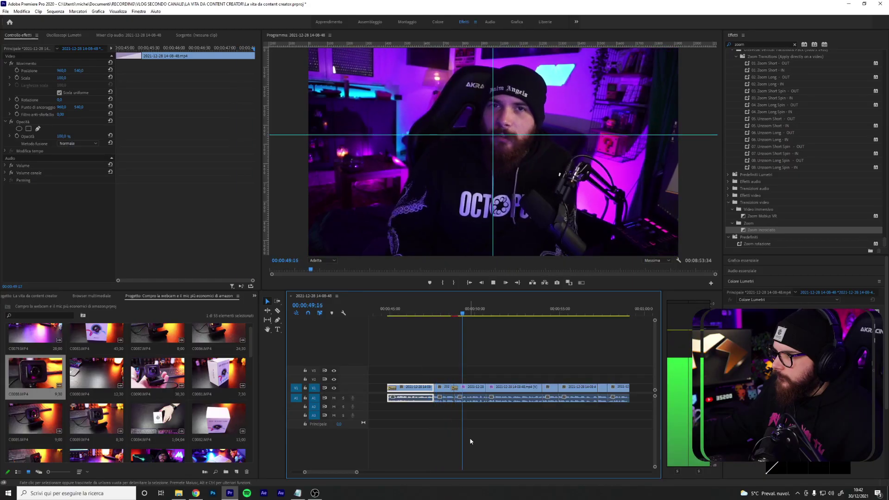
pyautogui.click(456, 388)
pyautogui.click(454, 387)
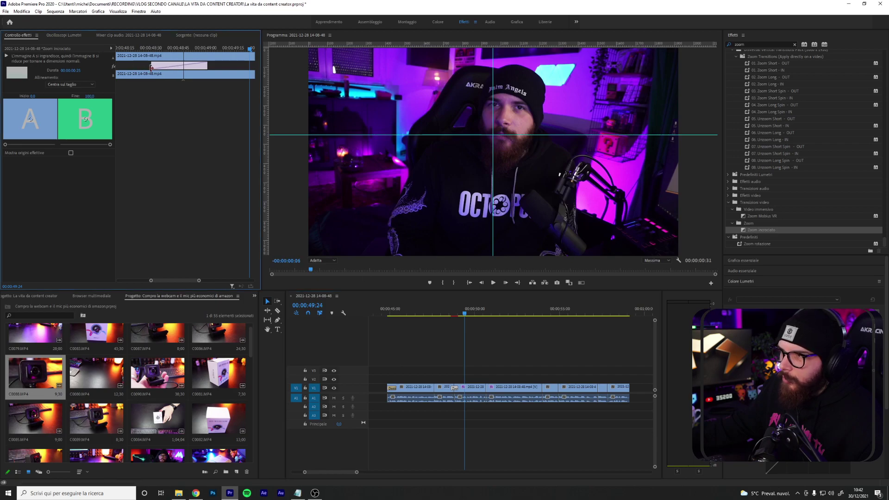
pyautogui.moveTo(162, 66); pyautogui.dragTo(177, 68)
pyautogui.click(444, 315)
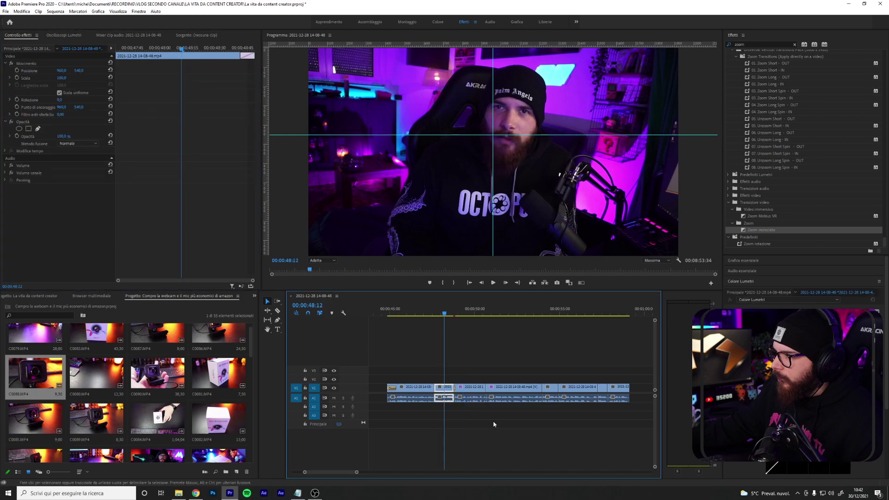
pyautogui.press('space')
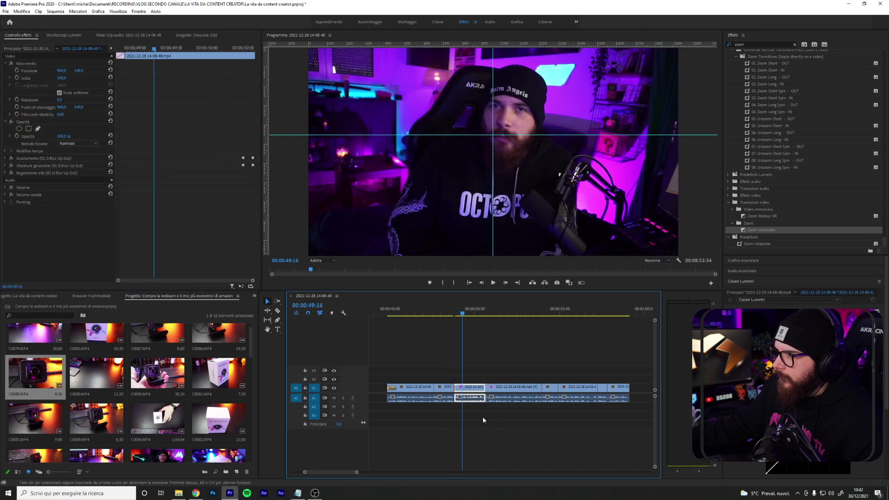
# Retime Zoom incrociato to 15 frames starting earlier, preview it, and clear the selection.
pyautogui.click(453, 387)
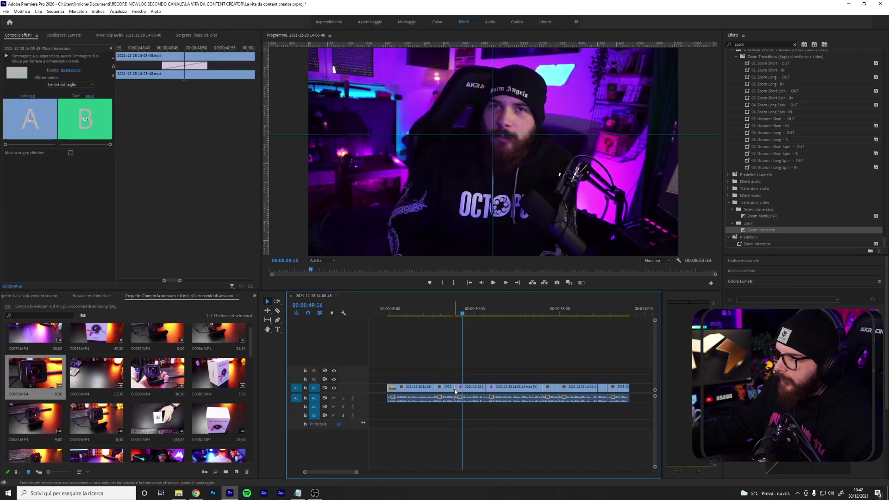
pyautogui.moveTo(161, 62); pyautogui.dragTo(145, 63)
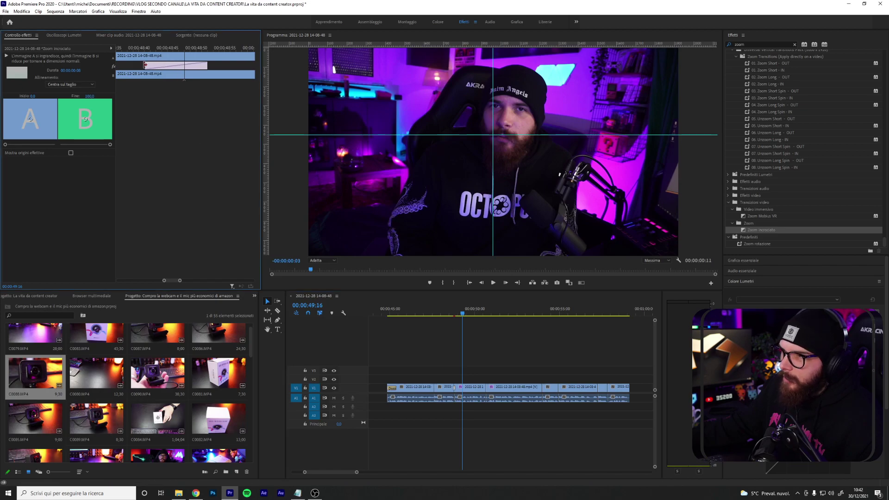
pyautogui.click(448, 313)
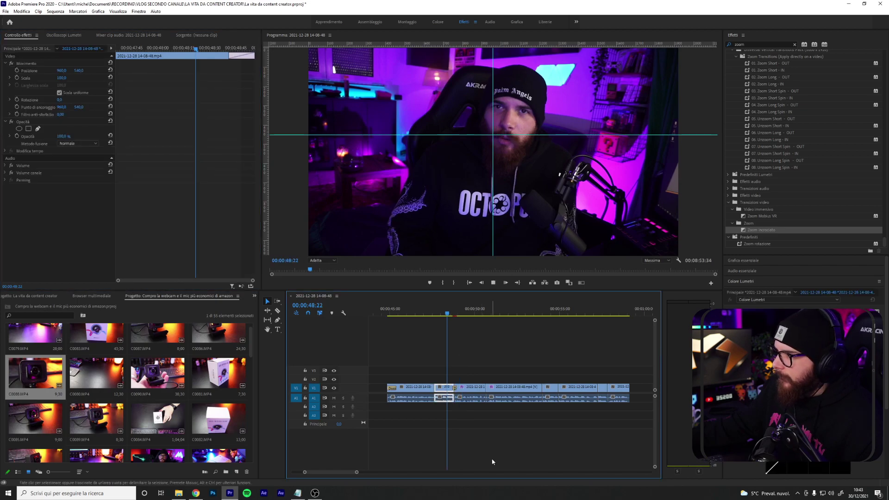
pyautogui.press('space')
pyautogui.click(463, 389)
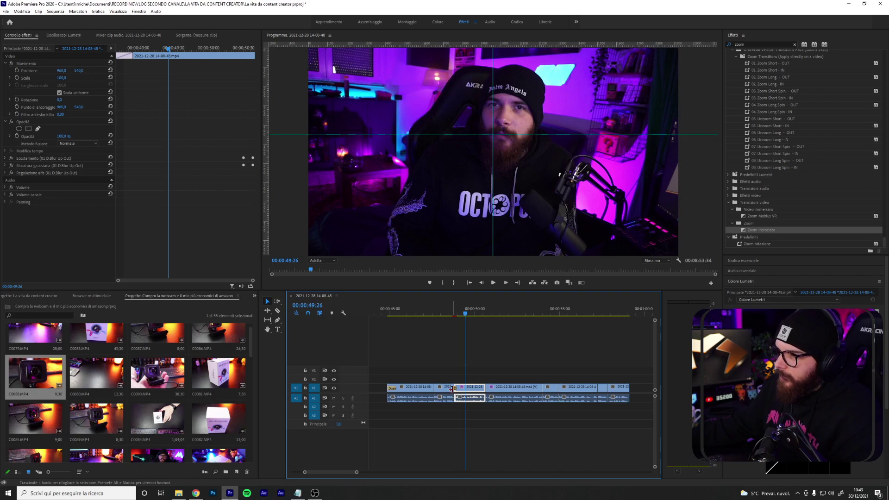
pyautogui.click(455, 392)
pyautogui.click(482, 433)
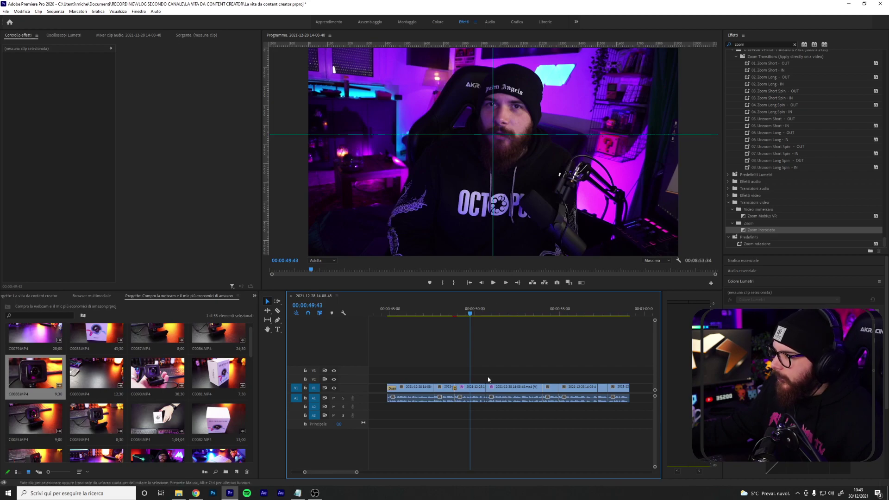
pyautogui.press('space')
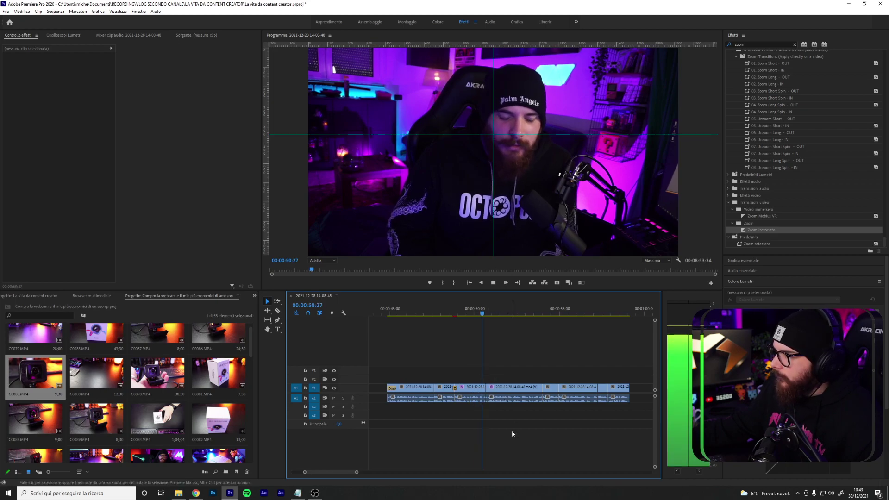
pyautogui.press('space')
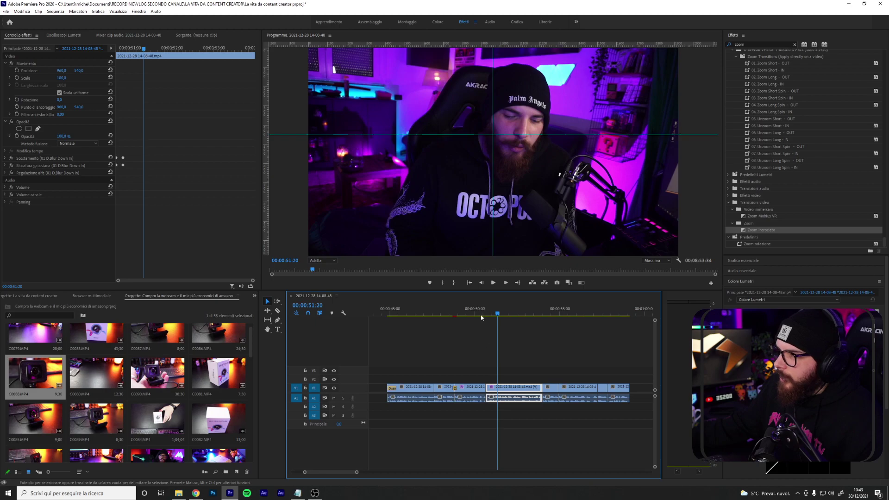
pyautogui.click(480, 315)
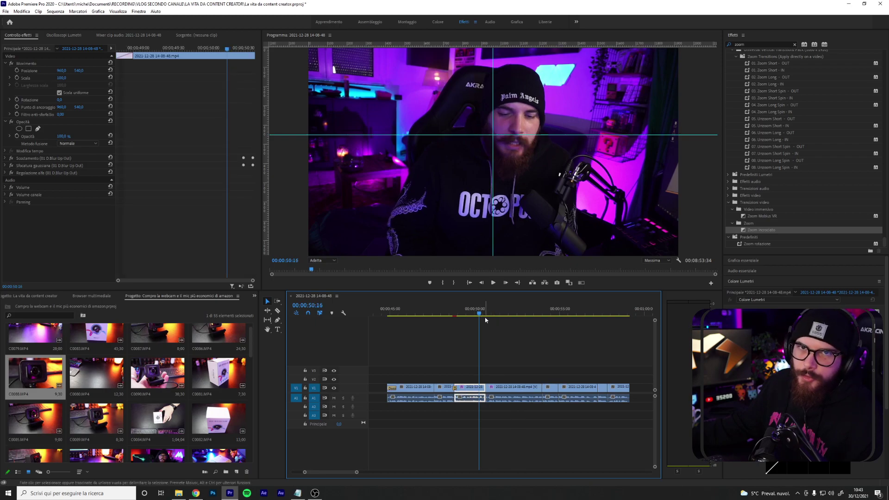
pyautogui.click(534, 314)
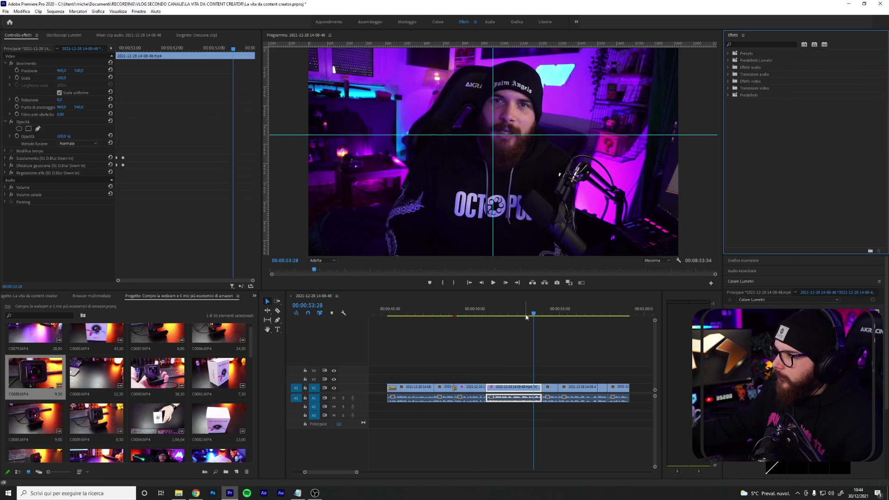
pyautogui.click(551, 390)
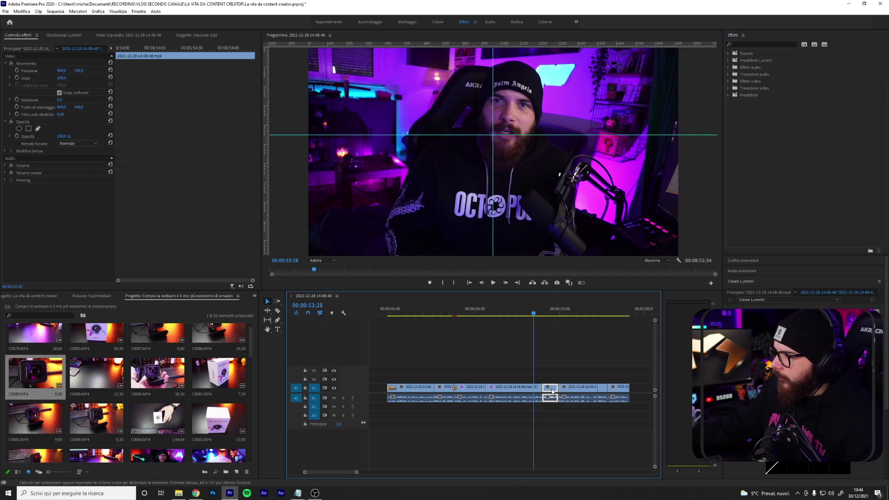
pyautogui.press('space')
pyautogui.press('space')
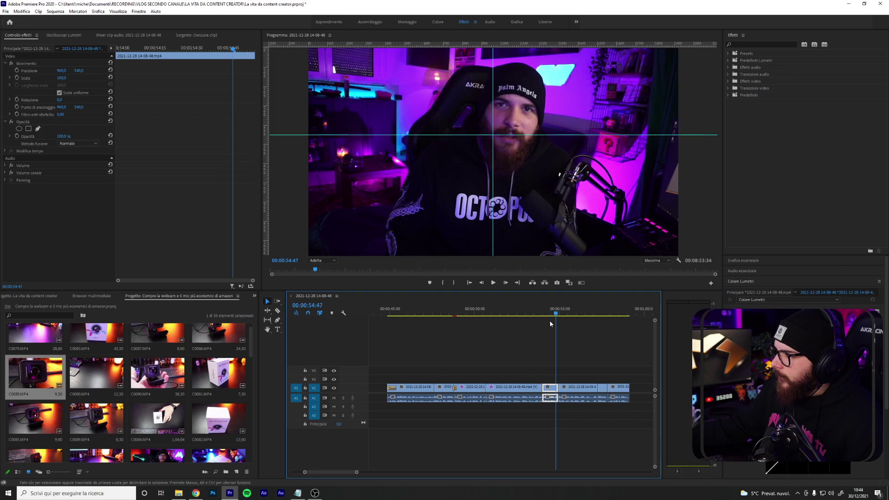
pyautogui.moveTo(556, 314); pyautogui.dragTo(544, 314)
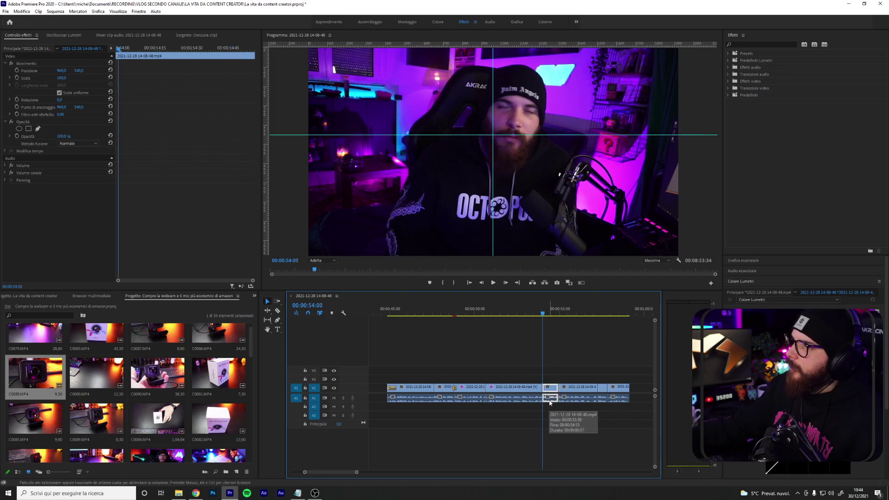
# Apply an Ultimate Earthquake shake preset, found by searching 'eart', to the clip near 54 seconds.
pyautogui.click(755, 43)
pyautogui.write('eart')
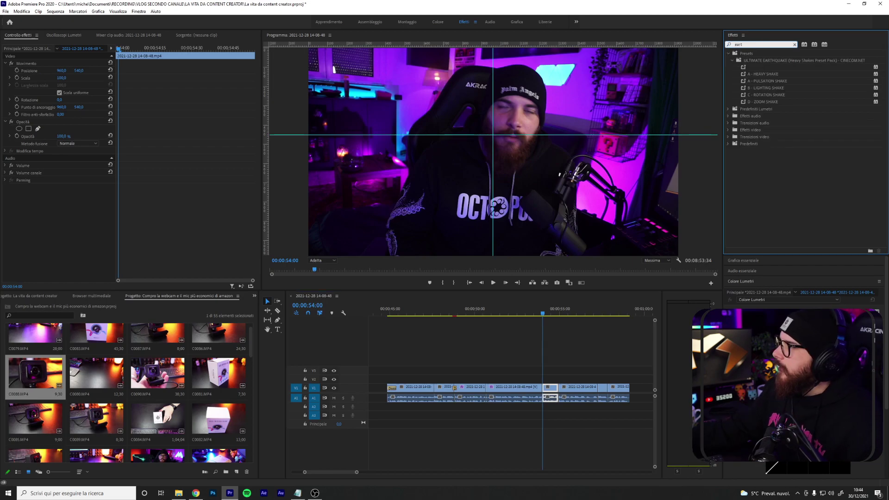
pyautogui.click(772, 67)
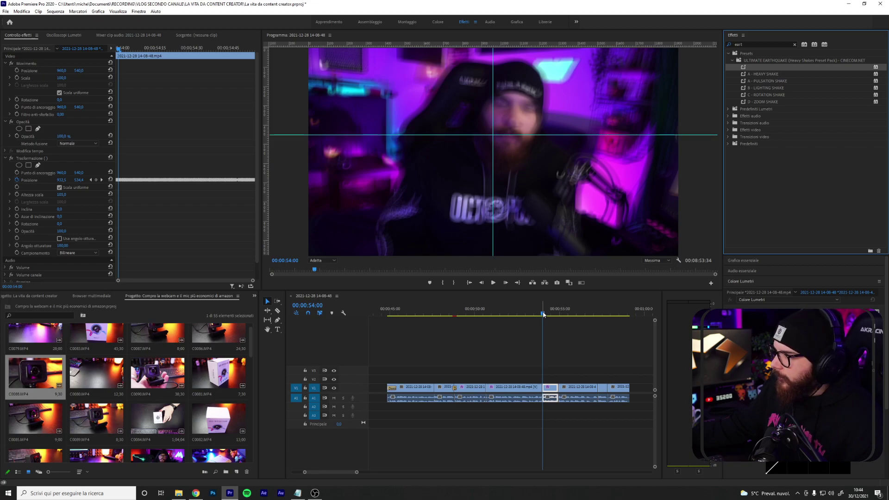
# Play back the section from about 52:50 to 54:56 to check the earthquake shake.
pyautogui.moveTo(543, 314); pyautogui.dragTo(523, 314)
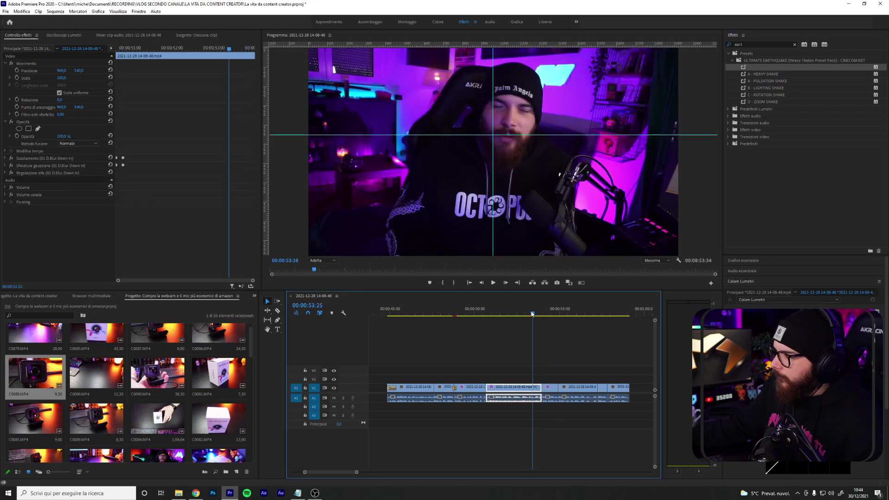
pyautogui.click(494, 283)
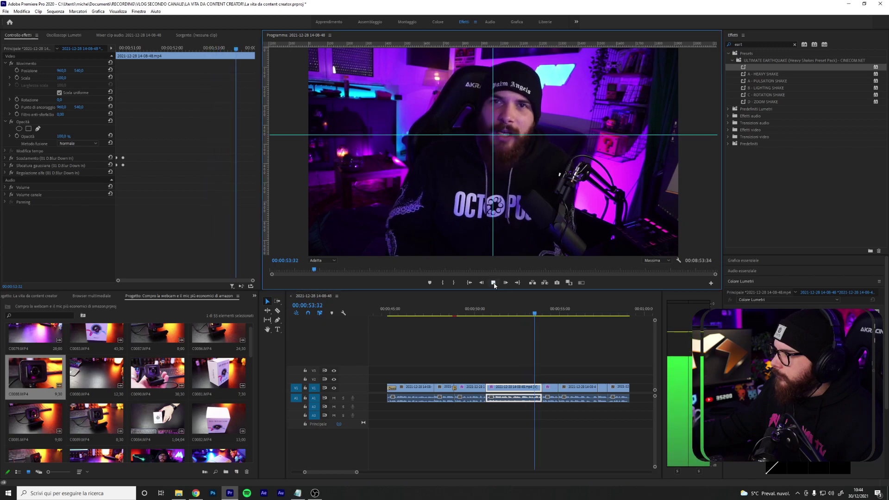
pyautogui.press('space')
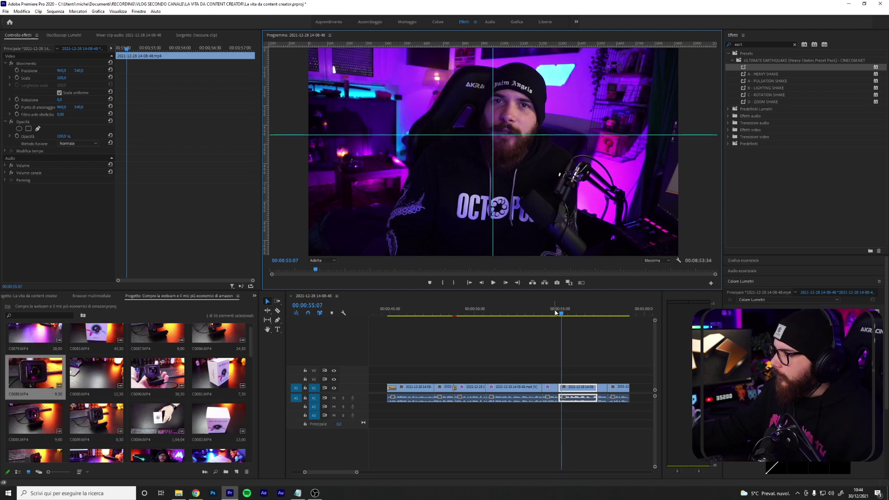
pyautogui.click(553, 312)
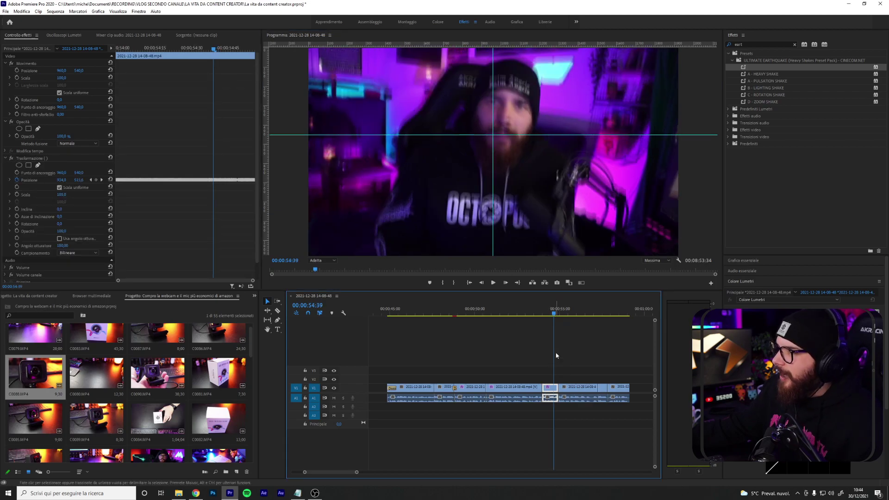
pyautogui.click(540, 308)
pyautogui.press('space')
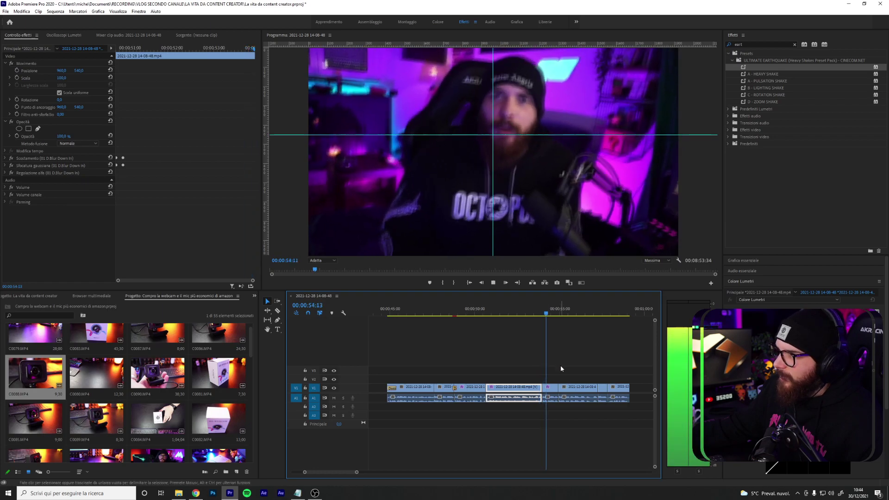
pyautogui.press('=')
pyautogui.press('space')
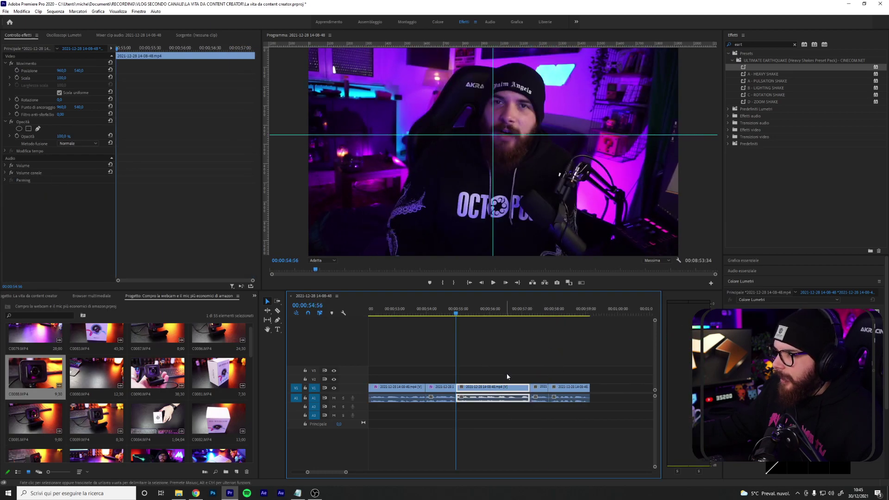
# Marquee-select the three clips after the playhead and drag them later, leaving a gap.
pyautogui.moveTo(489, 343); pyautogui.dragTo(560, 415)
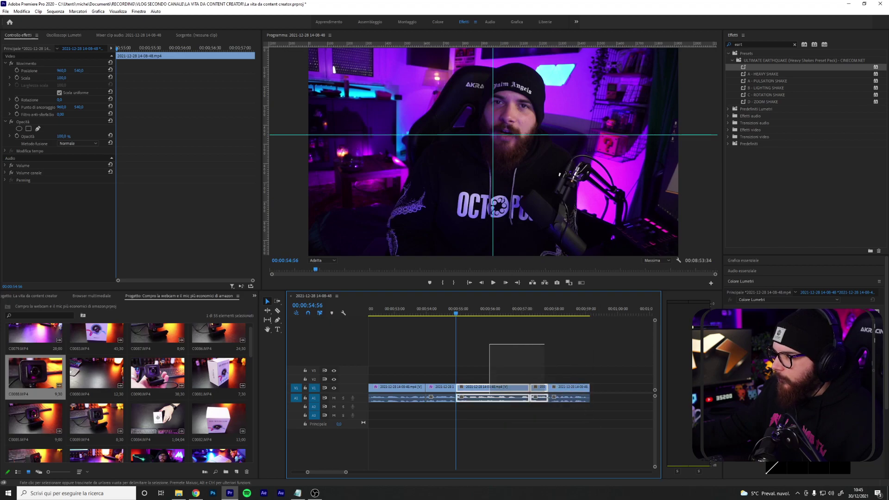
pyautogui.moveTo(560, 415); pyautogui.dragTo(586, 422)
pyautogui.moveTo(484, 390); pyautogui.dragTo(508, 416)
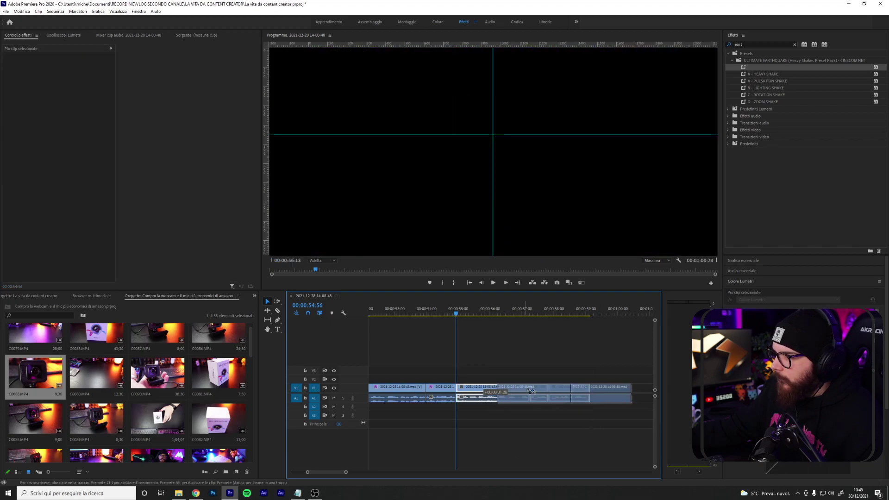
pyautogui.scroll(-1, 507, 416)
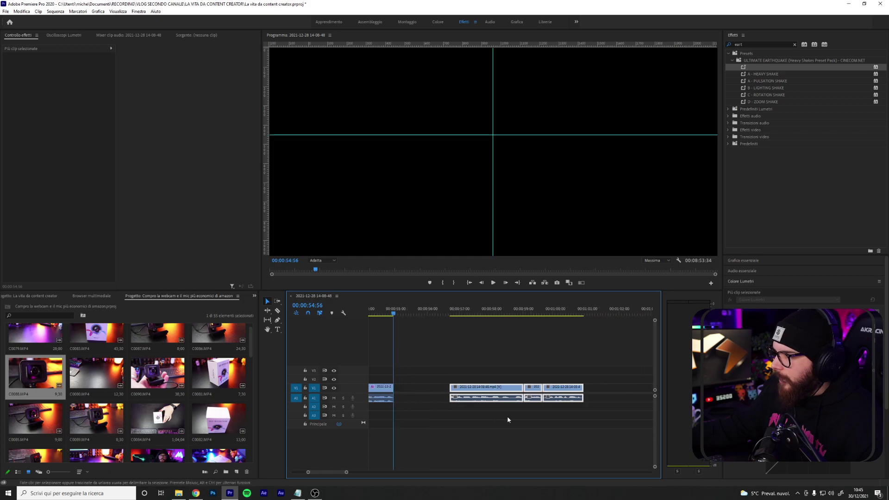
pyautogui.scroll(-1, 507, 415)
pyautogui.scroll(-1, 495, 384)
pyautogui.click(421, 372)
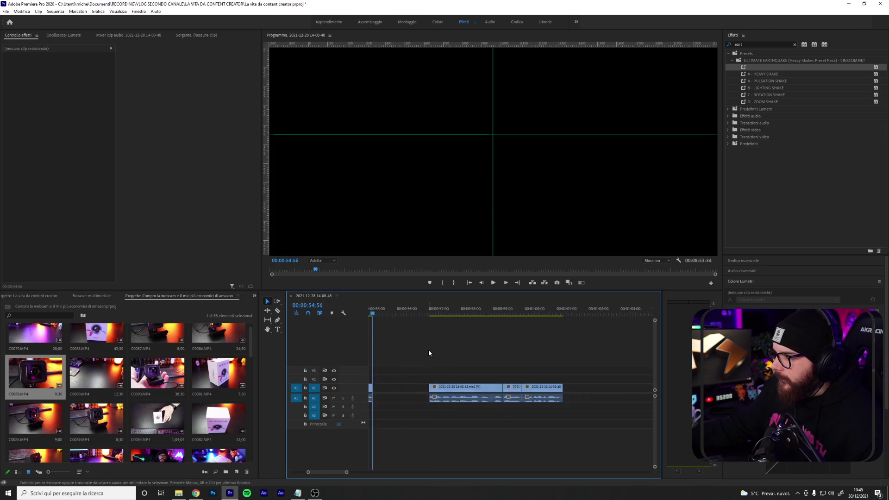
pyautogui.moveTo(372, 314); pyautogui.dragTo(427, 314)
# On the clip after the gap, keyframe Scala so it rises from 100 to 120.
pyautogui.click(468, 387)
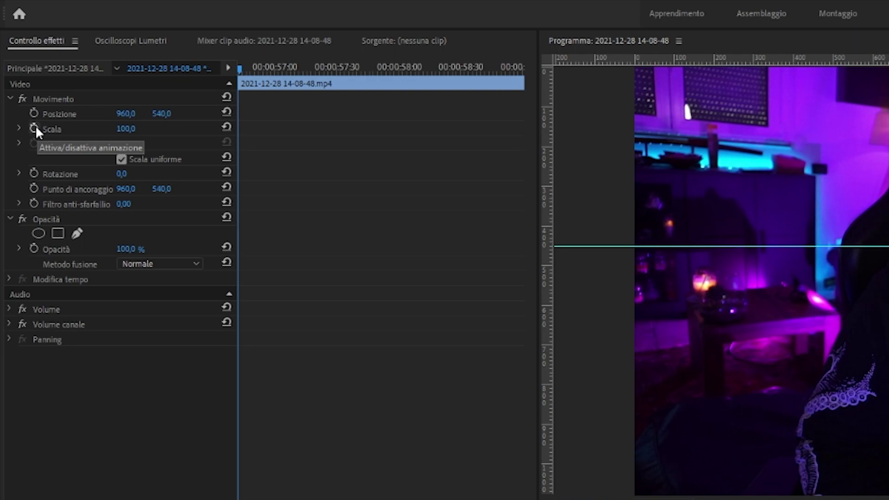
pyautogui.click(34, 128)
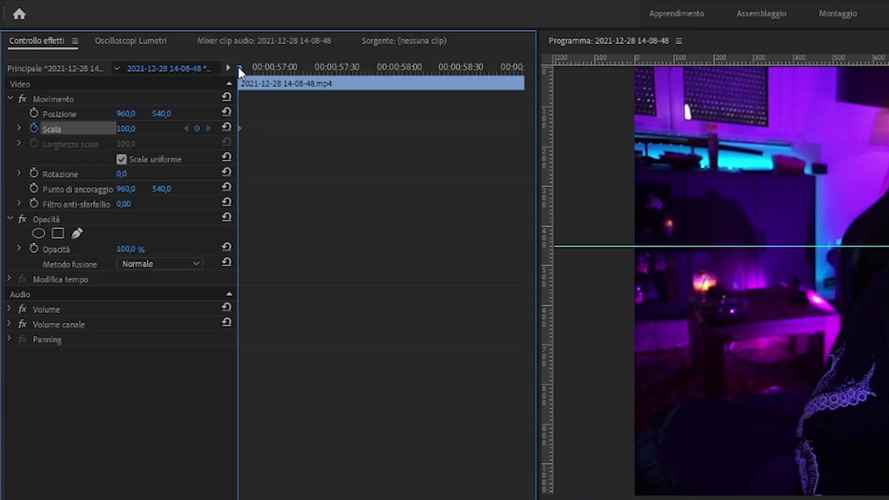
pyautogui.moveTo(240, 70); pyautogui.dragTo(362, 81)
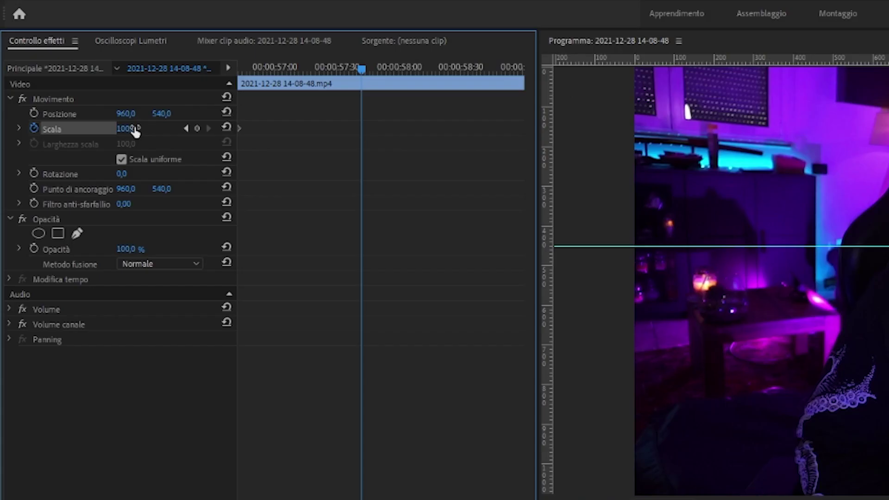
pyautogui.click(134, 127)
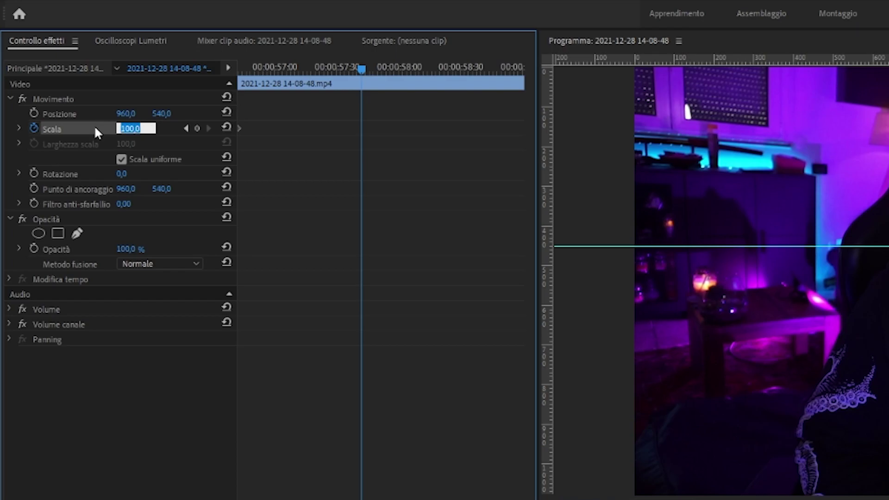
pyautogui.press('BackSpace')
pyautogui.write('120')
pyautogui.press('Return')
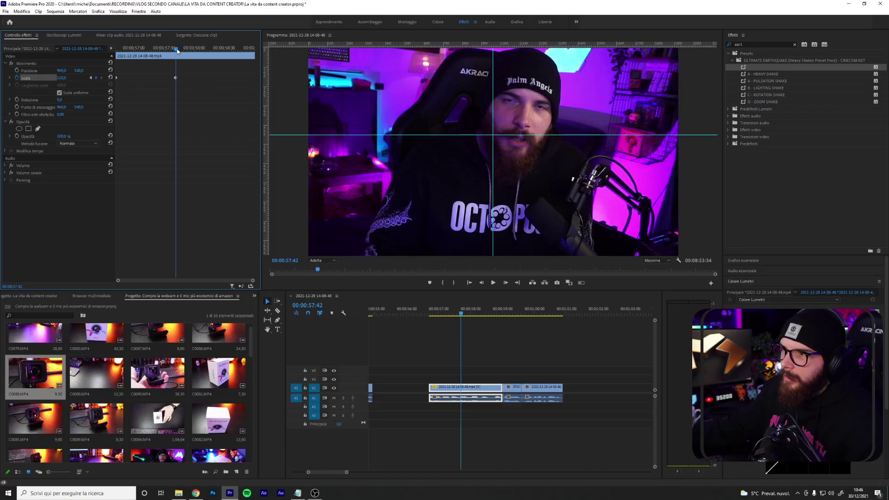
# Scrub and play the zoom from the clip start, then reselect the first clip to view its keyframes.
pyautogui.press('Up')
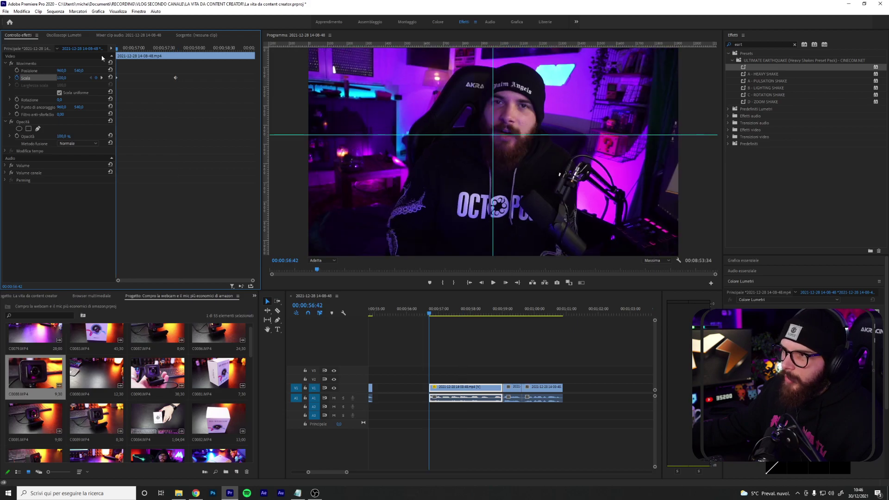
pyautogui.moveTo(117, 55); pyautogui.dragTo(154, 56)
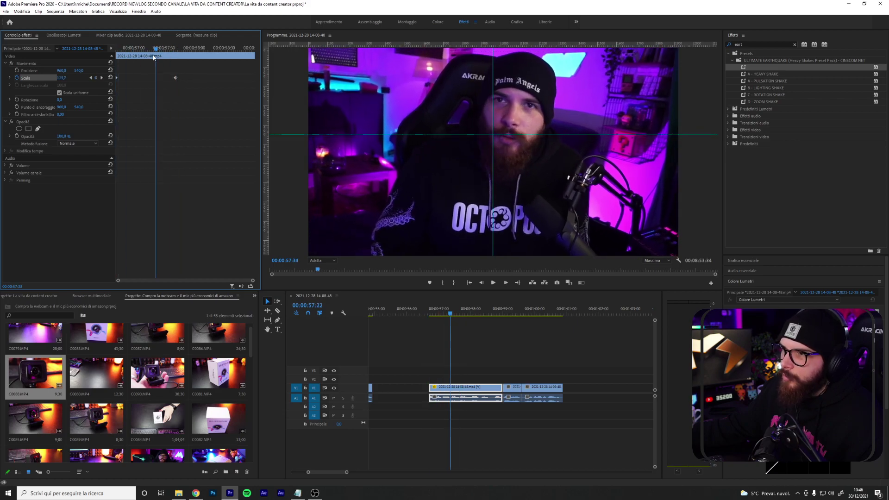
pyautogui.press('Up')
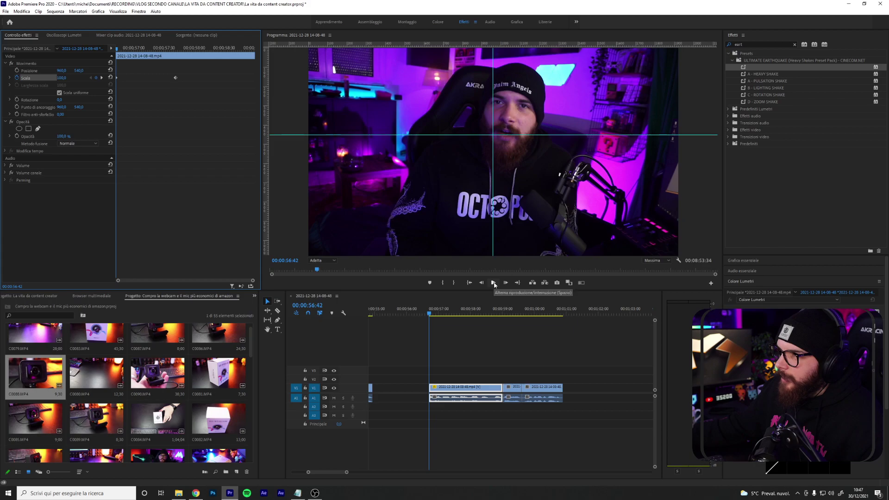
pyautogui.click(493, 283)
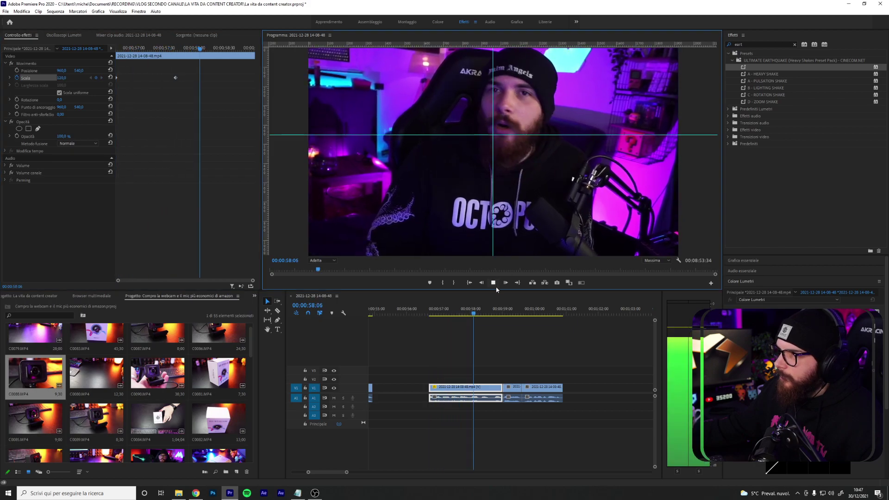
pyautogui.click(233, 278)
pyautogui.press('Up')
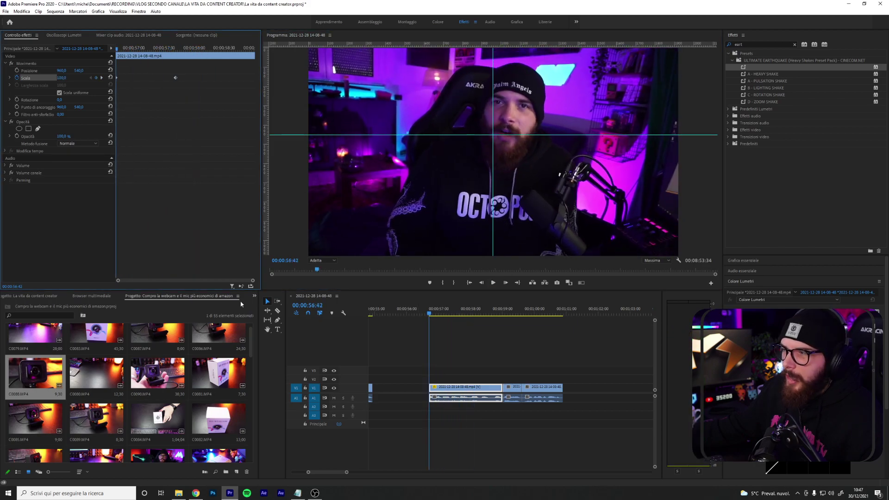
pyautogui.press('space')
pyautogui.press('space')
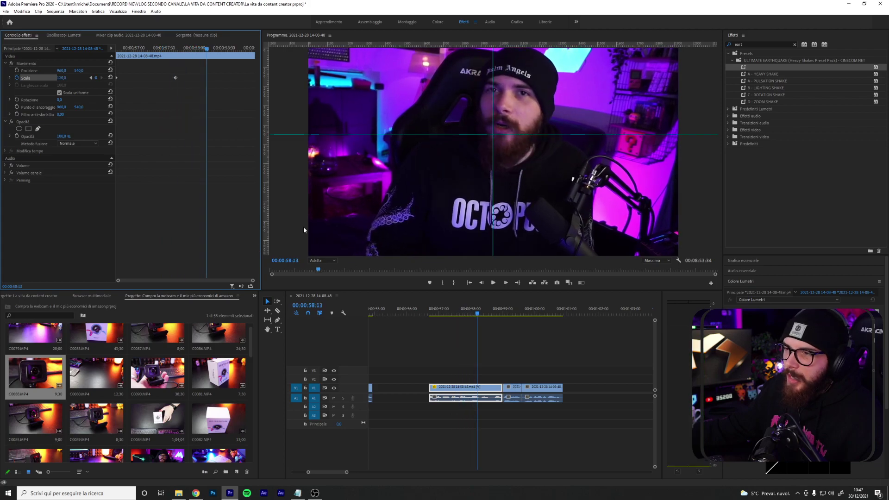
pyautogui.click(512, 393)
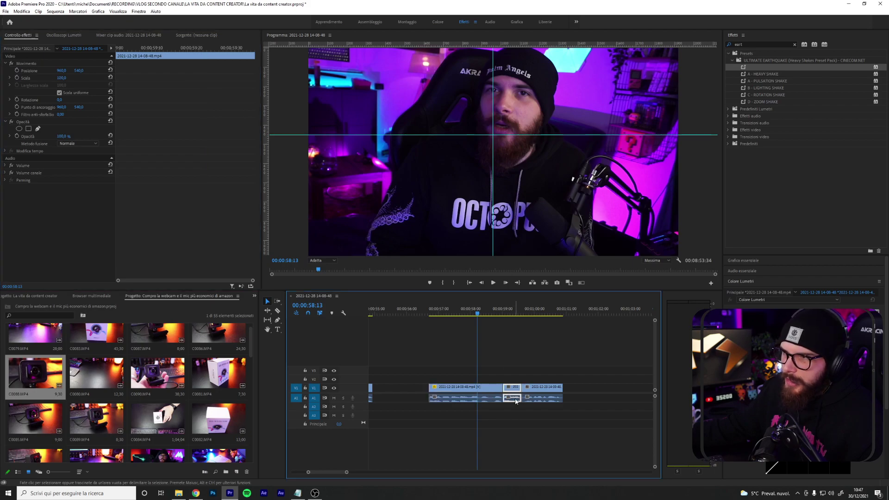
pyautogui.click(466, 389)
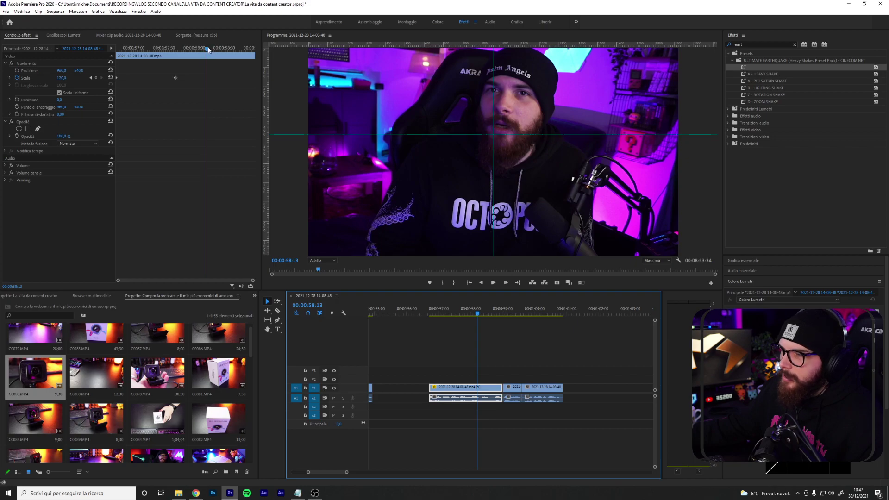
pyautogui.moveTo(207, 49); pyautogui.dragTo(203, 49)
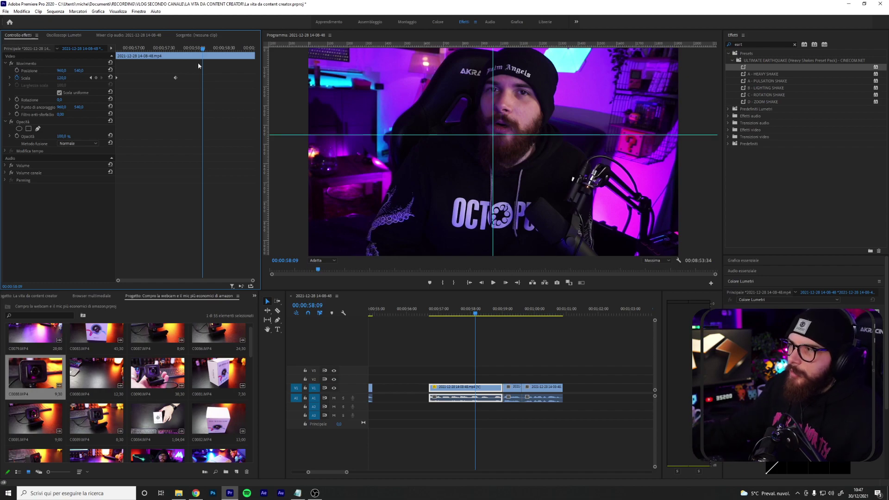
pyautogui.moveTo(202, 48)
pyautogui.mouseDown()
pyautogui.moveTo(94, 63)
pyautogui.moveTo(180, 51)
pyautogui.mouseUp()
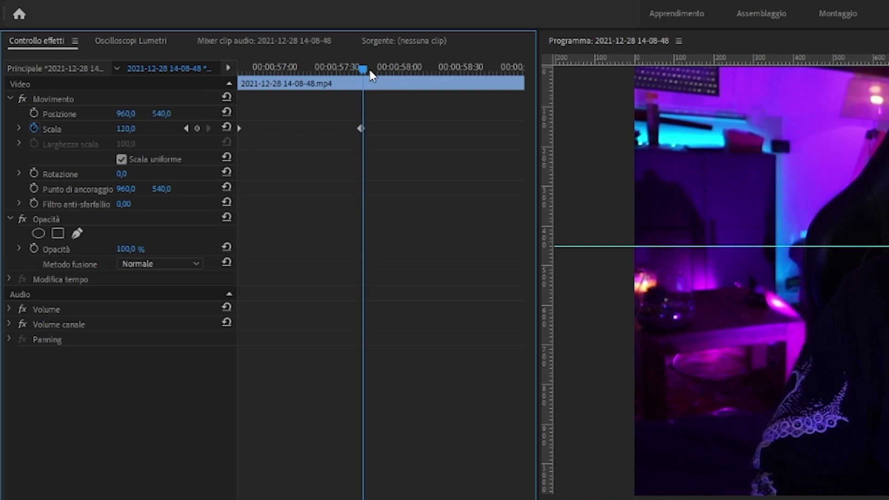
# Add Scala keyframes of 100 near 58:00 and 120 near 58:24 on the first clip.
pyautogui.press('space')
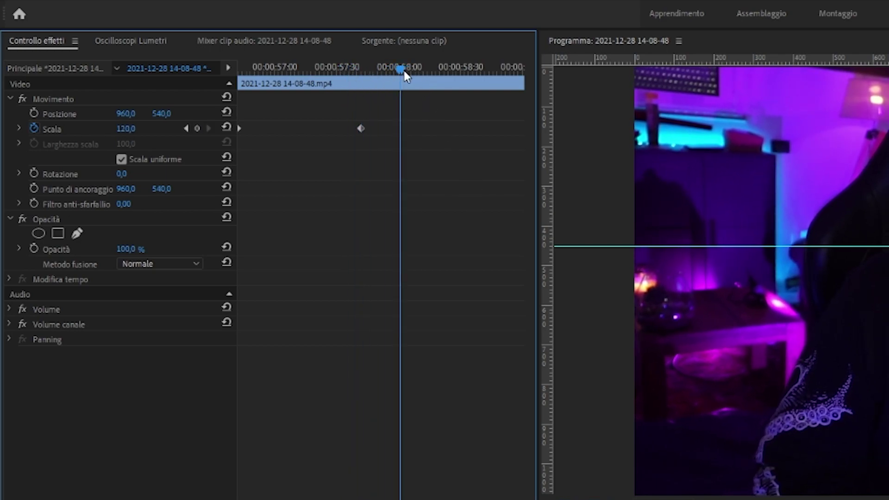
pyautogui.click(198, 128)
pyautogui.write('100')
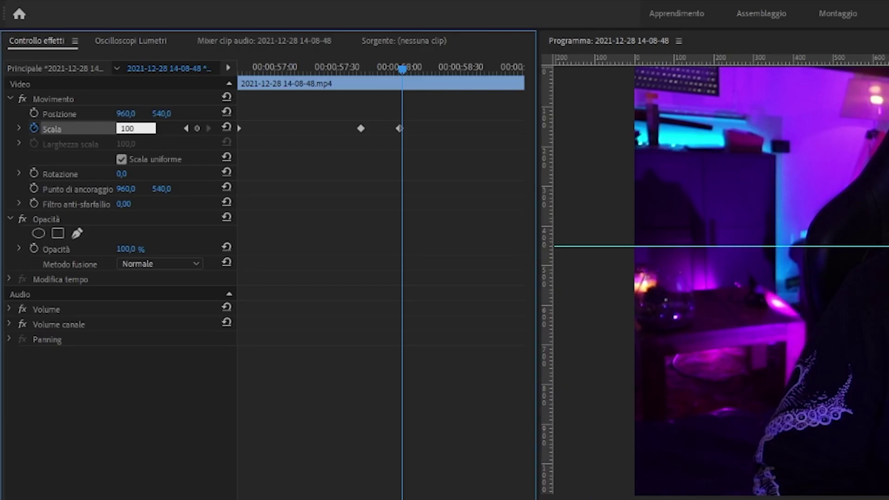
pyautogui.press('Return')
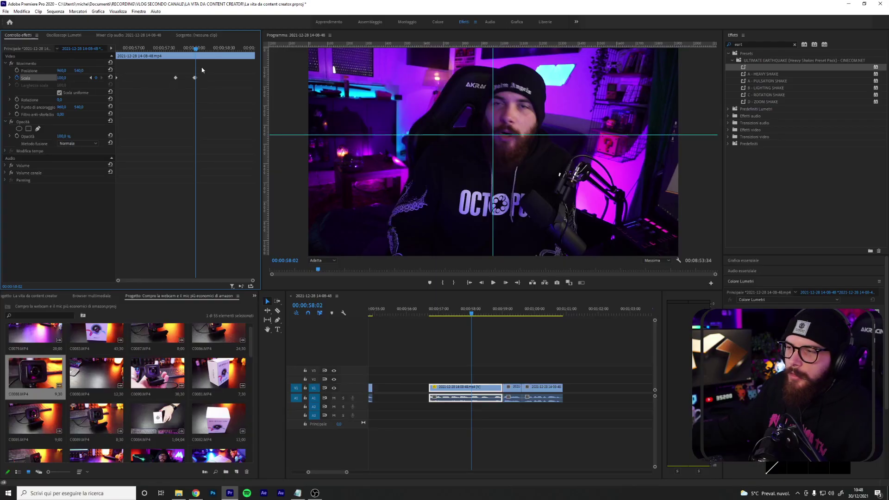
pyautogui.click(218, 50)
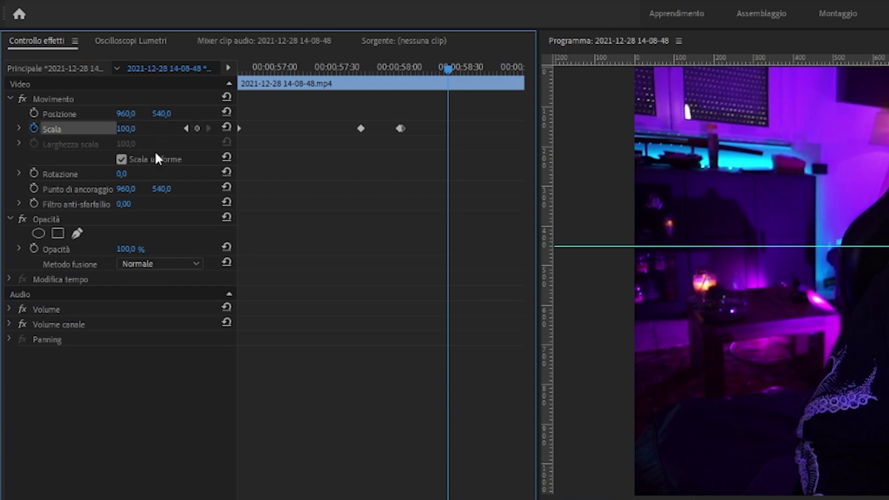
pyautogui.click(198, 129)
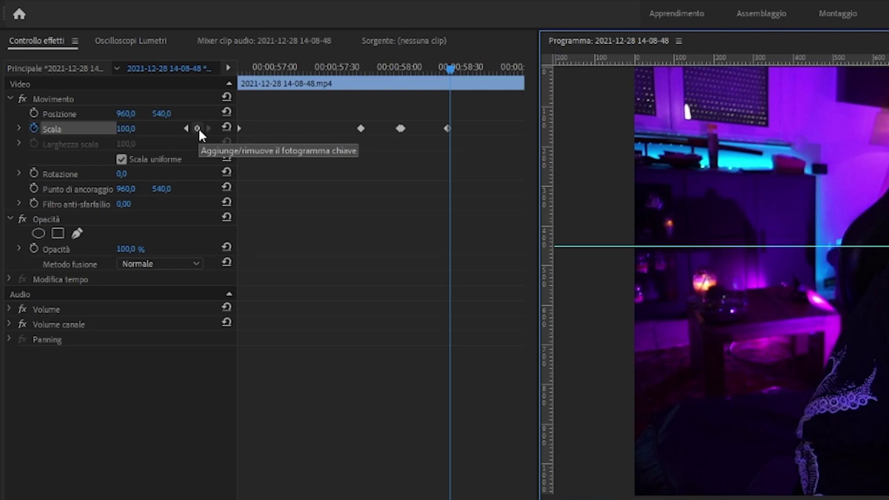
pyautogui.click(134, 131)
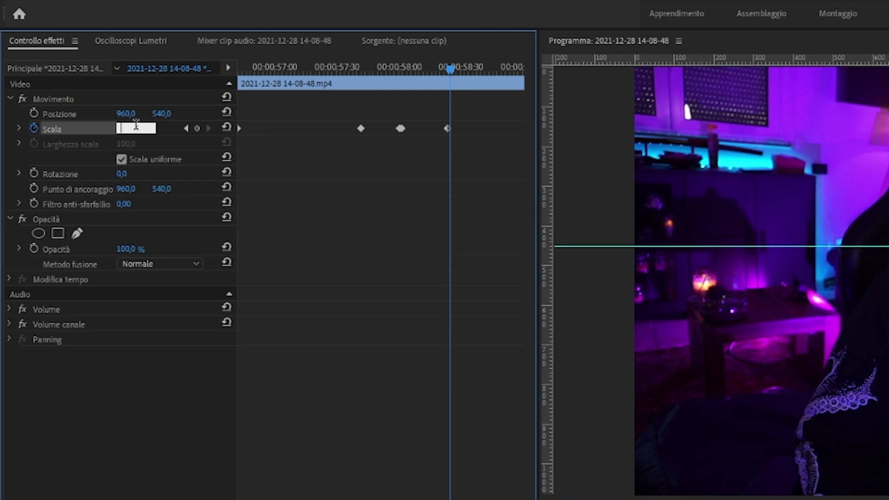
pyautogui.write('120')
pyautogui.press('Return')
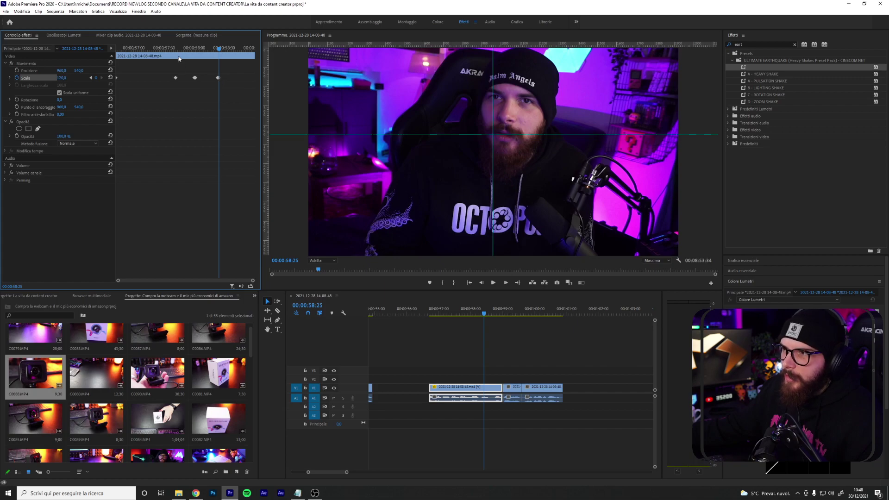
pyautogui.press('Down')
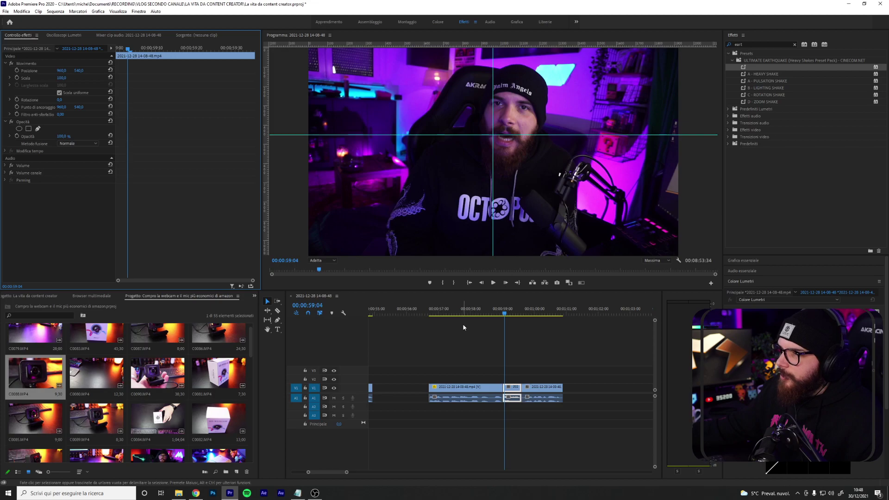
pyautogui.click(462, 316)
pyautogui.moveTo(198, 67); pyautogui.dragTo(210, 74)
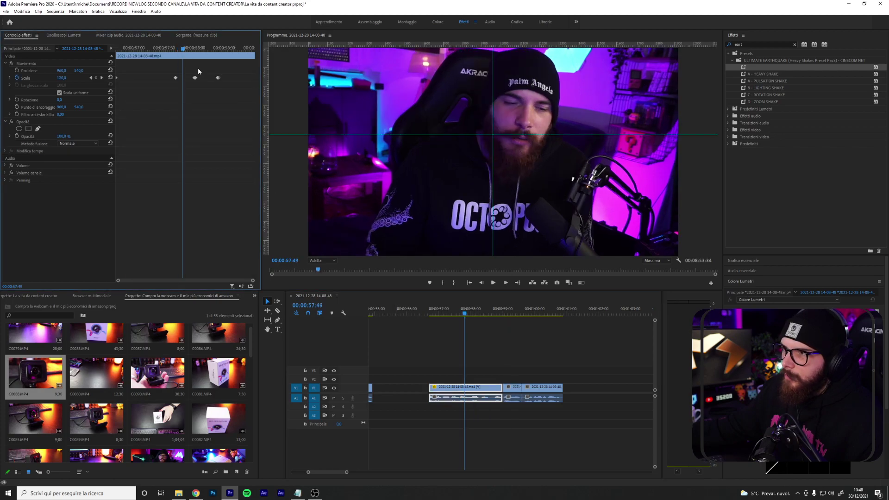
pyautogui.press('space')
pyautogui.press('space')
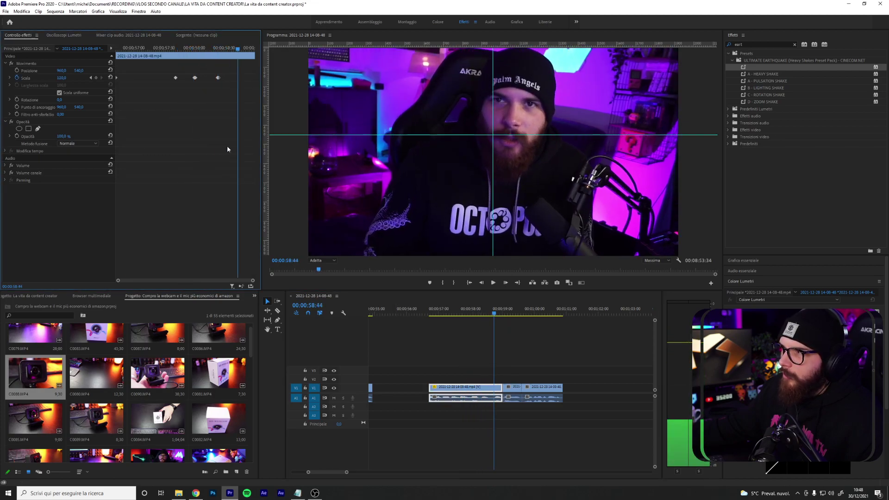
pyautogui.moveTo(238, 52); pyautogui.dragTo(190, 57)
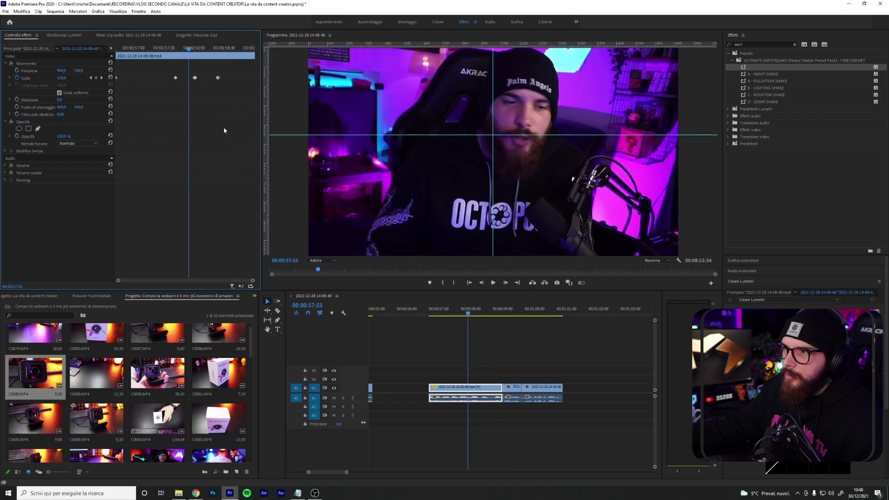
pyautogui.click(512, 388)
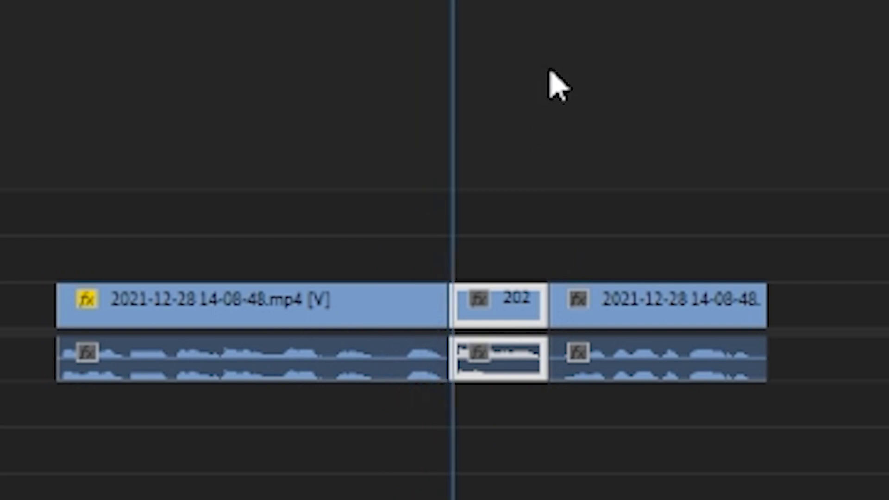
pyautogui.moveTo(491, 113); pyautogui.dragTo(498, 123)
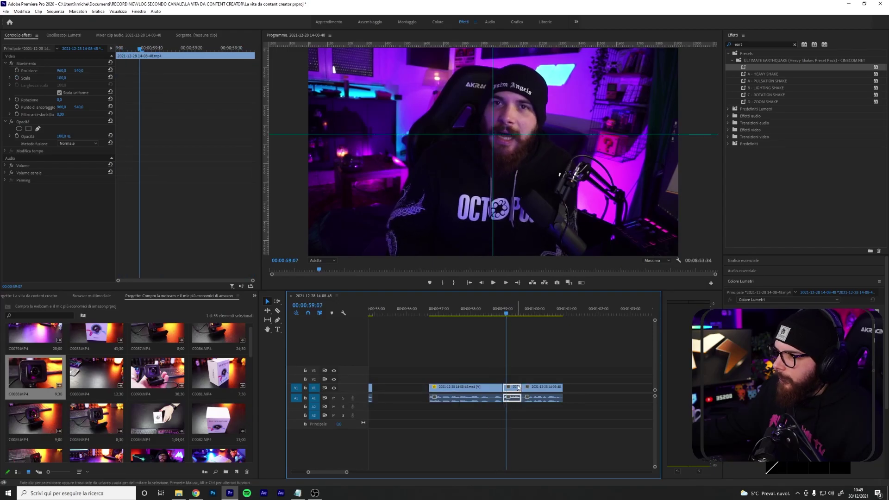
# Set the middle clip's Scala to 110 and play across all three clips to check the cuts.
pyautogui.click(65, 77)
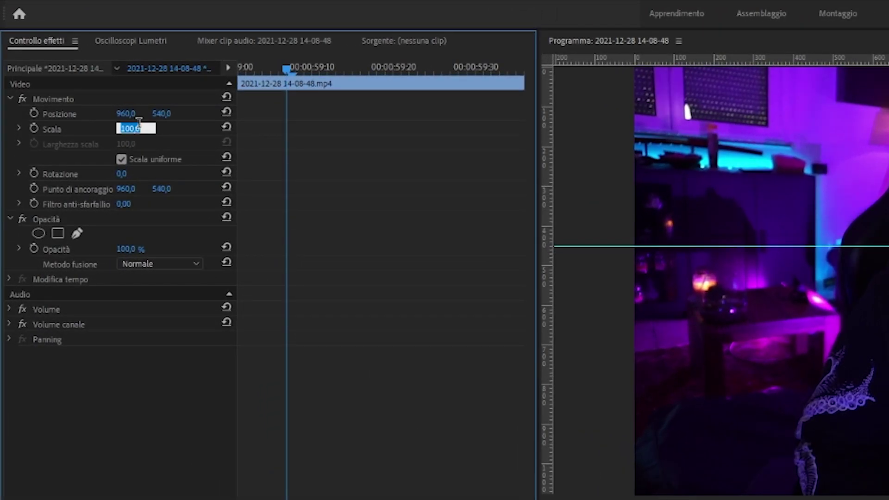
pyautogui.write('110')
pyautogui.press('Return')
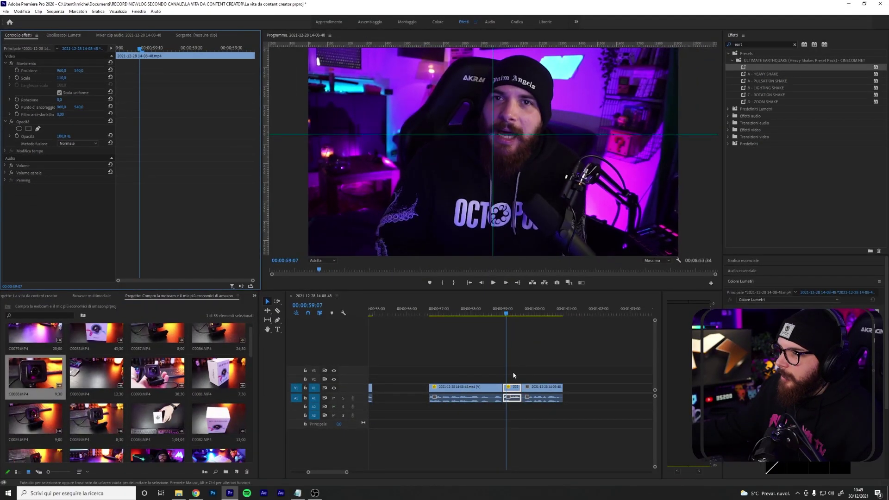
pyautogui.click(493, 314)
pyautogui.press('space')
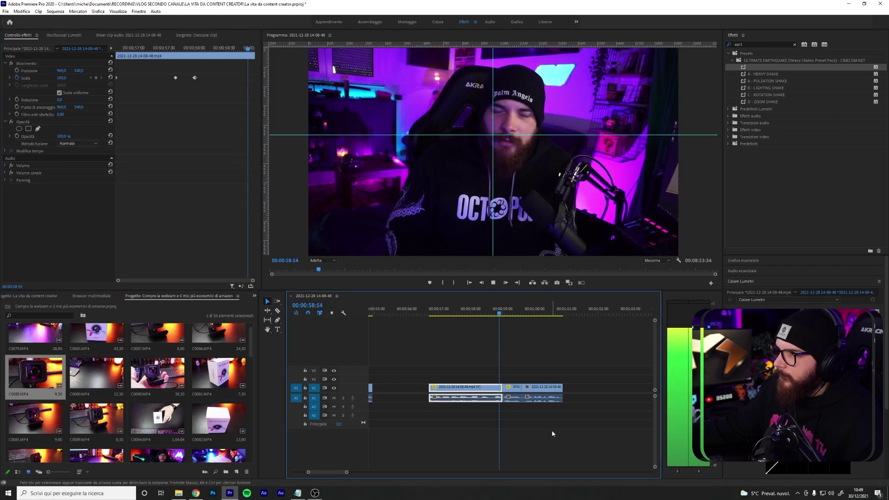
pyautogui.click(533, 313)
pyautogui.click(517, 314)
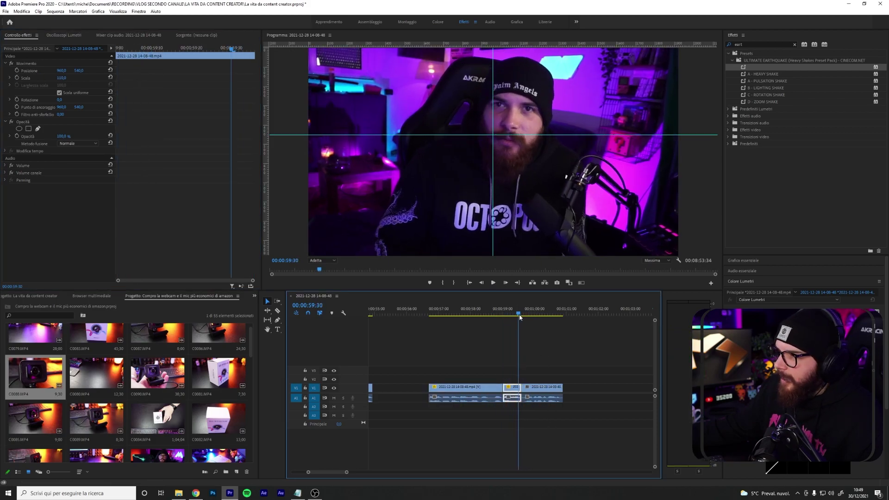
pyautogui.click(532, 315)
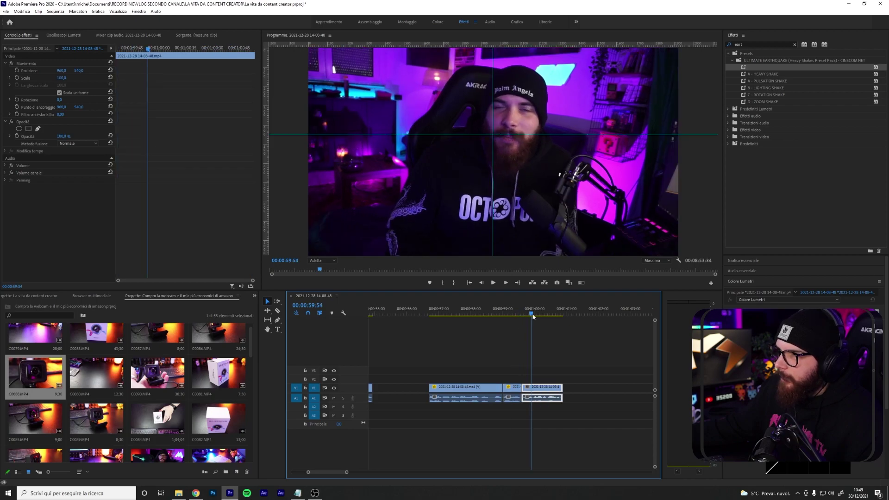
pyautogui.click(494, 314)
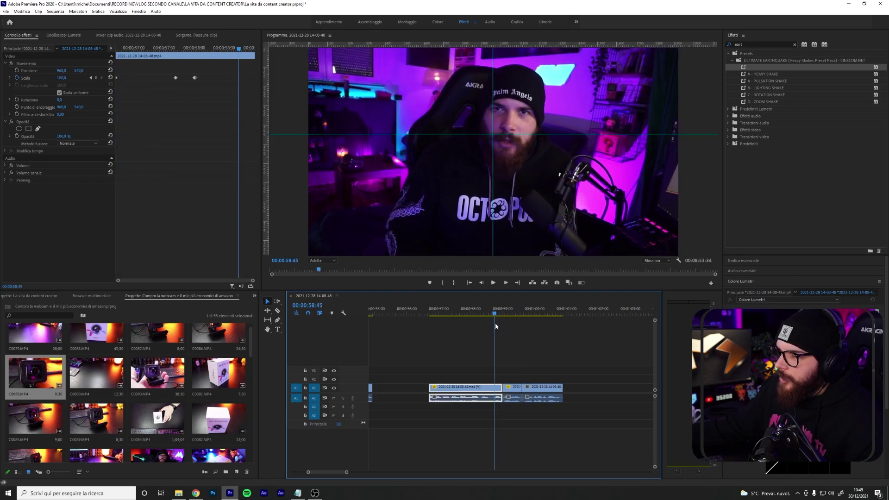
pyautogui.moveTo(495, 323)
pyautogui.mouseDown()
pyautogui.moveTo(529, 327)
pyautogui.moveTo(503, 326)
pyautogui.mouseUp()
# Drag the Smooth and Cool MP3 from the 6_Musica no copyright folder onto audio track A3.
pyautogui.hotkey('alt', 'Tab')
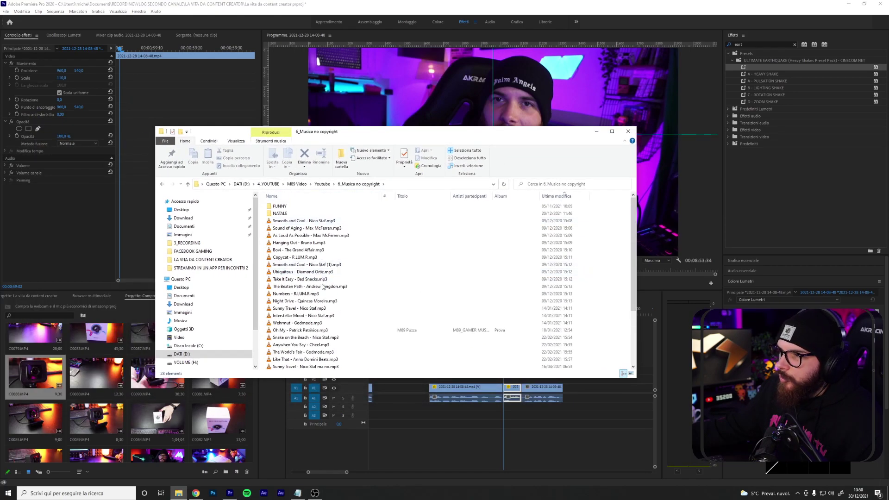
pyautogui.moveTo(324, 220); pyautogui.dragTo(431, 419)
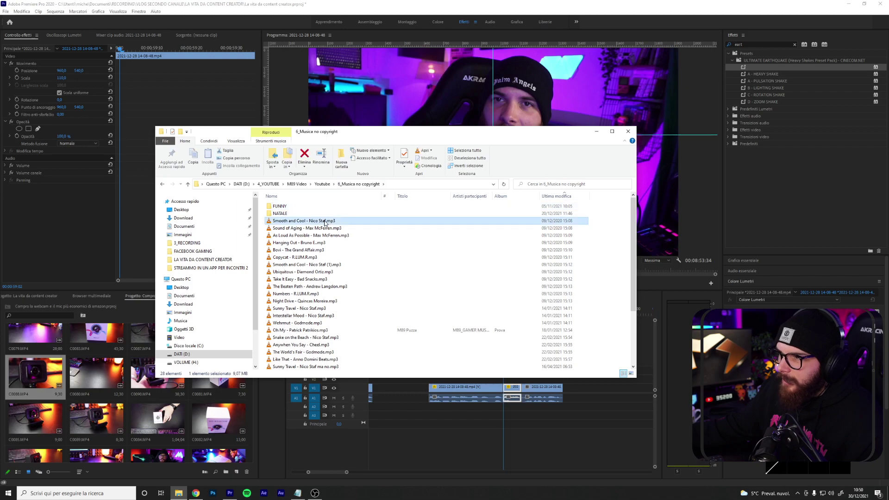
pyautogui.moveTo(395, 425); pyautogui.dragTo(400, 415)
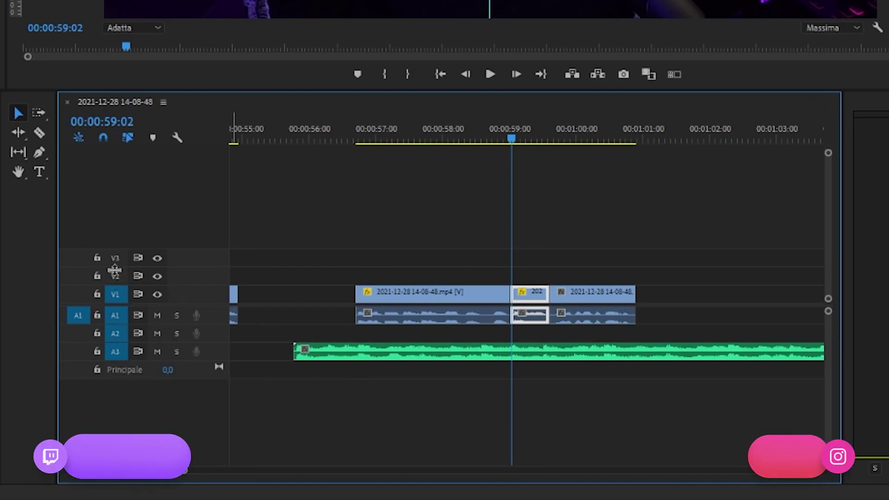
# Use Aggiungi tracce to add 3 video tracks after Video 1 and 1 audio track.
pyautogui.rightClick(165, 383)
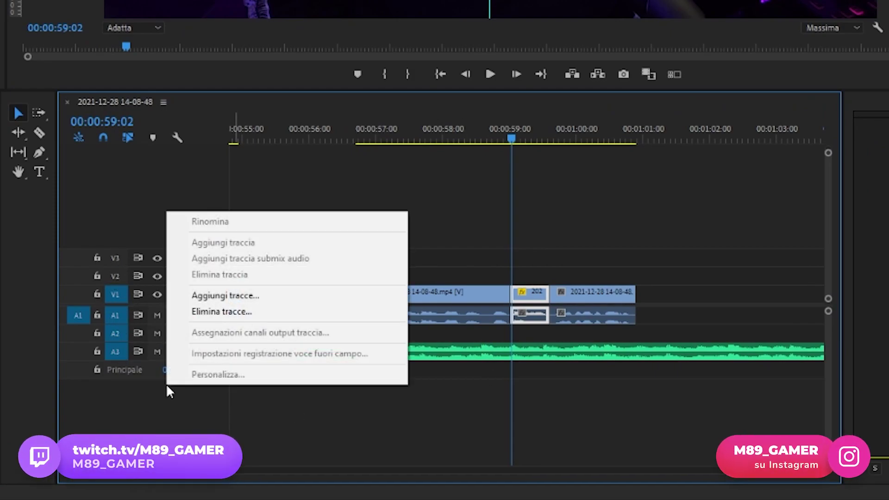
pyautogui.click(254, 300)
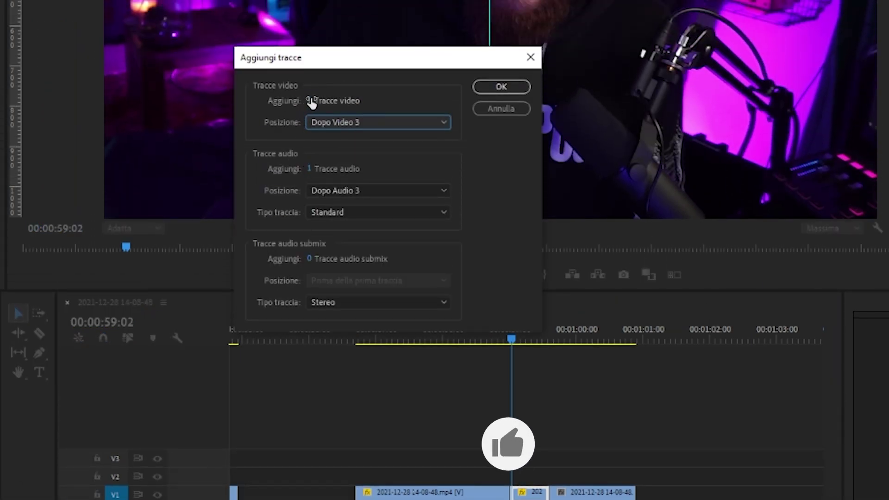
pyautogui.click(310, 101)
pyautogui.write('3')
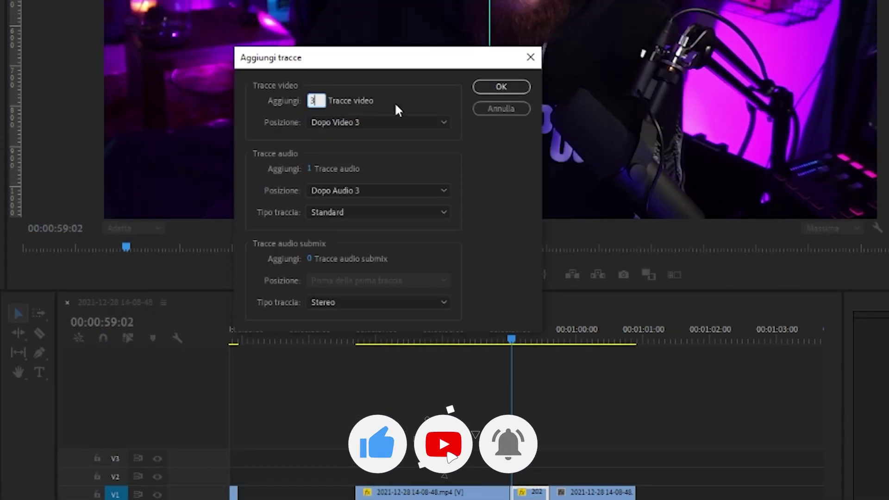
pyautogui.click(395, 102)
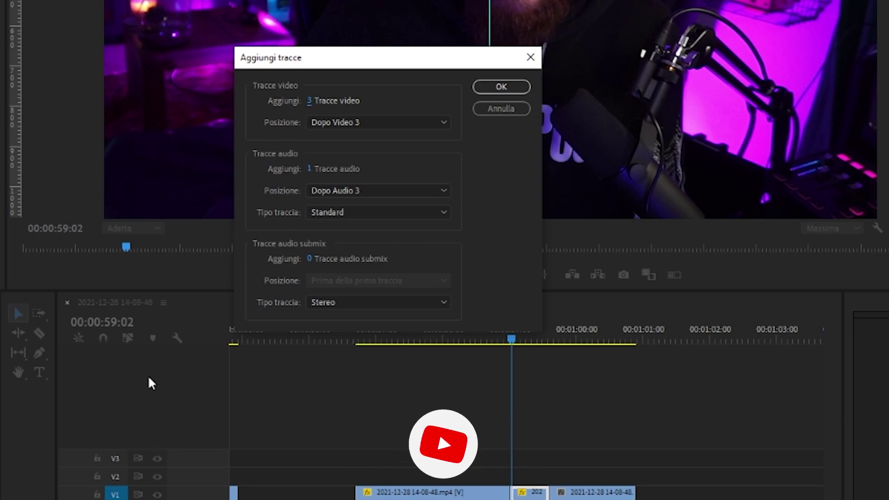
pyautogui.click(421, 123)
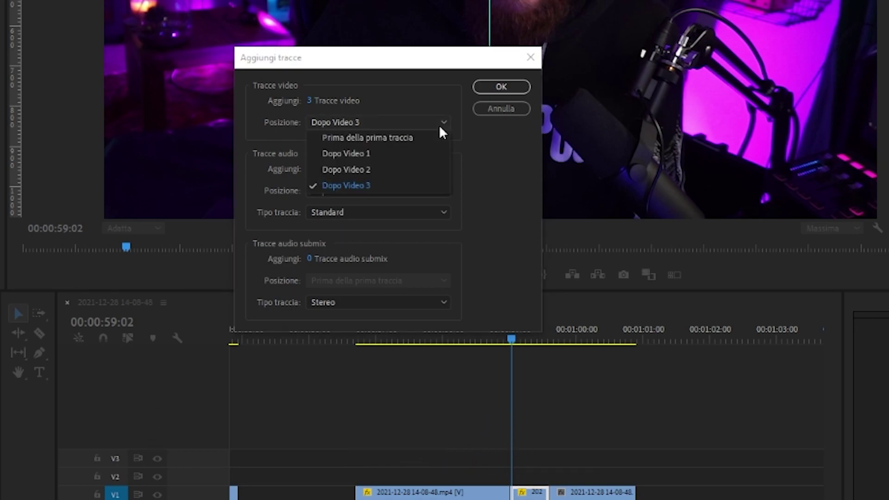
pyautogui.click(375, 186)
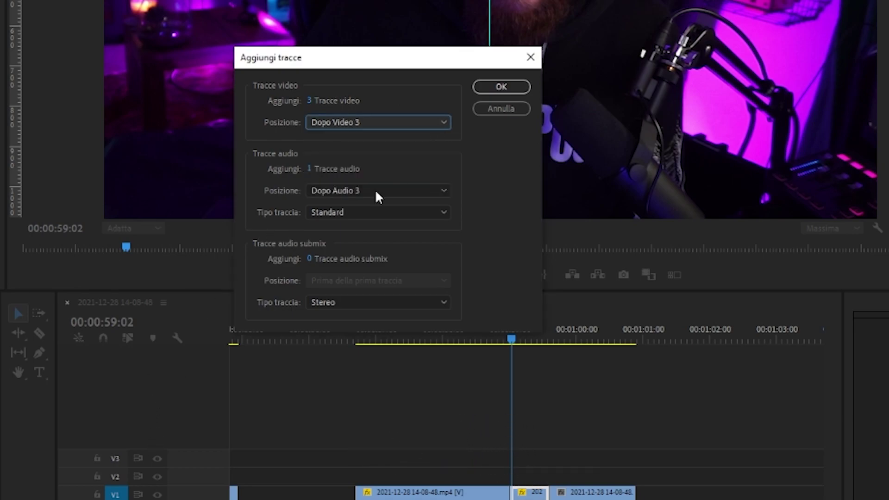
pyautogui.click(442, 122)
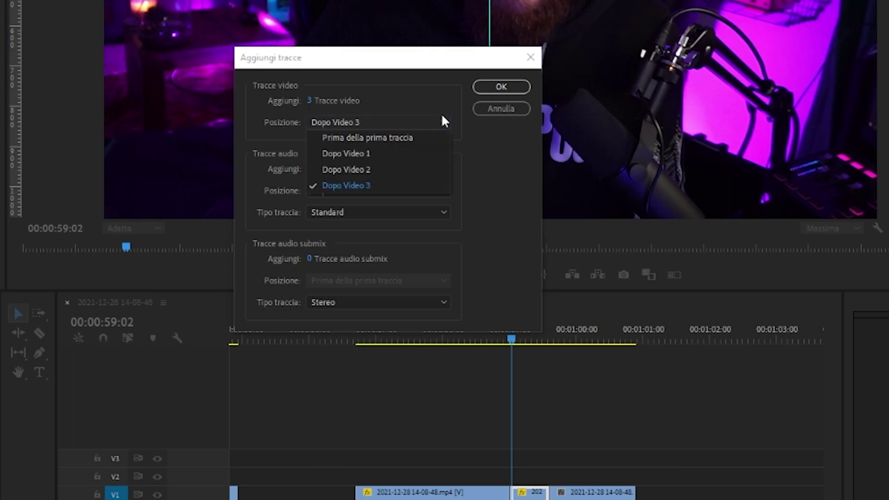
pyautogui.click(379, 154)
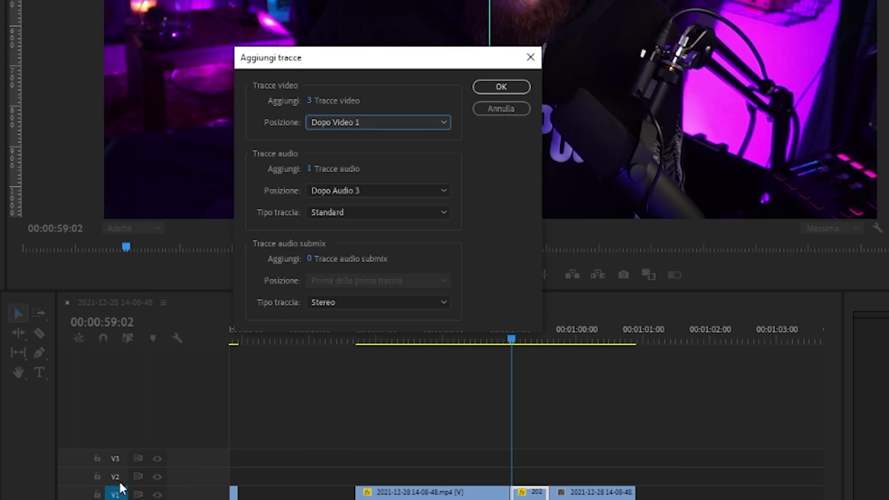
pyautogui.click(503, 87)
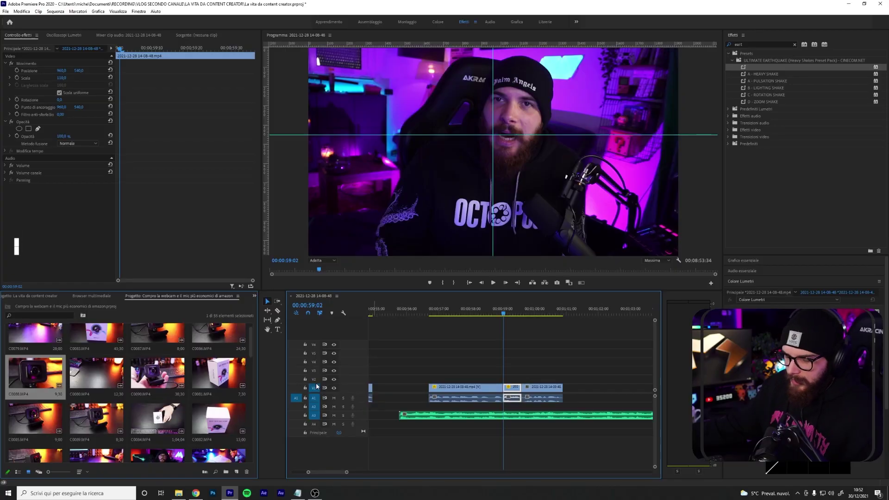
# Undo the track addition and play the sequence from 00:00:56:40 with the music.
pyautogui.hotkey('ctrl', 'z')
pyautogui.click(489, 415)
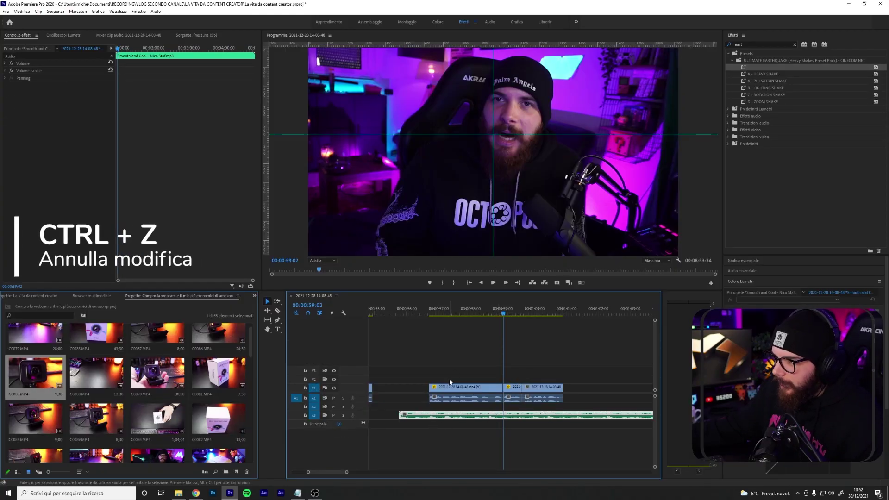
pyautogui.click(428, 315)
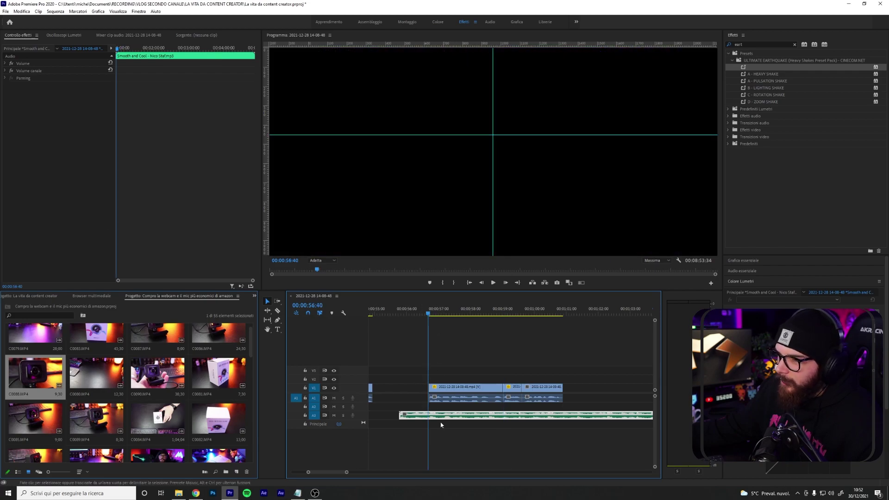
pyautogui.click(459, 454)
pyautogui.click(494, 282)
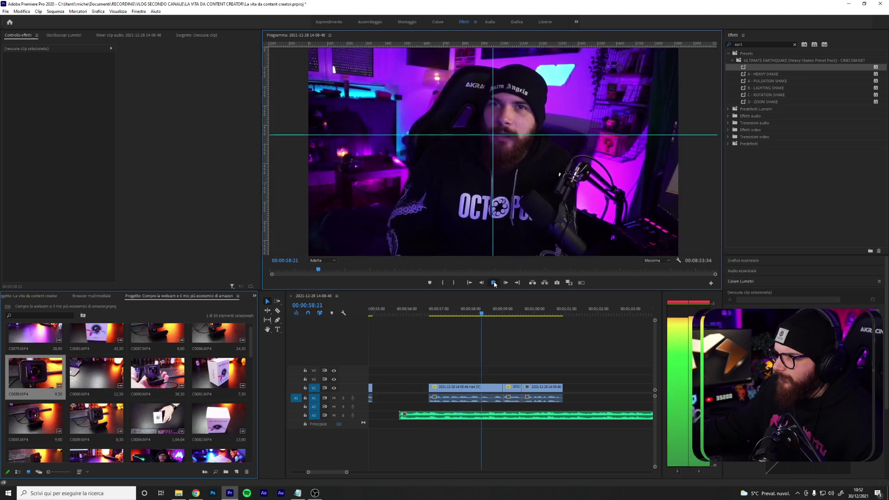
pyautogui.click(500, 396)
pyautogui.click(483, 415)
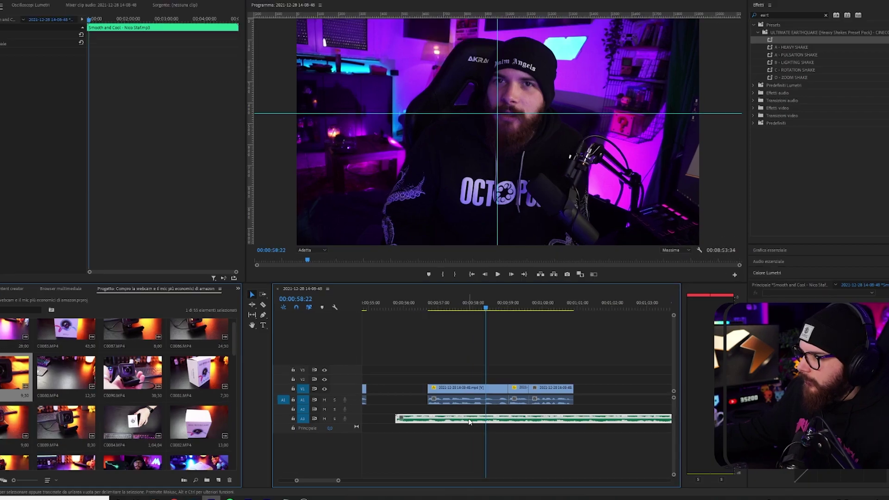
# Lower the Smooth and Cool music's gain by 3 dB and play from 00:00:56:41 to check it.
pyautogui.rightClick(467, 416)
pyautogui.click(604, 273)
pyautogui.write('-30')
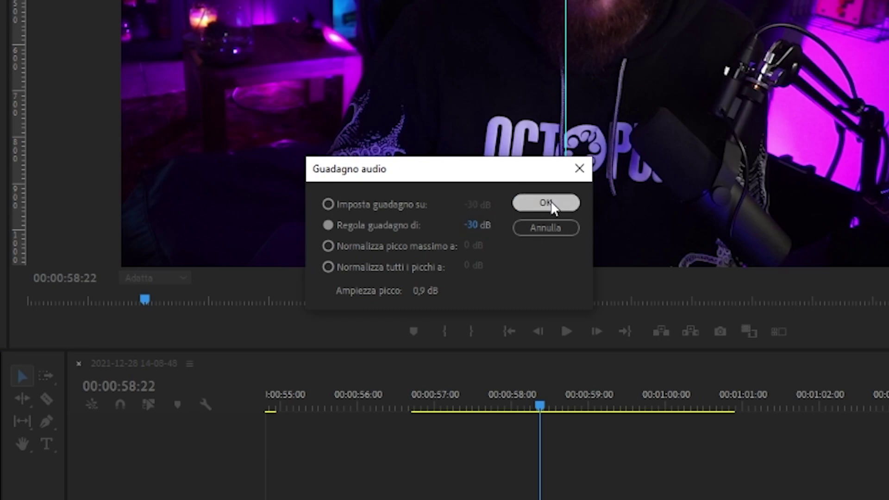
pyautogui.click(550, 201)
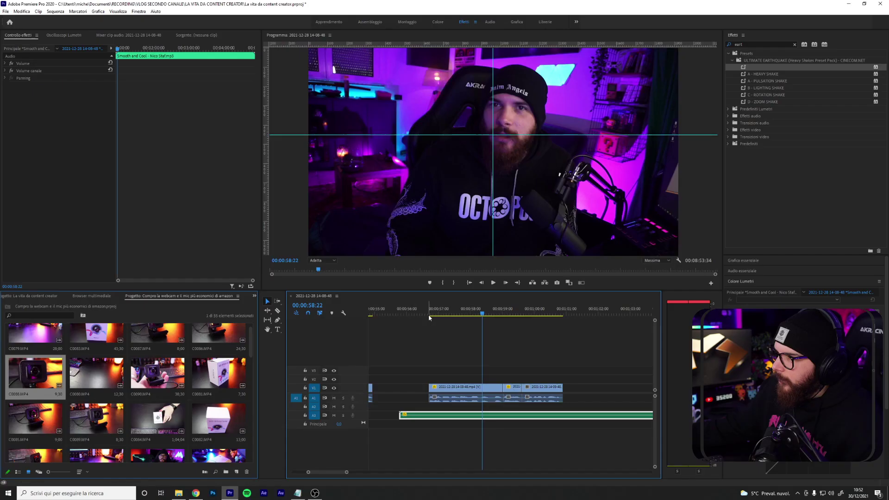
pyautogui.click(428, 315)
pyautogui.press('space')
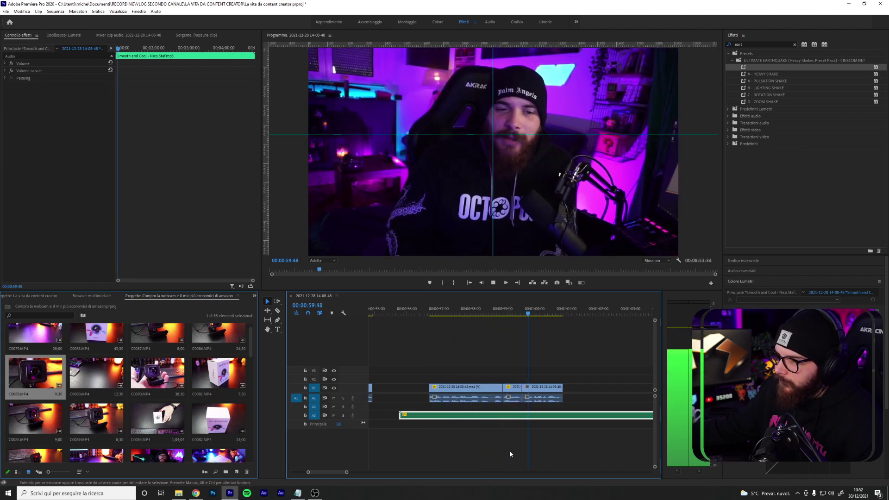
pyautogui.press('space')
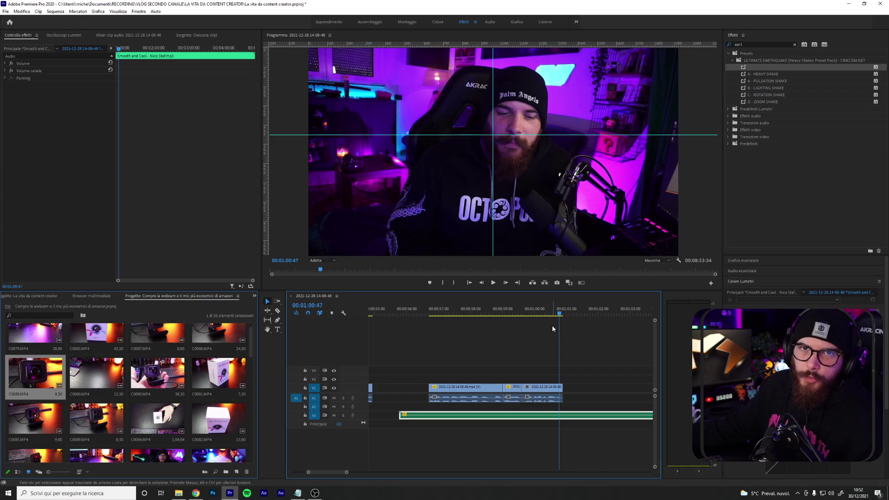
# Raise the first vlog clip's audio gain by 1 dB and play it back from 00:00:56:42.
pyautogui.click(467, 388)
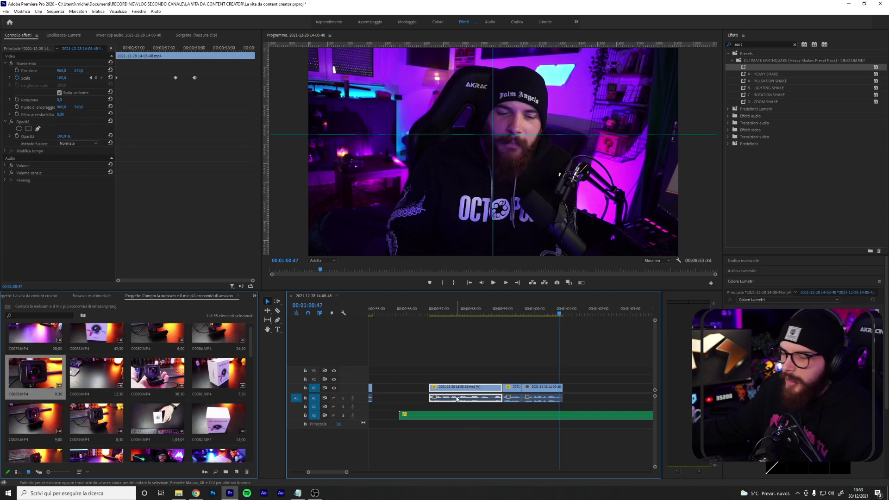
pyautogui.rightClick(462, 399)
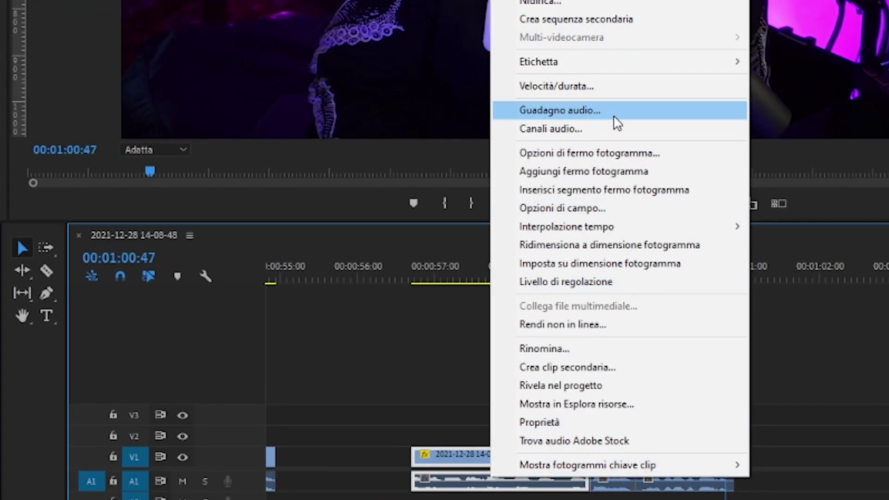
pyautogui.click(514, 249)
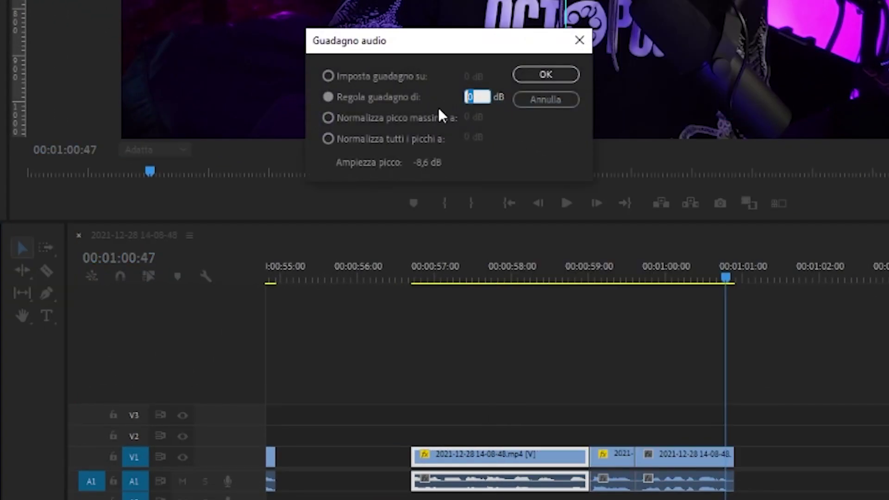
pyautogui.write('1')
pyautogui.click(545, 74)
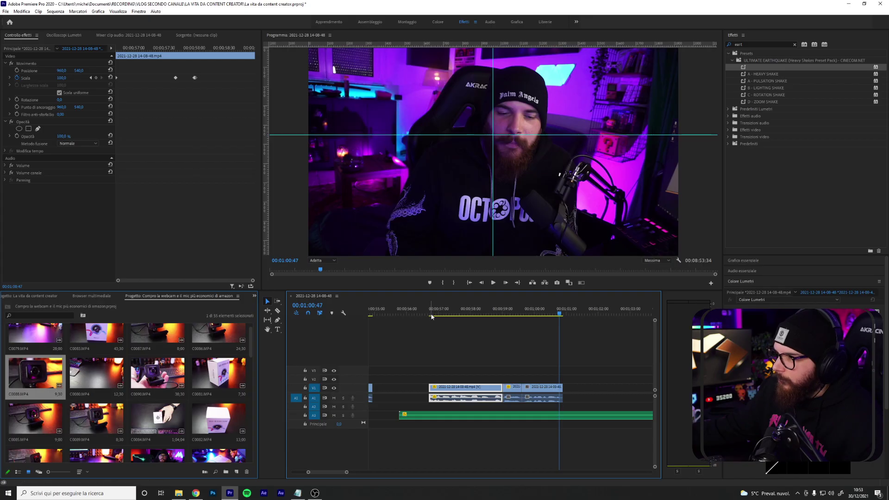
pyautogui.click(431, 315)
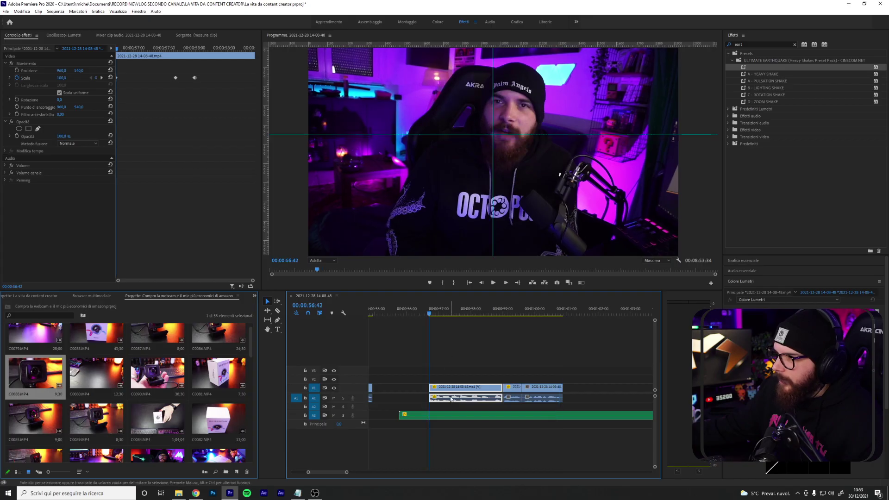
pyautogui.press('space')
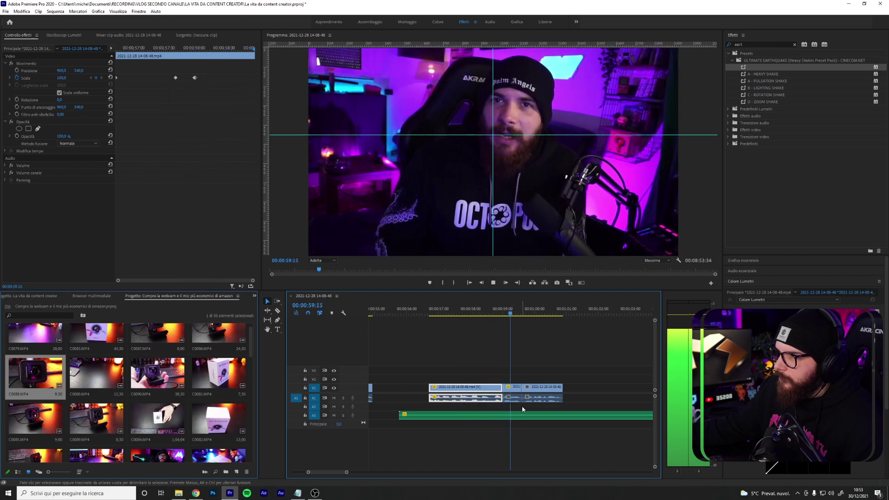
# Unlink the first vlog clip's video from its audio with Scollega.
pyautogui.click(540, 399)
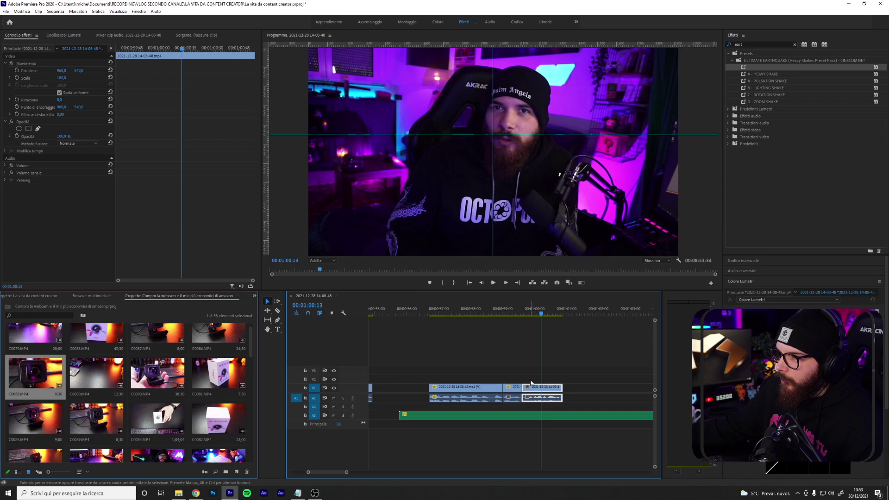
pyautogui.click(471, 371)
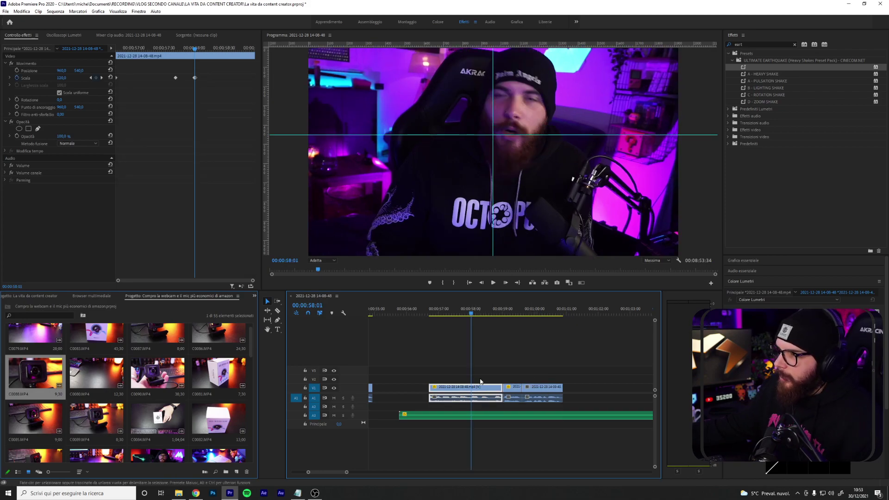
pyautogui.click(506, 353)
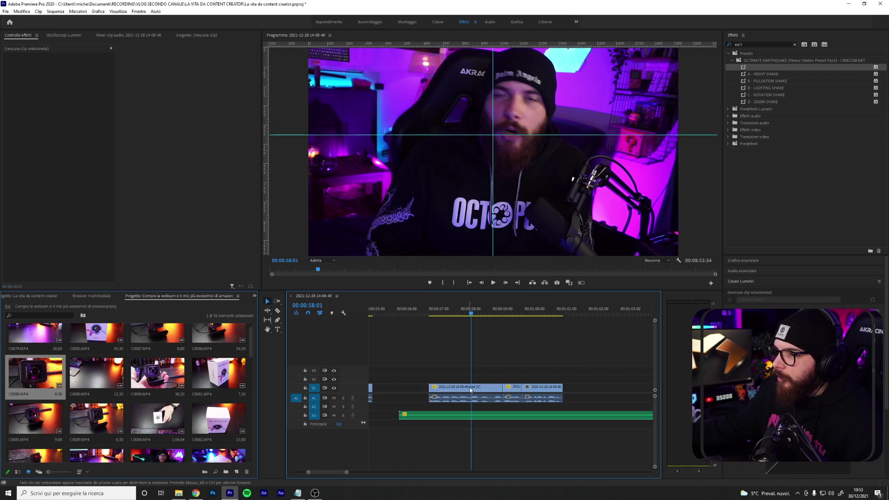
pyautogui.click(489, 389)
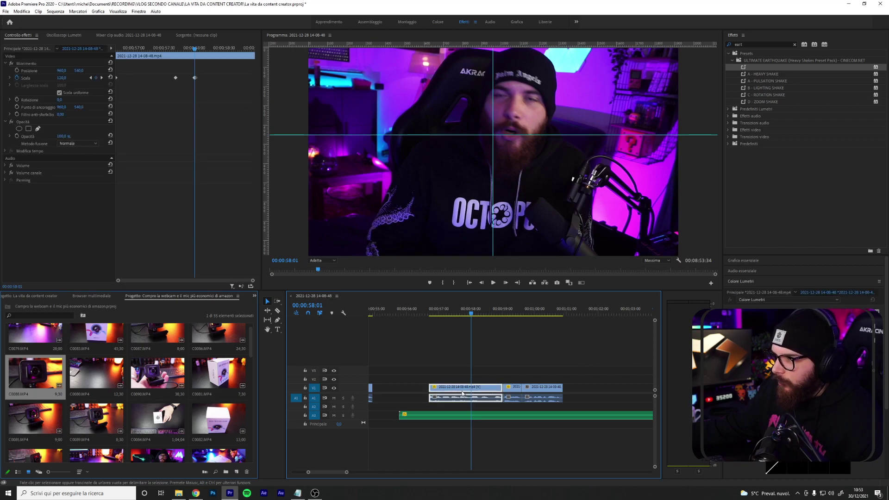
pyautogui.rightClick(453, 392)
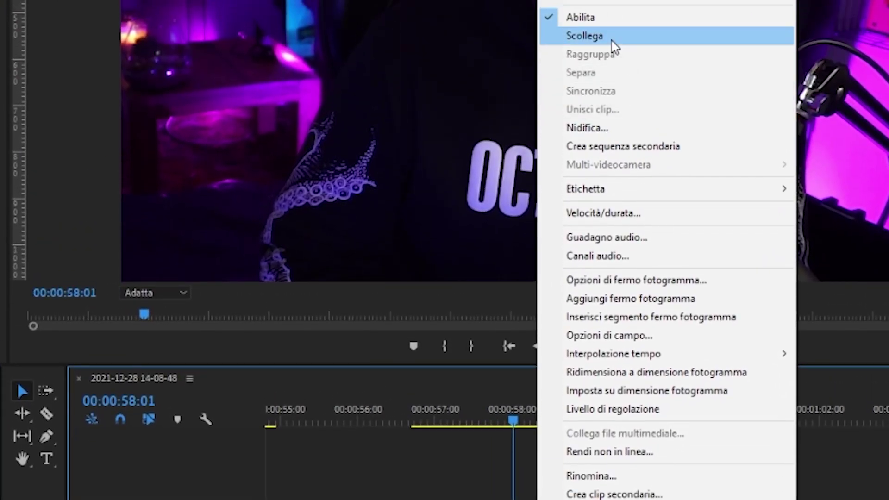
pyautogui.click(614, 45)
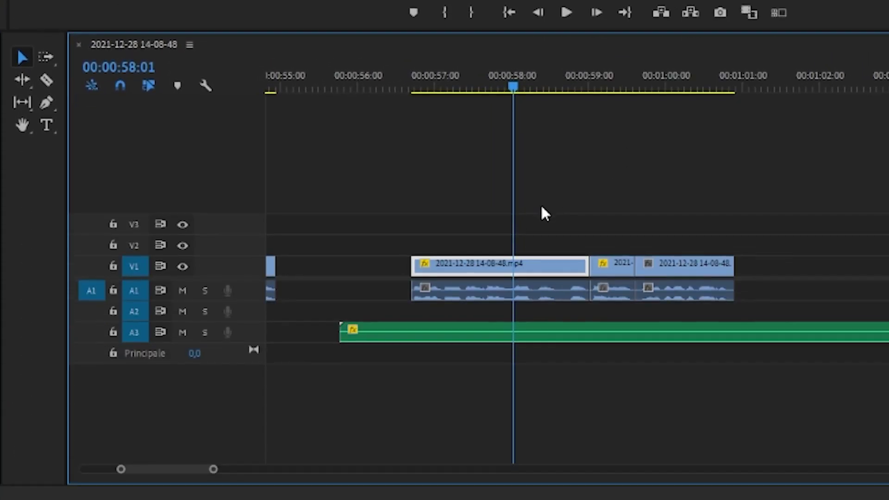
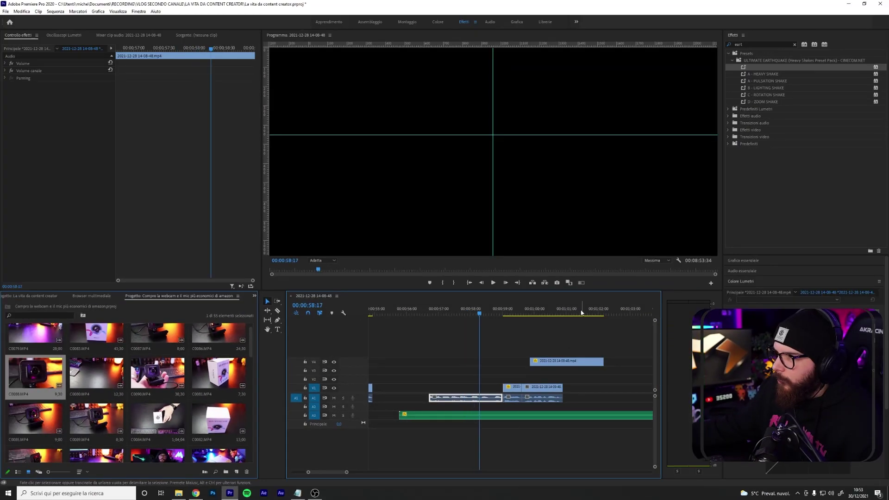
# Play the sequence from just past the one-minute mark.
pyautogui.click(580, 313)
pyautogui.click(596, 415)
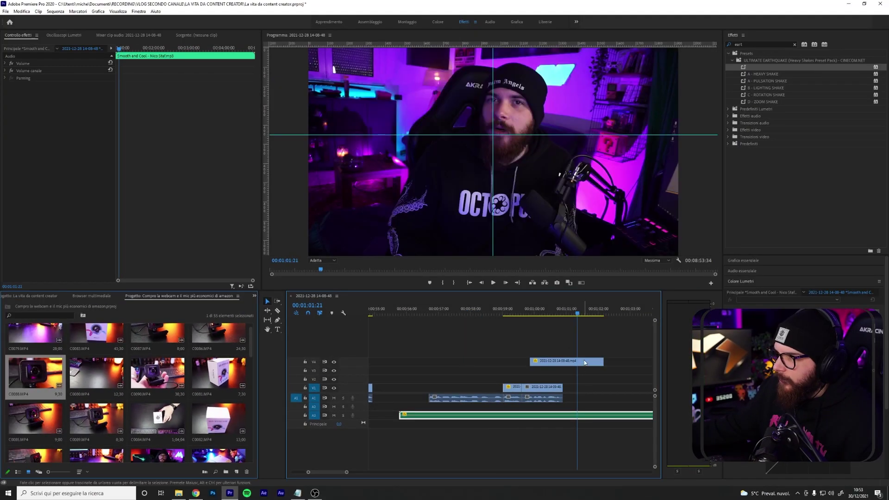
pyautogui.press('space')
pyautogui.press('space')
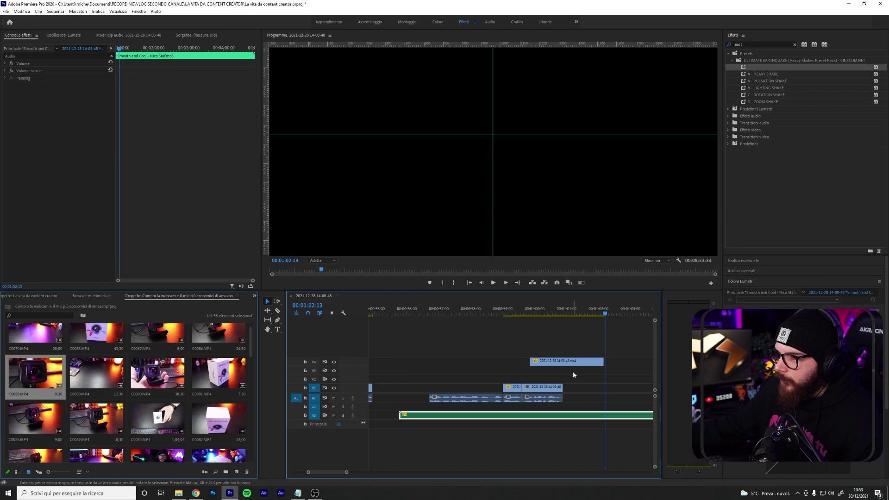
# Move the V4 clip onto V1, link its video and audio, and shift it further right.
pyautogui.moveTo(573, 374); pyautogui.dragTo(474, 386)
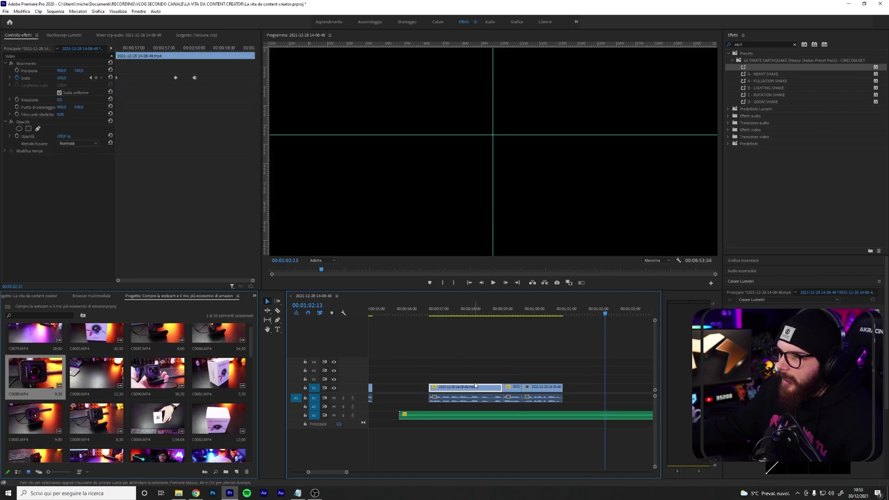
pyautogui.click(470, 386)
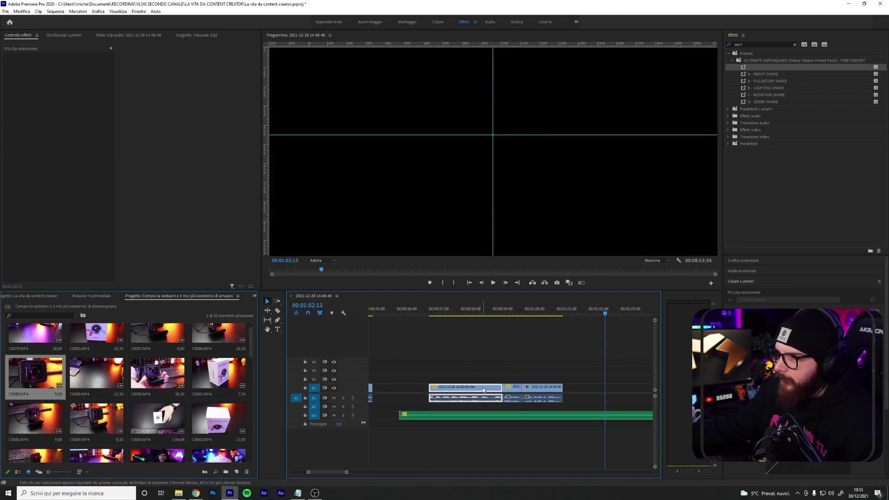
pyautogui.rightClick(483, 388)
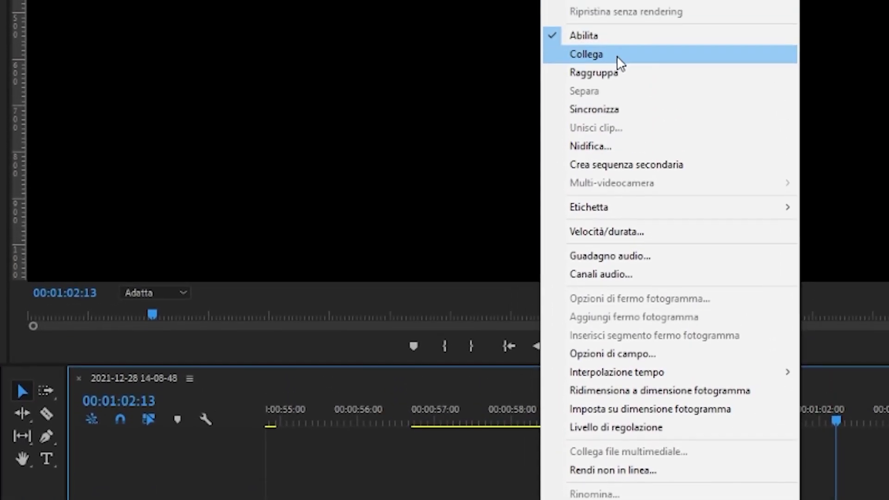
pyautogui.click(620, 62)
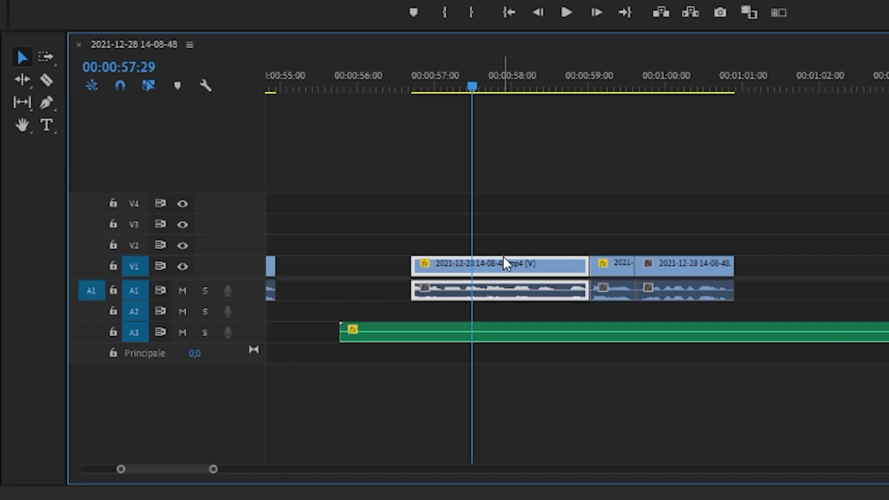
pyautogui.moveTo(503, 263); pyautogui.dragTo(846, 271)
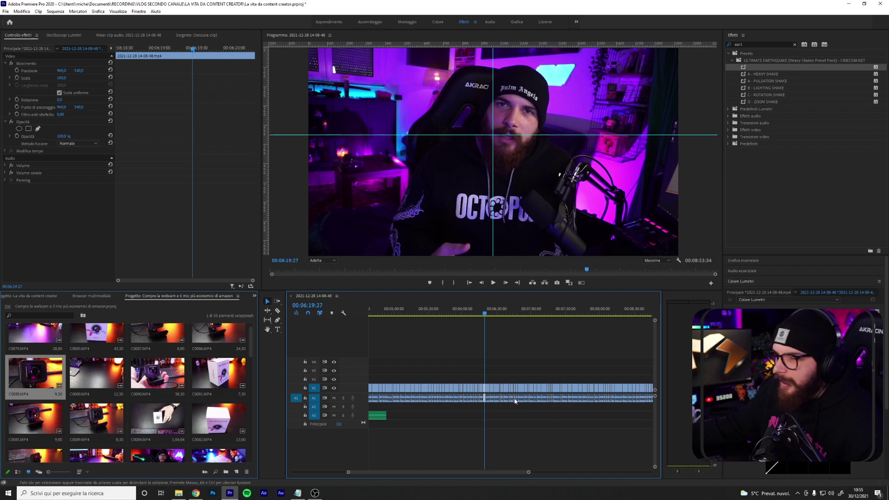
# Move the music clip from A3 up to A2, aligned with the footage start.
pyautogui.scroll(-3, 495, 403)
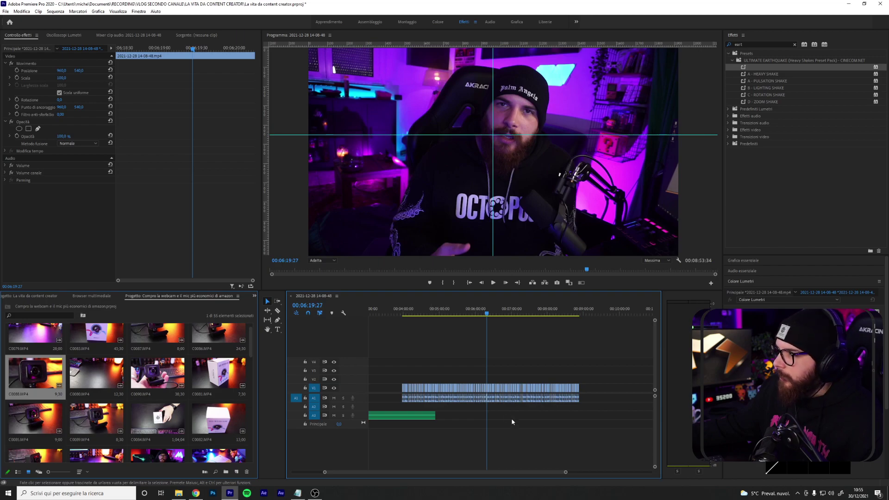
pyautogui.keyDown('alt'); pyautogui.scroll(2, 503, 402); pyautogui.keyUp('alt')
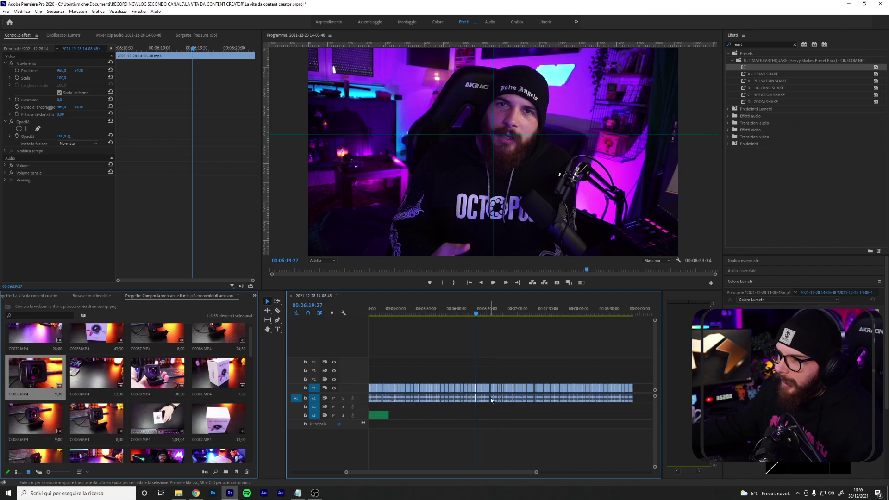
pyautogui.keyDown('alt'); pyautogui.scroll(-3, 434, 396); pyautogui.keyUp('alt')
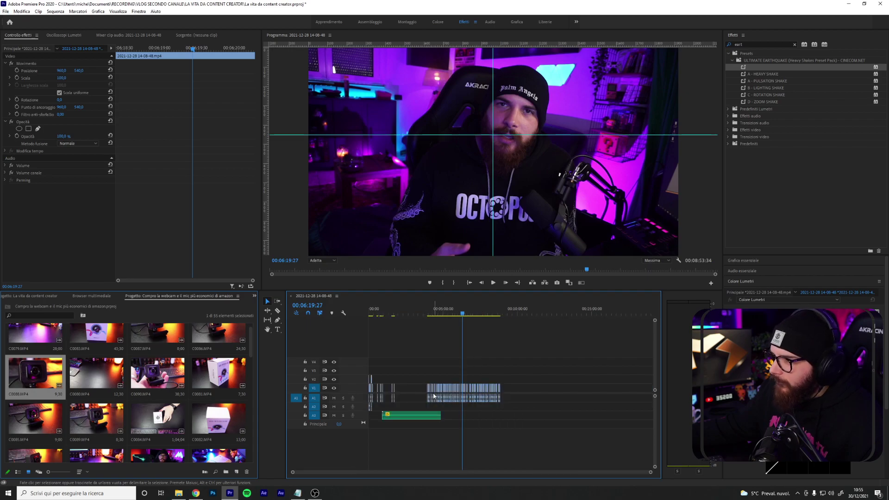
pyautogui.keyDown('alt'); pyautogui.scroll(2, 416, 415); pyautogui.keyUp('alt')
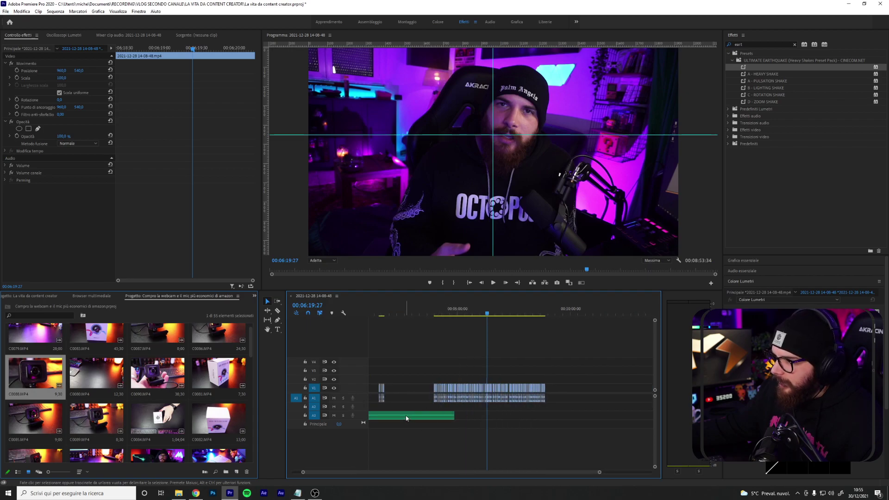
pyautogui.moveTo(406, 418); pyautogui.dragTo(479, 410)
# Trim the end of the music clip and park the playhead just before the footage.
pyautogui.keyDown('alt'); pyautogui.scroll(3, 434, 403); pyautogui.keyUp('alt')
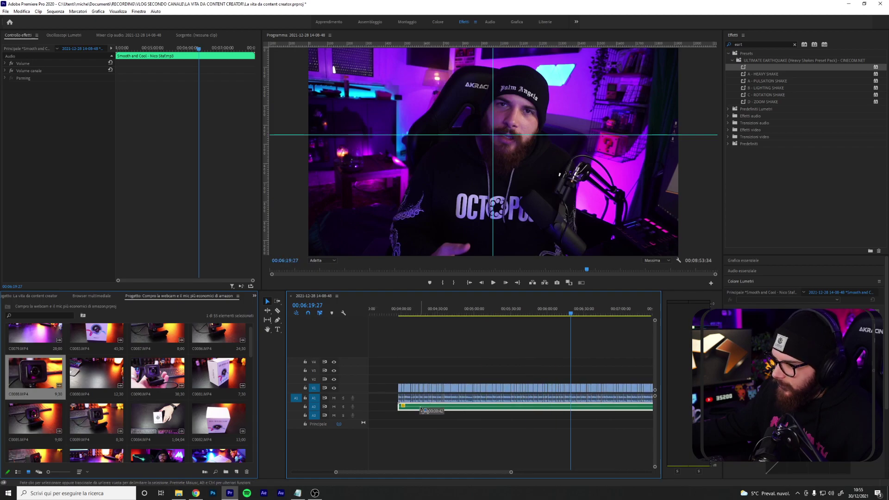
pyautogui.keyDown('alt'); pyautogui.scroll(-3, 421, 410); pyautogui.keyUp('alt')
pyautogui.moveTo(517, 407)
pyautogui.mouseDown()
pyautogui.moveTo(543, 407)
pyautogui.moveTo(525, 409)
pyautogui.mouseUp()
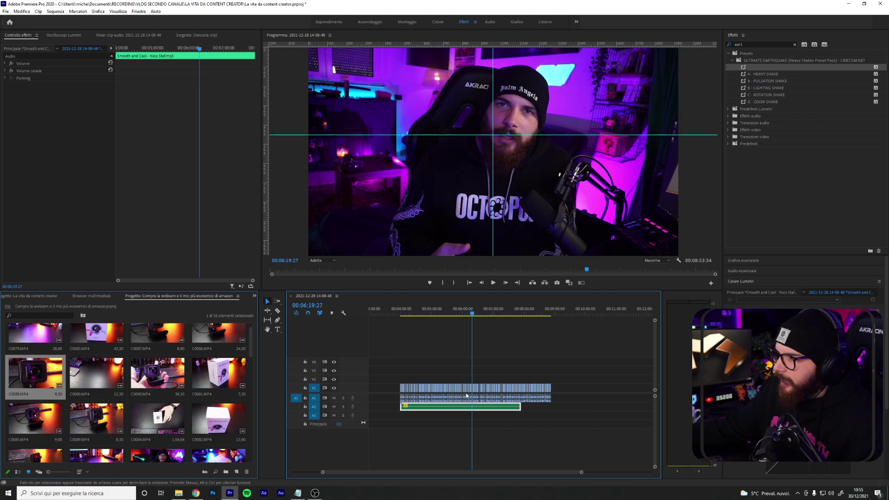
pyautogui.keyDown('alt'); pyautogui.scroll(3, 394, 410); pyautogui.keyUp('alt')
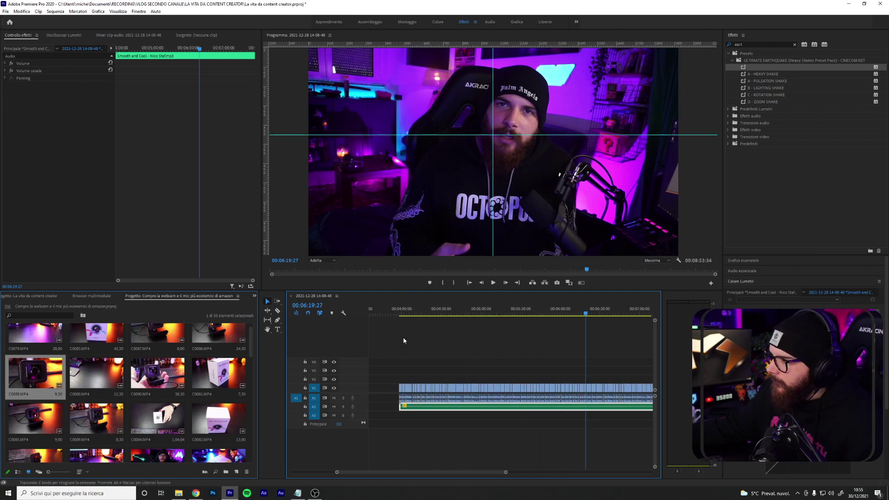
pyautogui.click(389, 311)
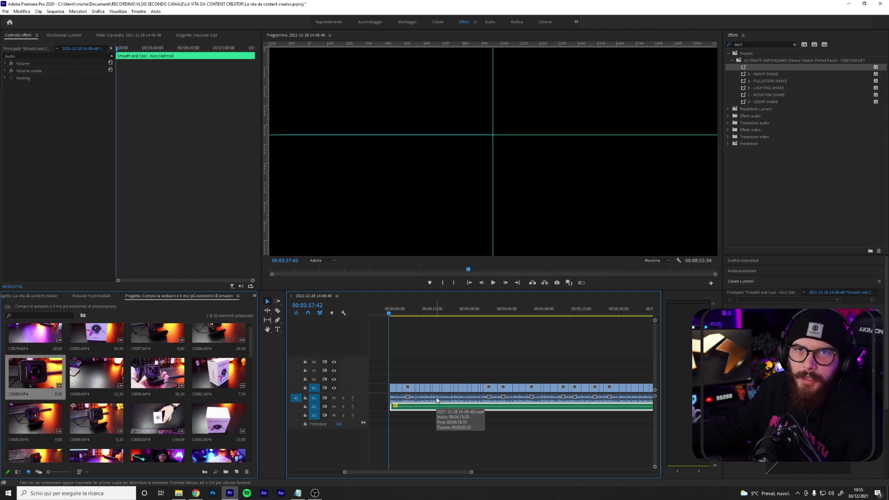
pyautogui.keyDown('alt'); pyautogui.scroll(-3, 436, 397); pyautogui.keyUp('alt')
pyautogui.keyDown('alt'); pyautogui.scroll(-1, 448, 400); pyautogui.keyUp('alt')
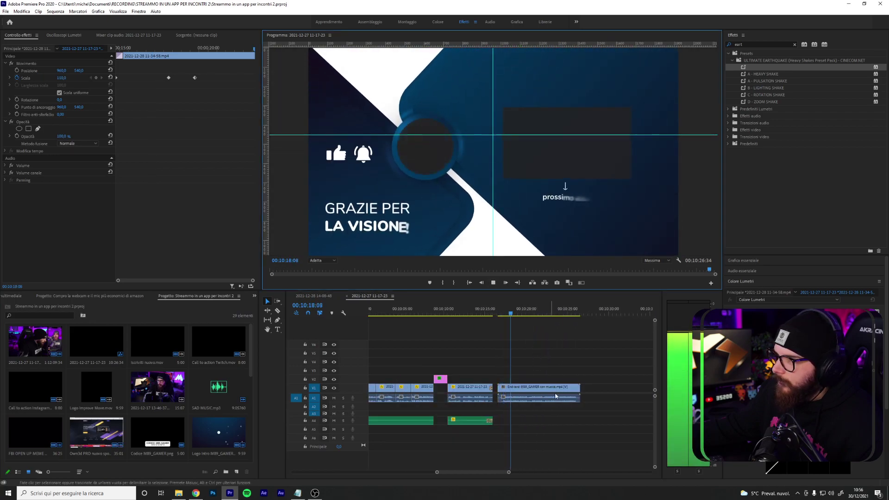
# In the older sequence, play the Logo Intro clip from 00:00:57:45.
pyautogui.press('space')
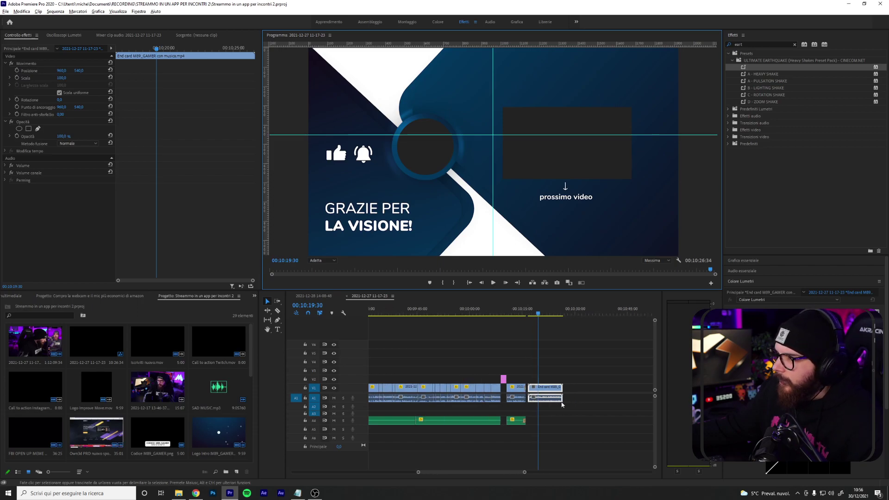
pyautogui.press('\\')
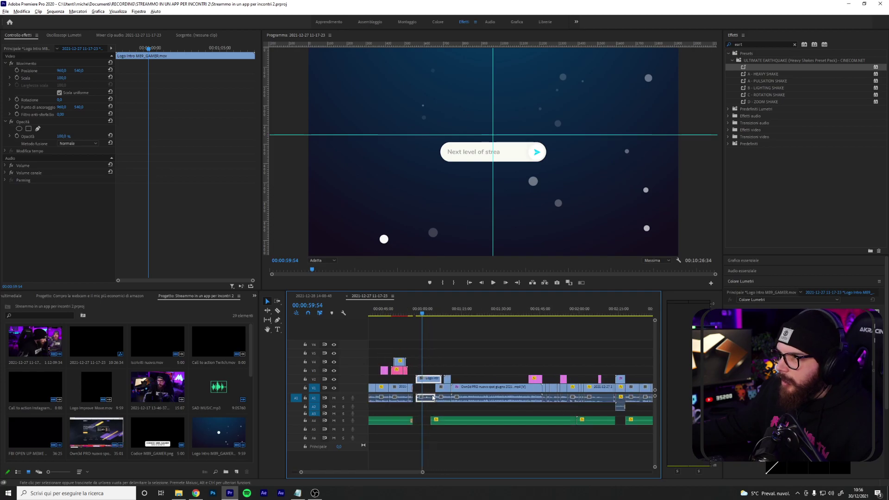
pyautogui.press('=')
pyautogui.click(404, 315)
pyautogui.press('space')
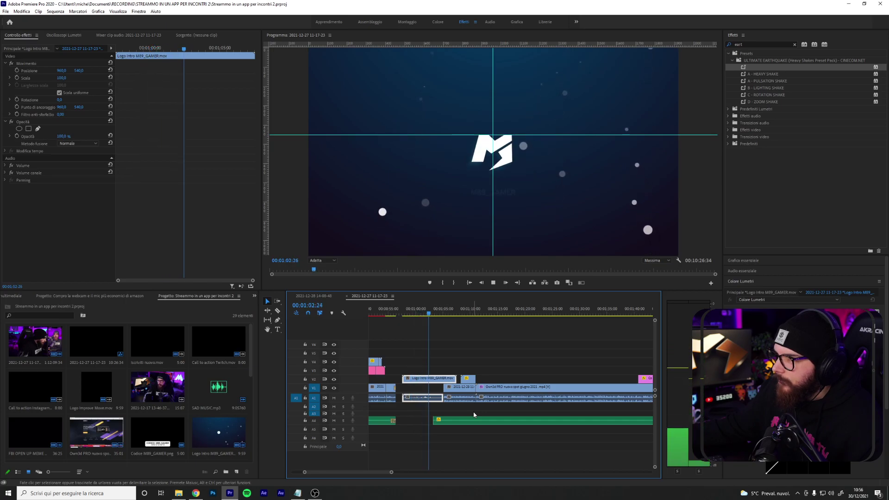
pyautogui.press('space')
# Zoom the timeline out and scrub through the sequence's opening shots.
pyautogui.press('-')
pyautogui.press('-')
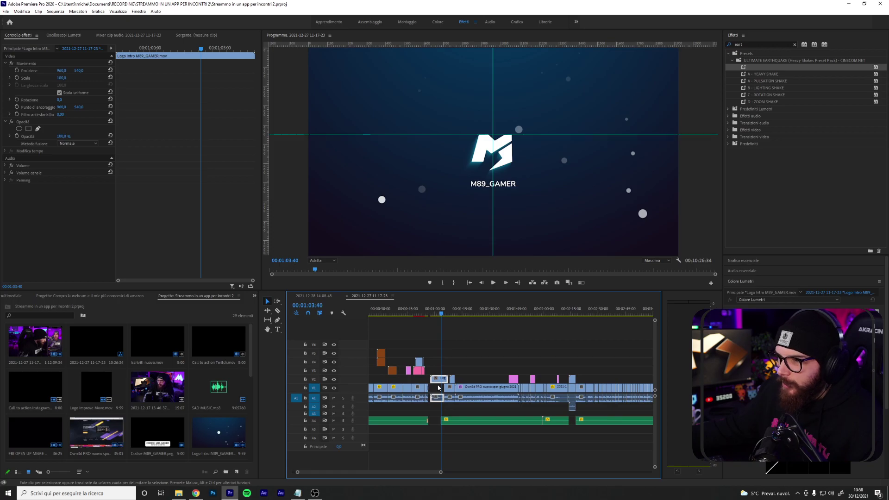
pyautogui.press('-')
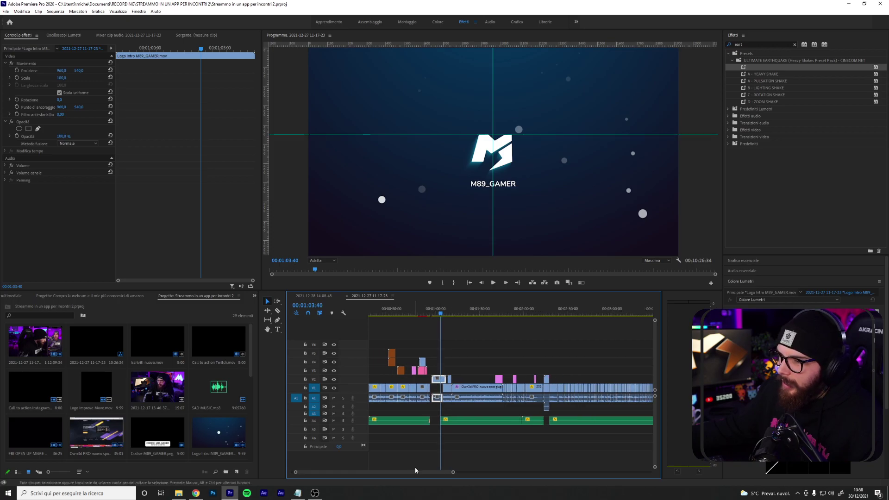
pyautogui.scroll(2, 405, 347)
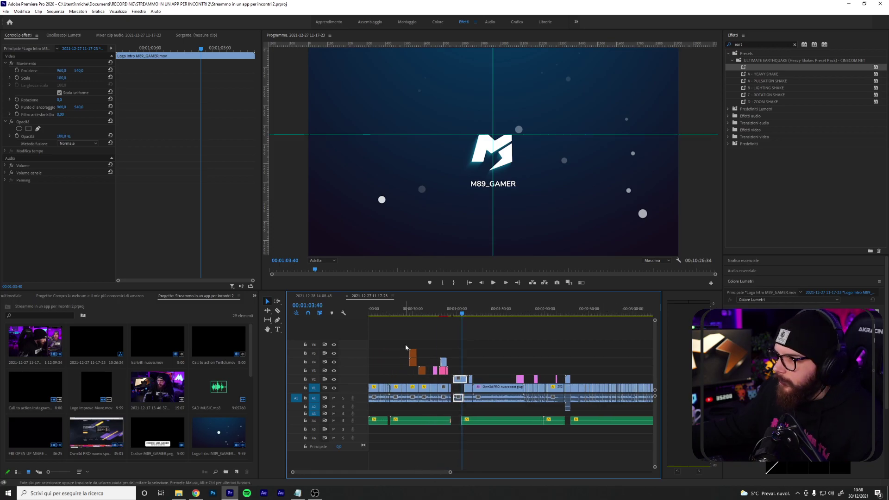
pyautogui.moveTo(392, 316); pyautogui.dragTo(489, 331)
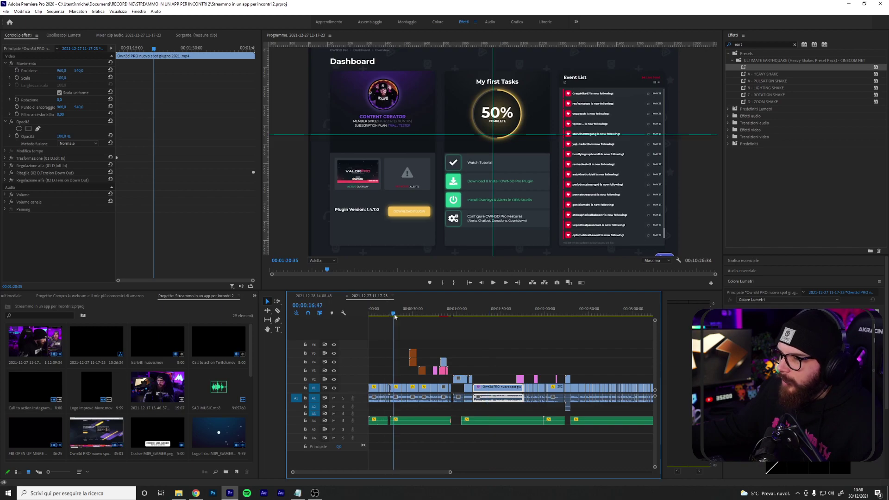
# Scrub to the Logo Intro, then step the playhead through 00:00:30:21 and 00:00:36:00.
pyautogui.moveTo(395, 316); pyautogui.dragTo(461, 327)
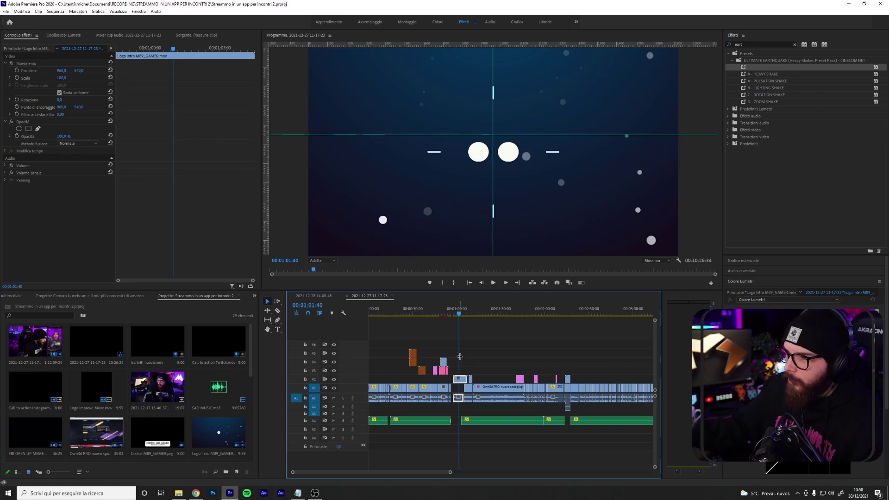
pyautogui.click(412, 313)
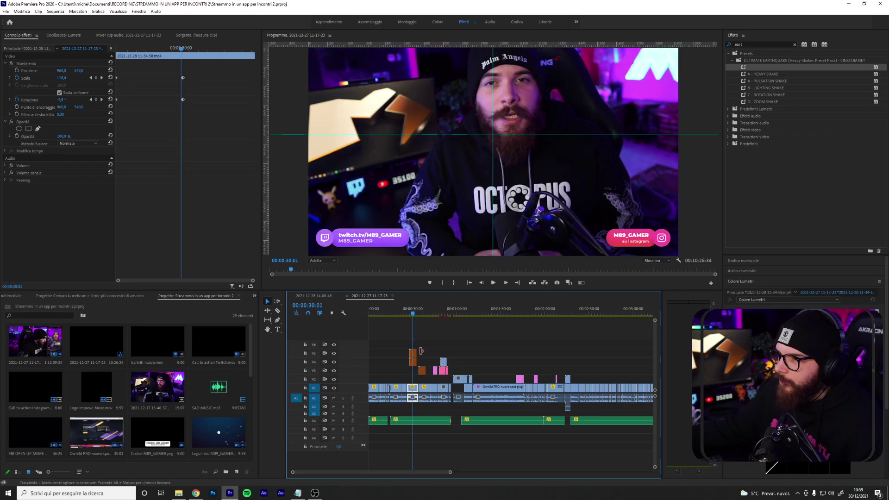
pyautogui.press('=')
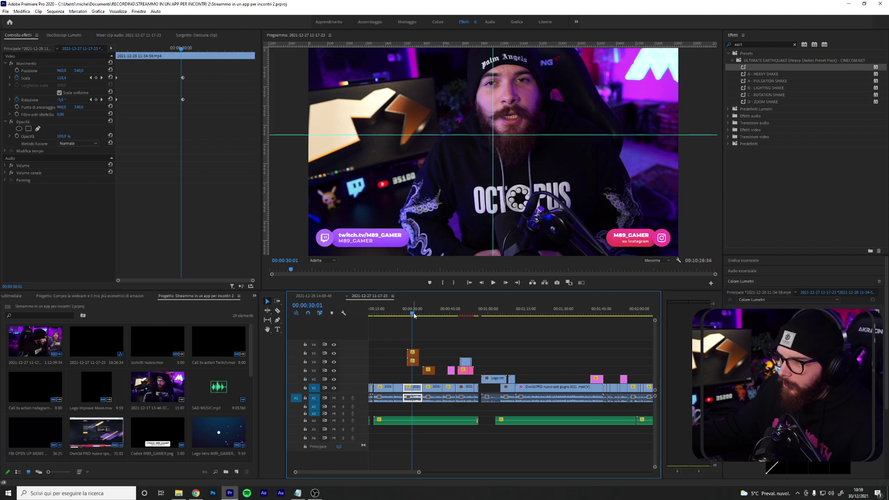
pyautogui.click(414, 314)
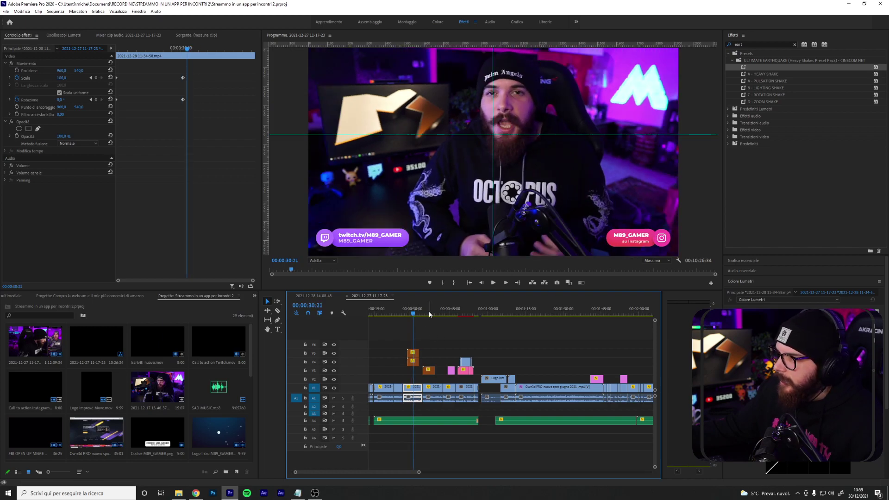
pyautogui.click(427, 311)
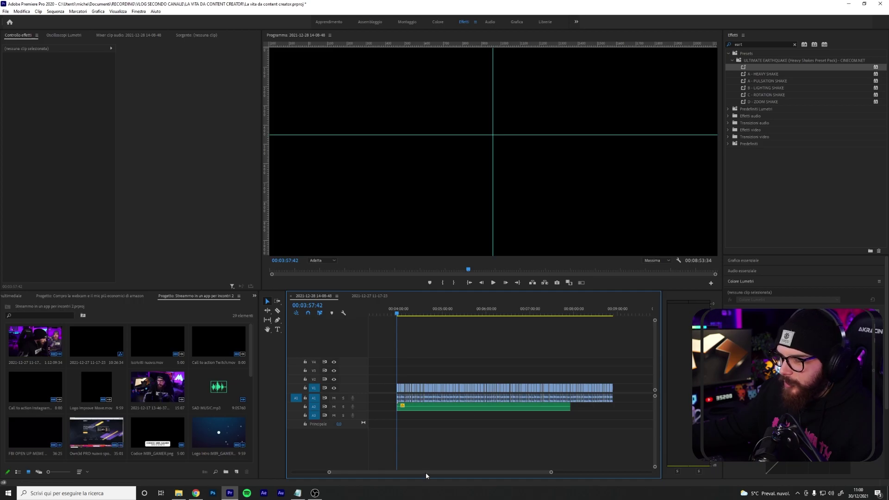
# Scrub and briefly play the vlog footage, then park the playhead at its start near 00:03:55.
pyautogui.scroll(-5, 426, 472)
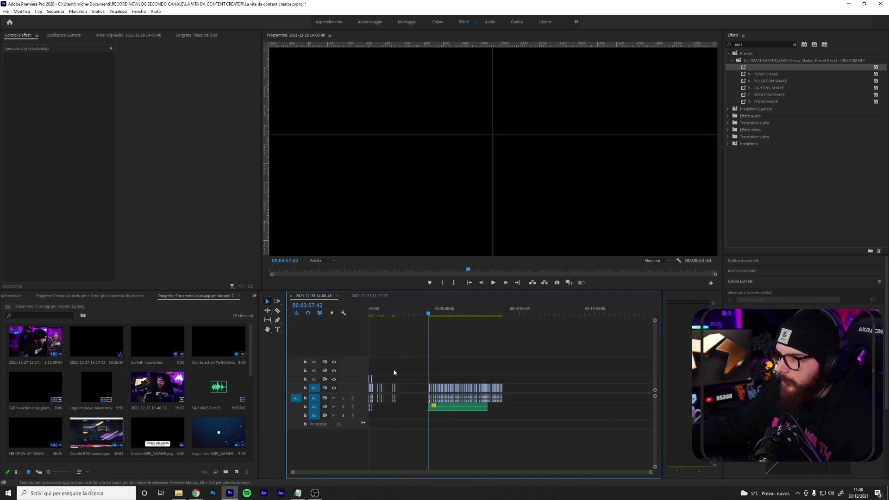
pyautogui.moveTo(426, 313); pyautogui.dragTo(402, 313)
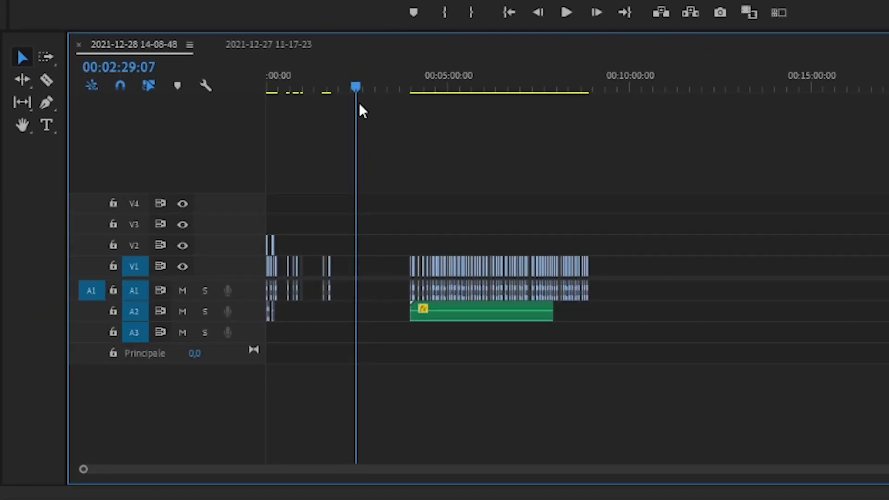
pyautogui.press('space')
pyautogui.moveTo(353, 88)
pyautogui.mouseDown()
pyautogui.moveTo(385, 89)
pyautogui.moveTo(408, 104)
pyautogui.mouseUp()
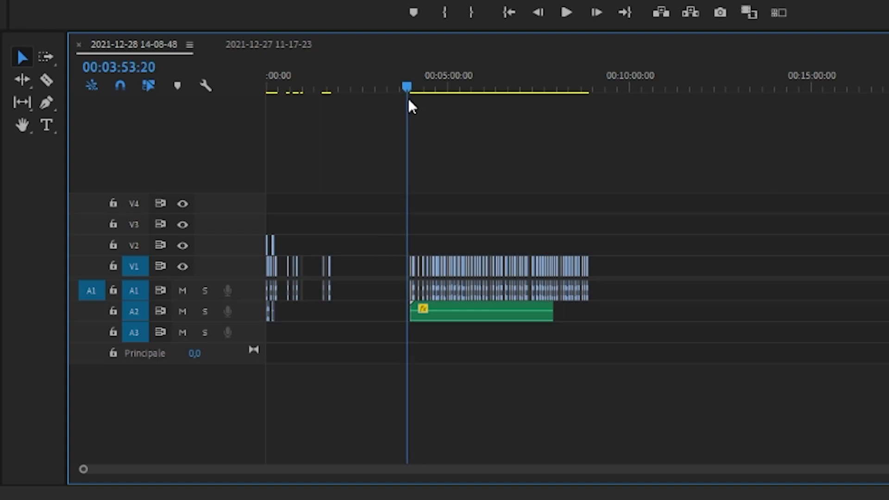
pyautogui.keyDown('alt'); pyautogui.scroll(3, 510, 329); pyautogui.keyUp('alt')
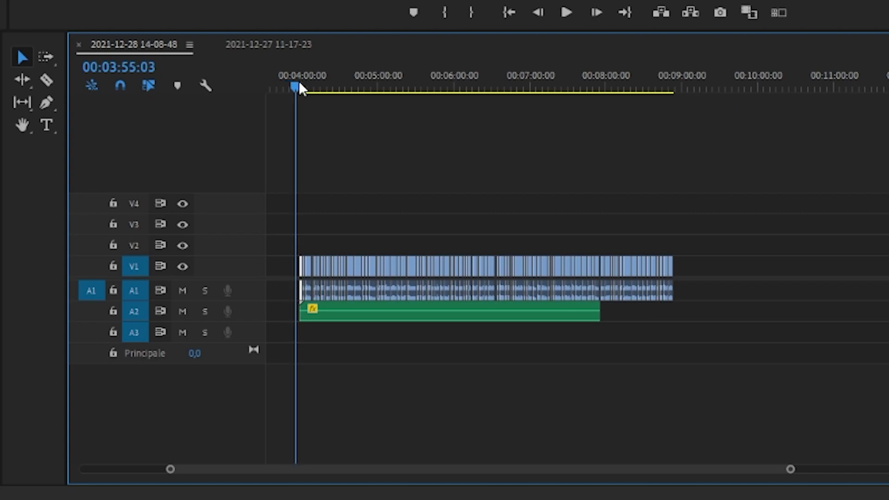
pyautogui.moveTo(296, 85); pyautogui.dragTo(299, 83)
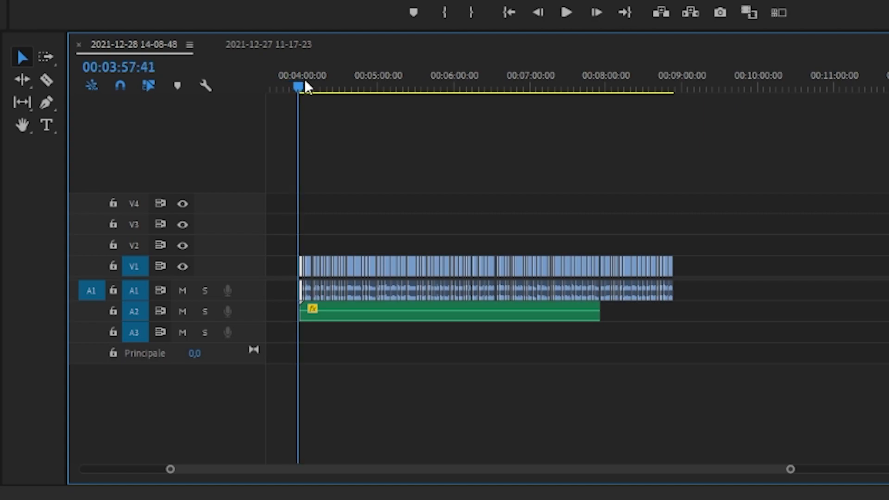
# Mark In at 00:03:57:41 and Mark Out at 00:08:54:12, then zoom in to check the end.
pyautogui.click(443, 15)
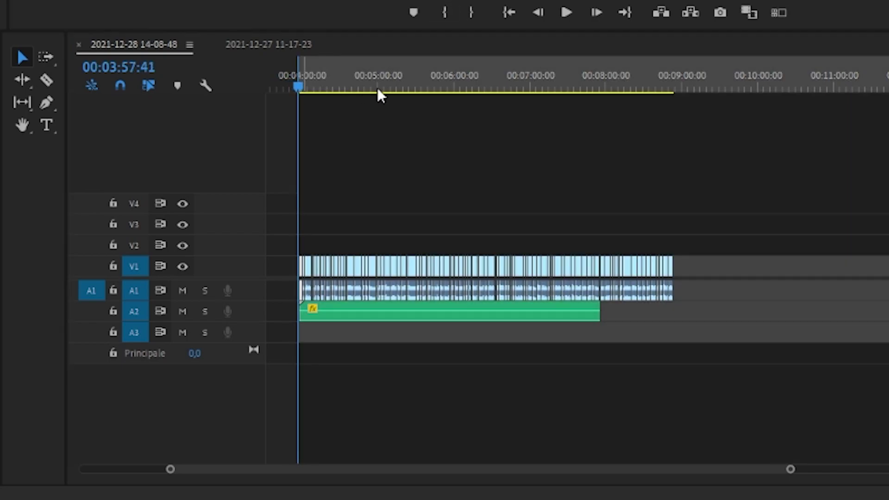
pyautogui.click(614, 86)
pyautogui.moveTo(618, 87); pyautogui.dragTo(677, 96)
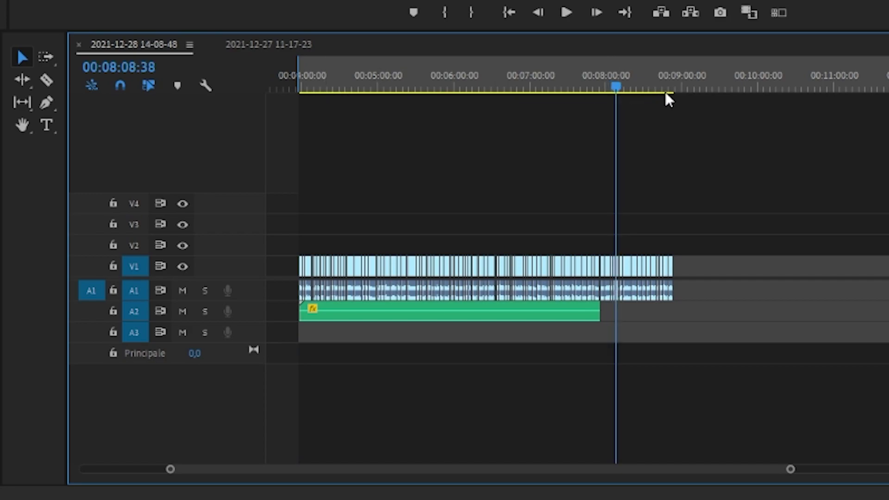
pyautogui.click(473, 15)
pyautogui.press('=')
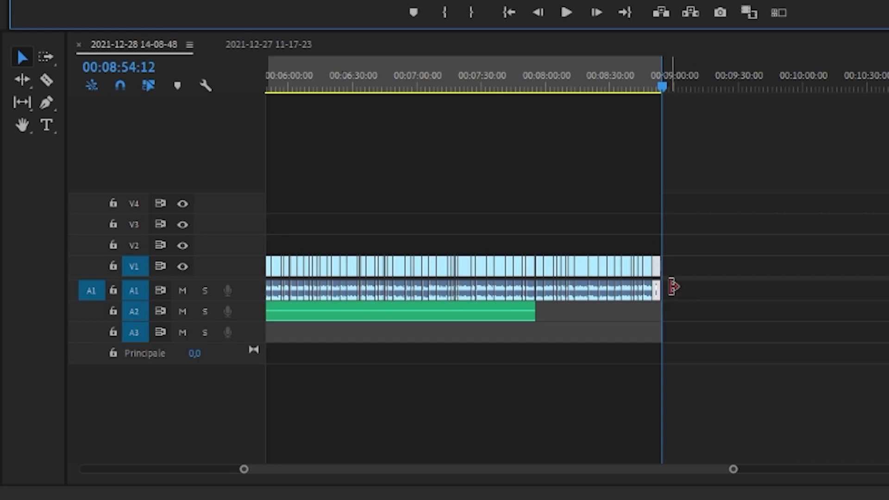
pyautogui.press('=')
pyautogui.press('=')
pyautogui.press('=')
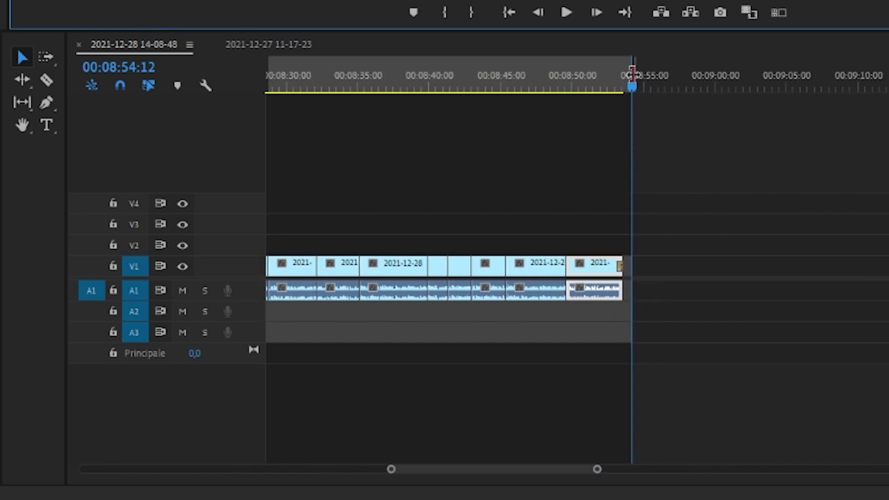
pyautogui.moveTo(632, 69); pyautogui.dragTo(633, 88)
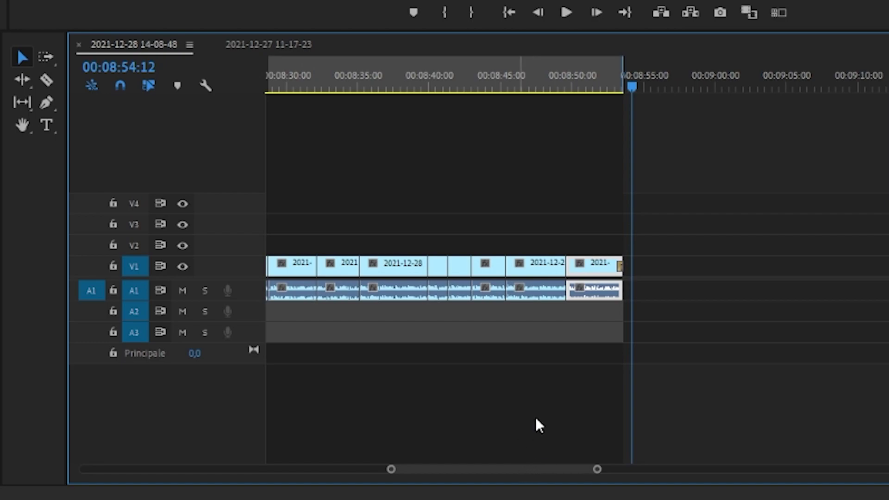
pyautogui.scroll(5, 567, 384)
pyautogui.scroll(5, 568, 385)
pyautogui.scroll(5, 458, 354)
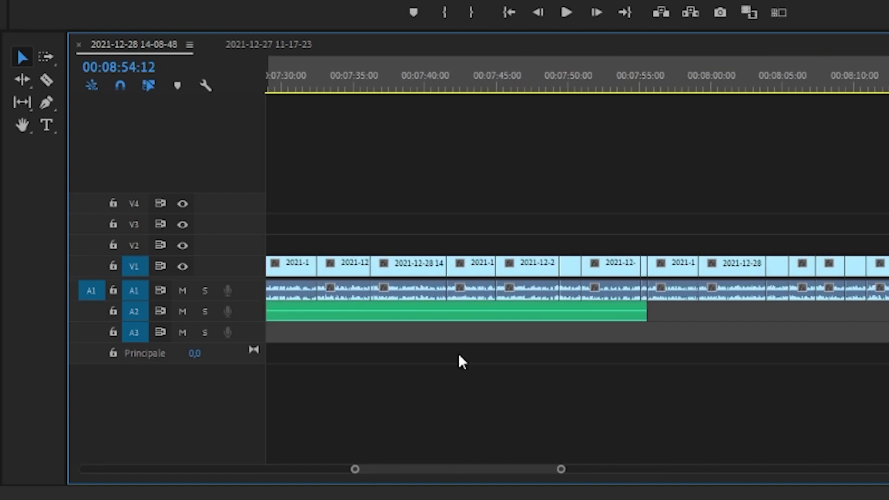
pyautogui.scroll(5, 458, 328)
pyautogui.scroll(3, 458, 329)
pyautogui.scroll(5, 413, 321)
pyautogui.scroll(5, 471, 301)
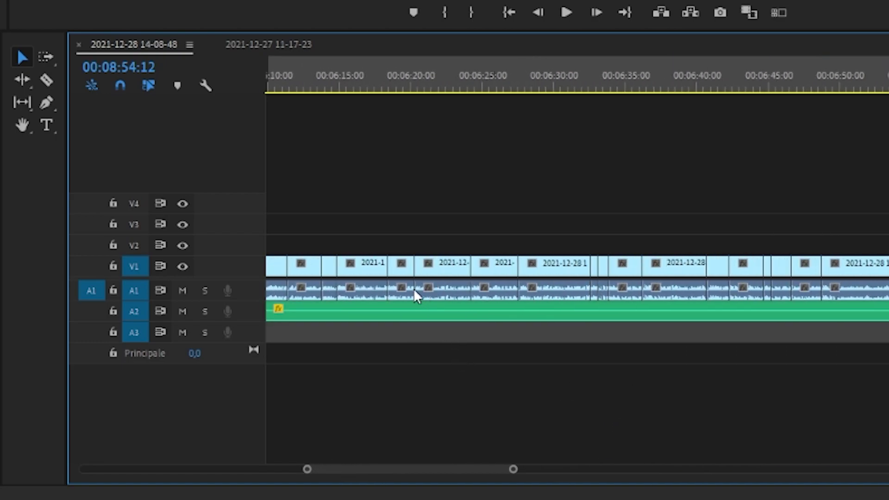
pyautogui.scroll(5, 412, 292)
pyautogui.scroll(5, 423, 289)
pyautogui.scroll(15, 463, 264)
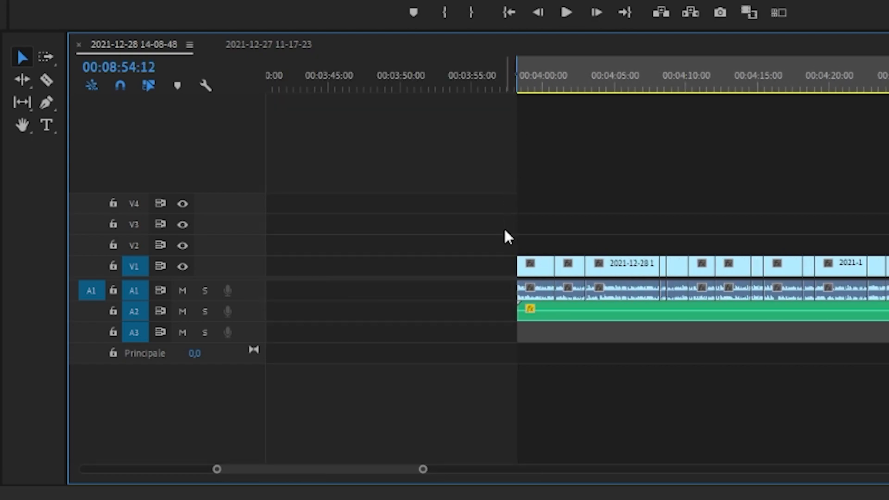
pyautogui.scroll(-2, 486, 250)
pyautogui.scroll(-2, 483, 250)
pyautogui.scroll(-2, 482, 249)
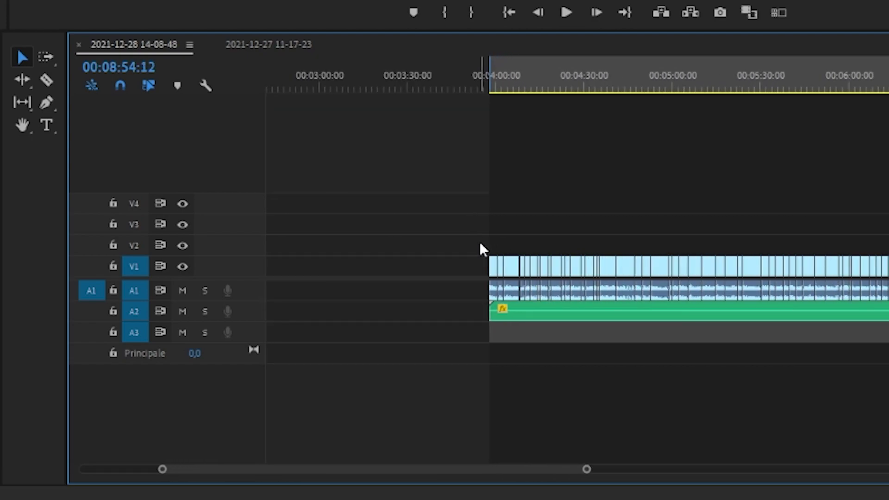
pyautogui.scroll(-2, 479, 250)
pyautogui.scroll(-4, 602, 240)
pyautogui.scroll(2, 740, 199)
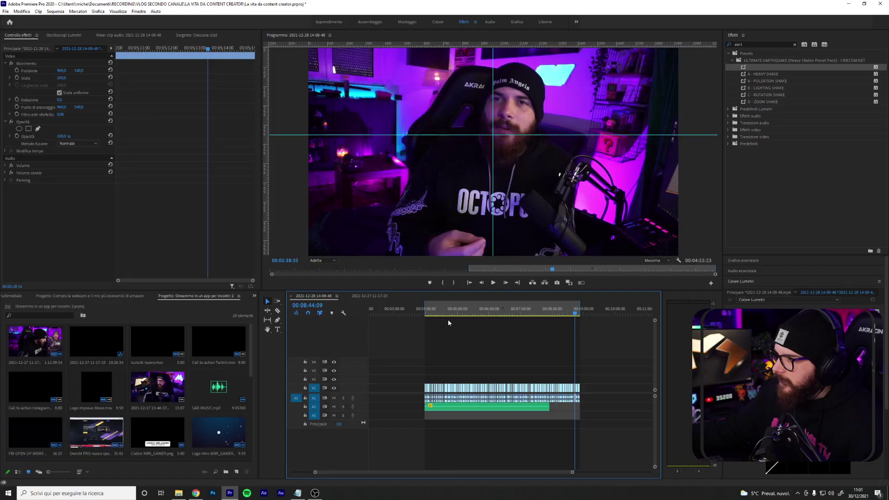
pyautogui.click(516, 319)
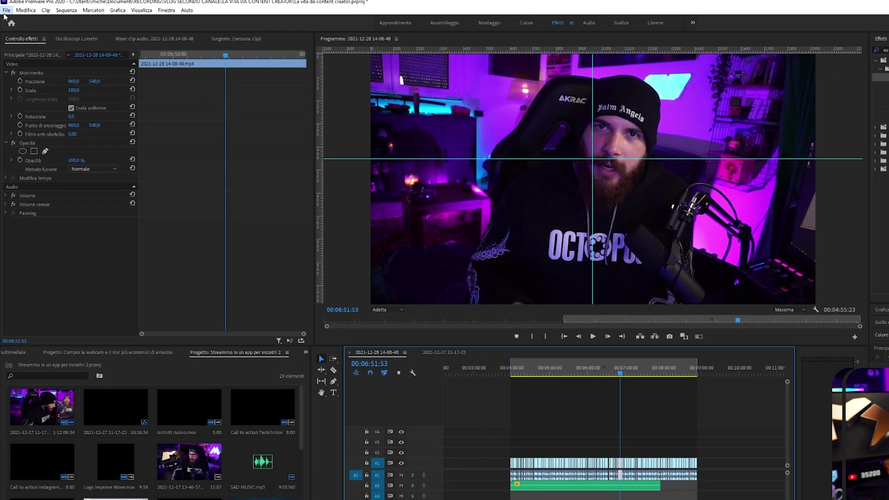
# Open the media export settings and choose the YouTube 1080p Full HD H.264 preset.
pyautogui.click(6, 11)
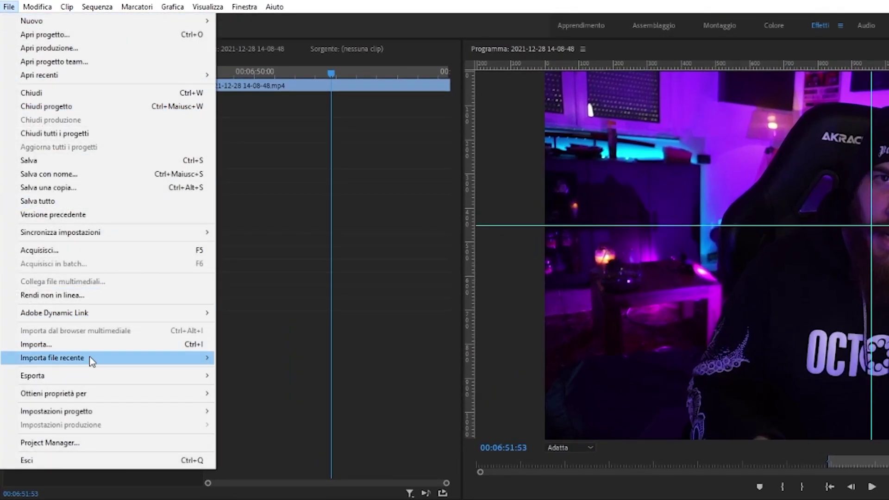
pyautogui.moveTo(96, 375)
pyautogui.click(323, 376)
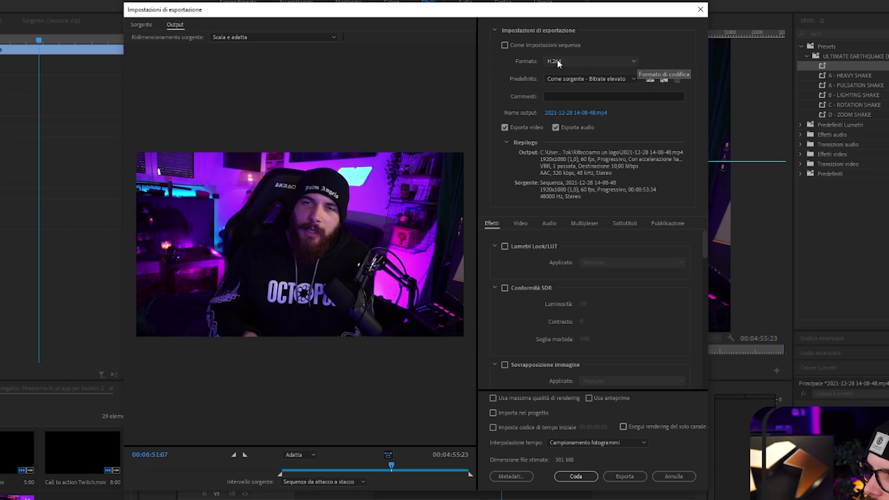
pyautogui.click(634, 79)
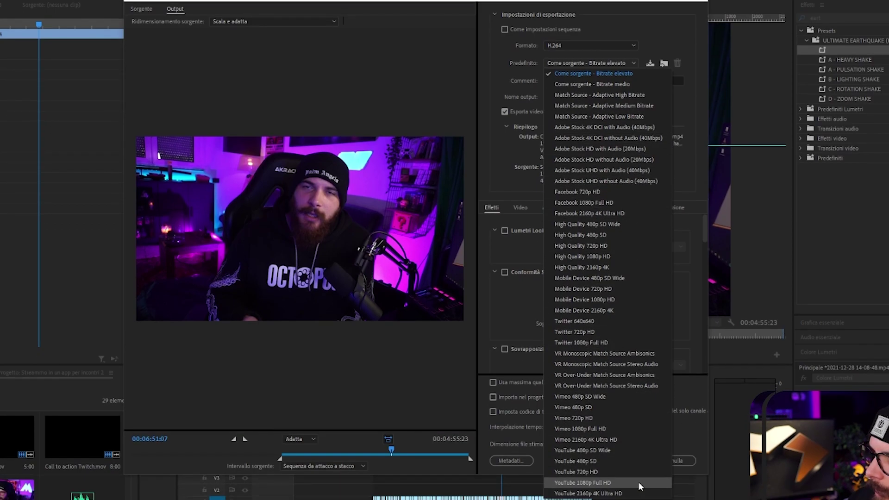
pyautogui.click(638, 496)
# Name the output file Prova.mp4 and save it to the Download folder.
pyautogui.click(577, 113)
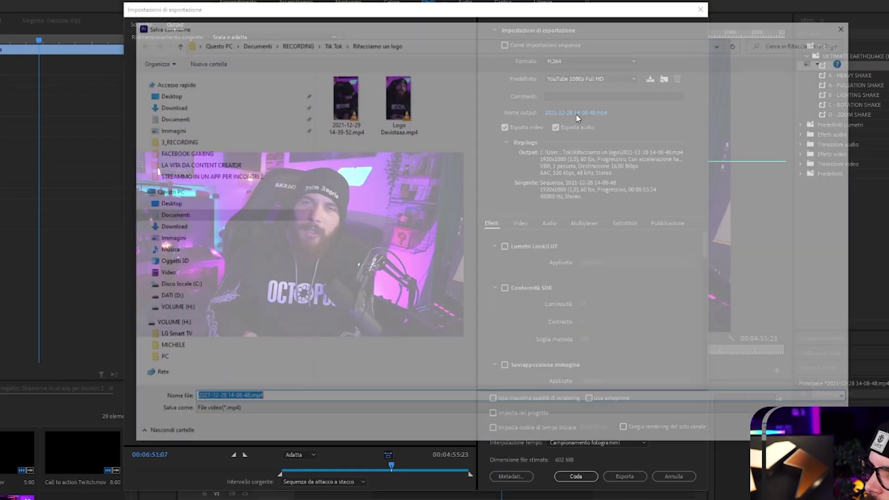
pyautogui.moveTo(247, 399); pyautogui.dragTo(232, 399)
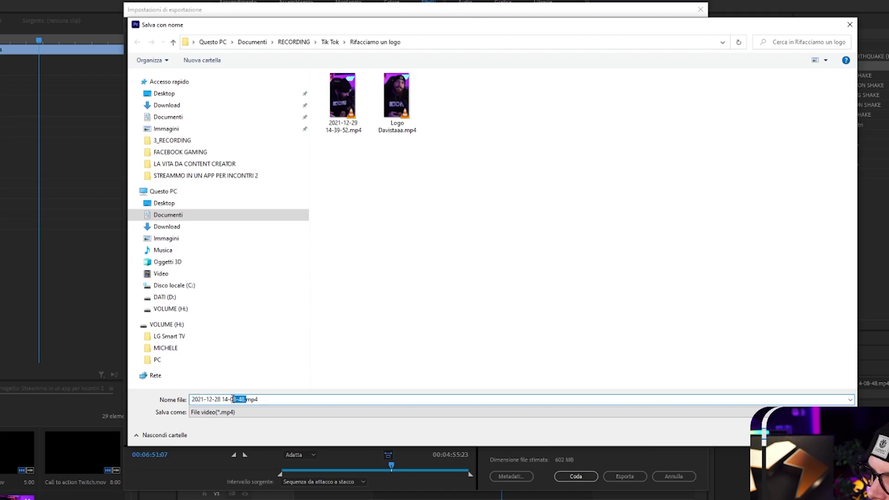
pyautogui.write('Prova')
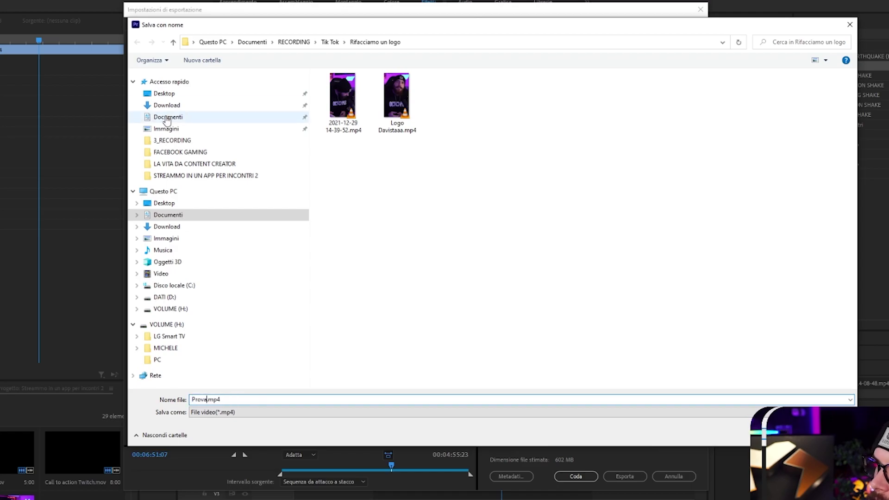
pyautogui.click(168, 105)
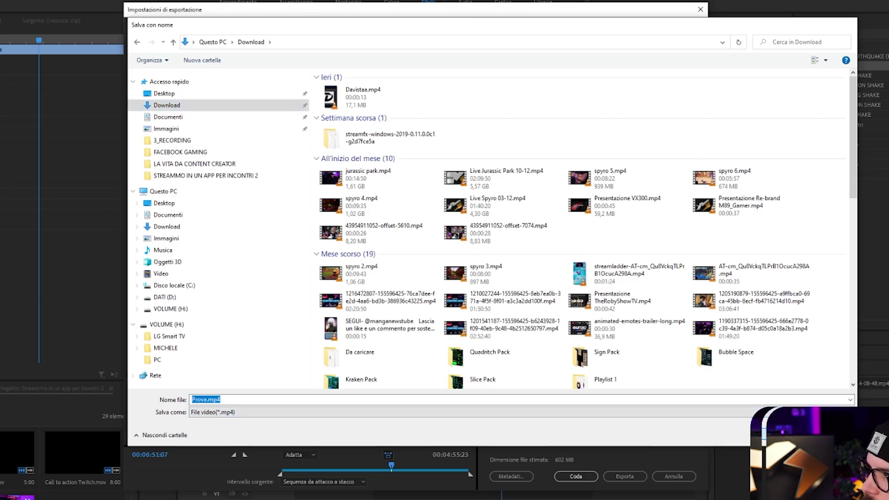
pyautogui.press('Return')
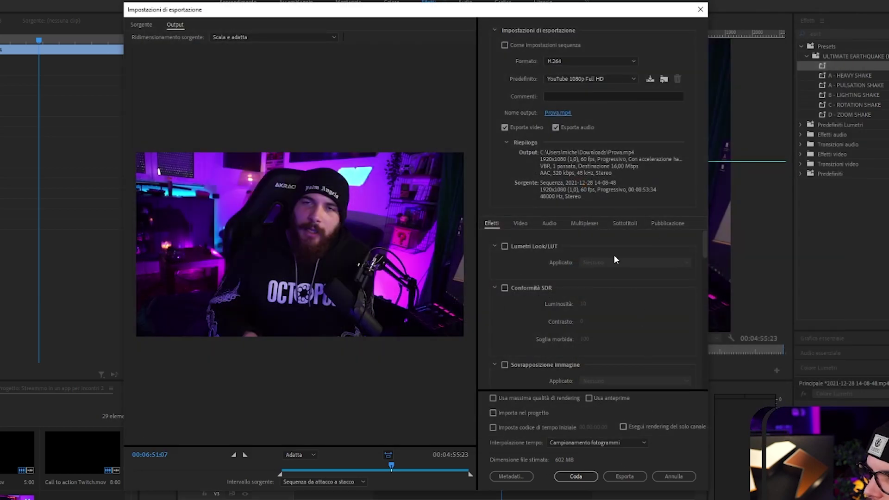
# Export Prova.mp4, clear the in and out marks, and move the playhead to about 05:29.
pyautogui.click(632, 479)
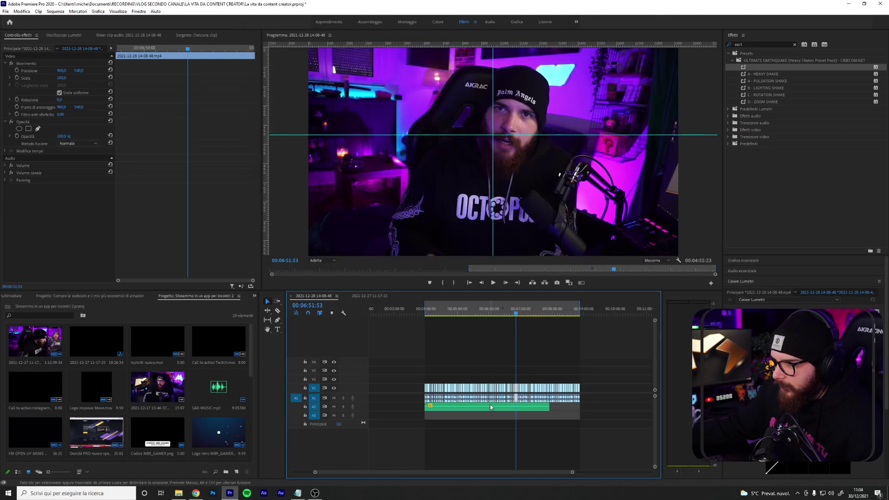
pyautogui.rightClick(497, 308)
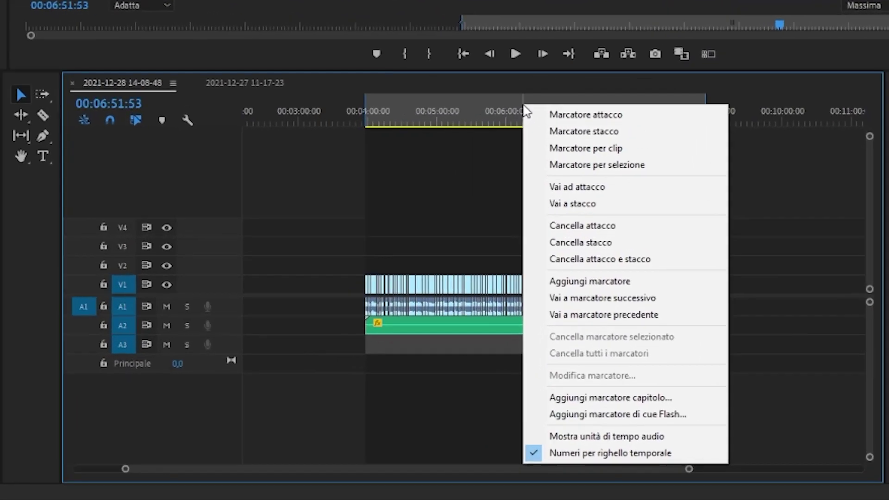
pyautogui.click(646, 262)
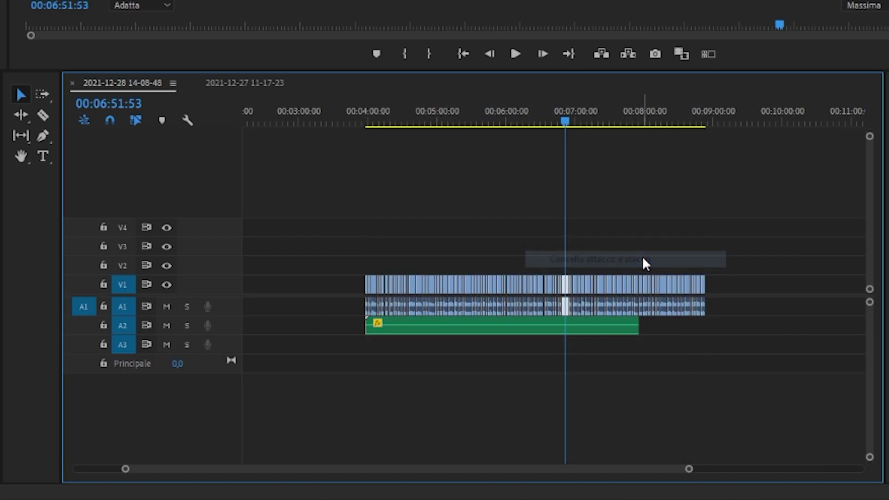
pyautogui.press('-')
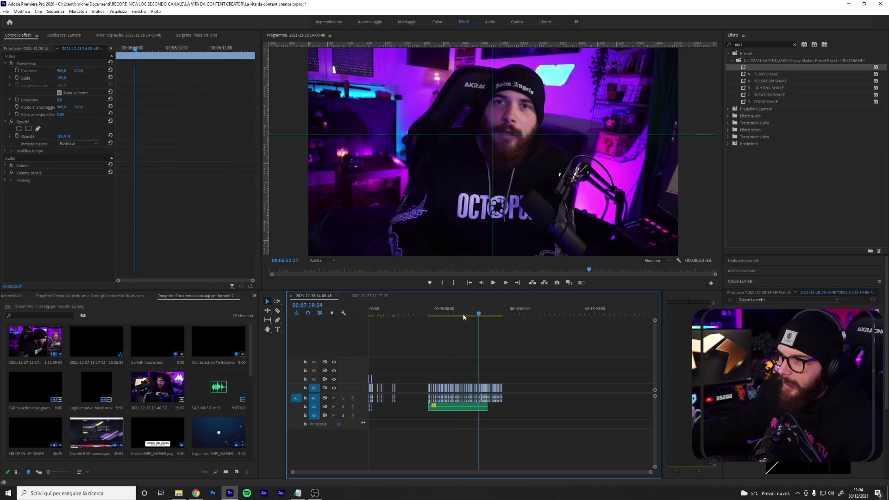
pyautogui.moveTo(464, 316); pyautogui.dragTo(453, 313)
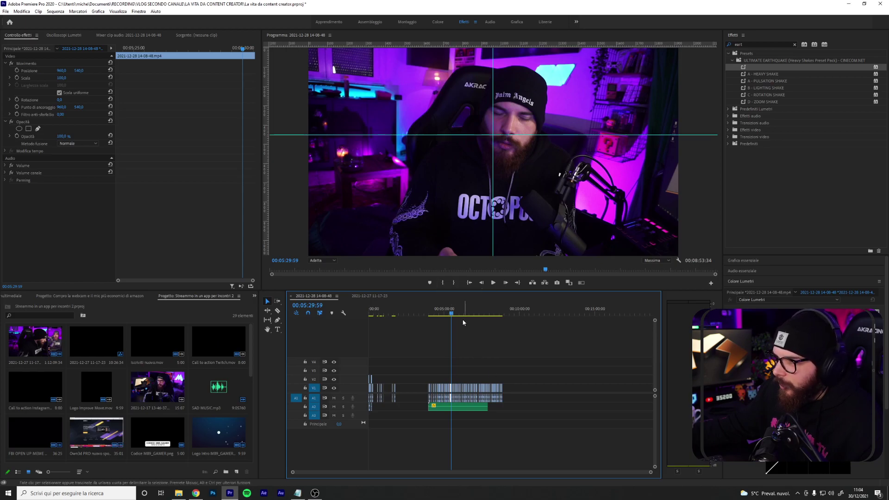
# Remove the empty gaps on V1 with Elimina salti so the footage starts at 00:00:00:00.
pyautogui.press('=')
pyautogui.rightClick(418, 388)
pyautogui.click(439, 392)
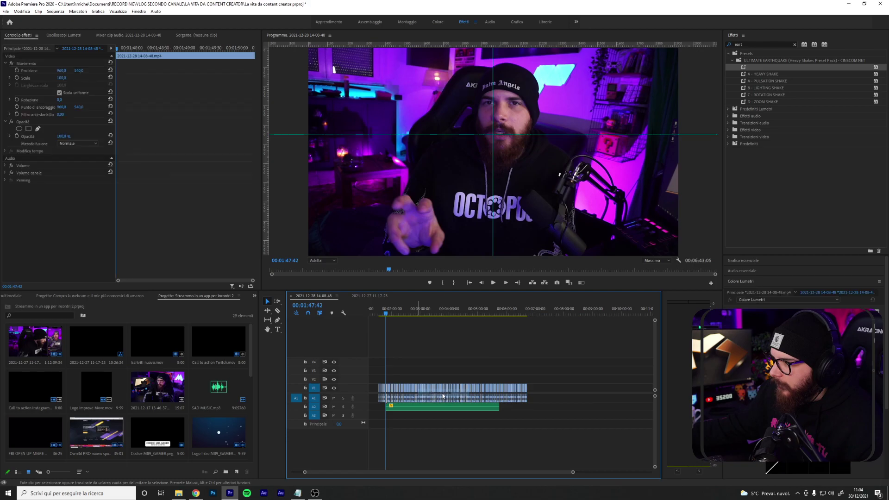
pyautogui.press('=')
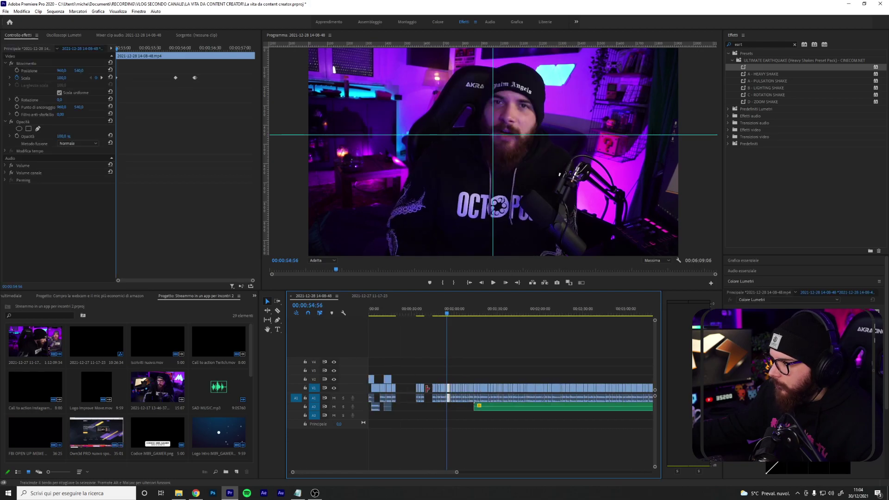
pyautogui.click(427, 389)
pyautogui.press('Delete')
pyautogui.rightClick(412, 392)
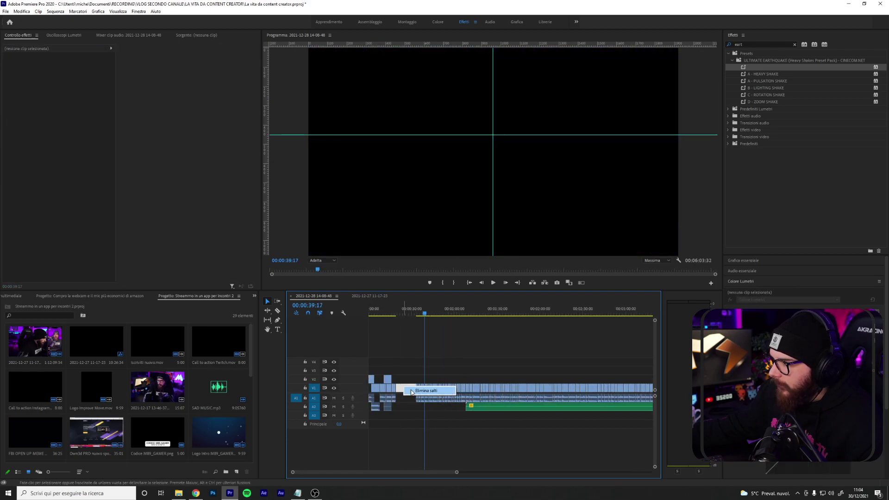
pyautogui.click(425, 391)
pyautogui.press('-')
pyautogui.press('Home')
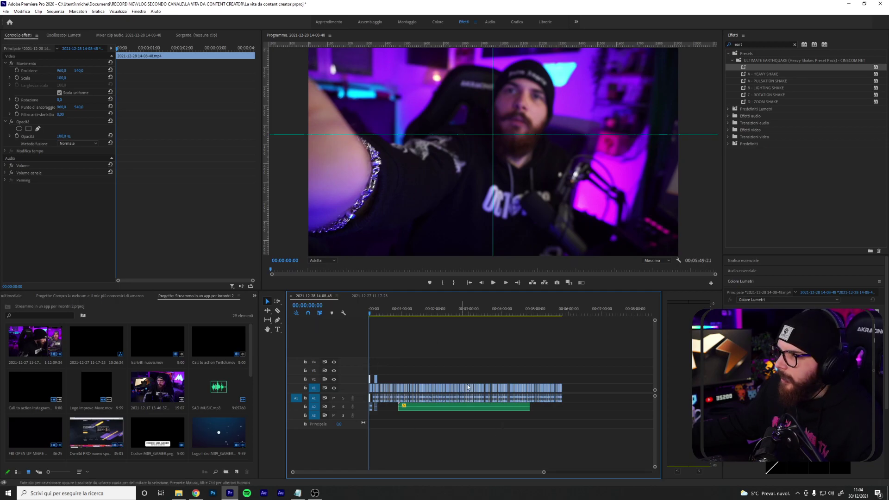
# Bring up the media export settings again via File > Esporta > File multimediale.
pyautogui.click(6, 11)
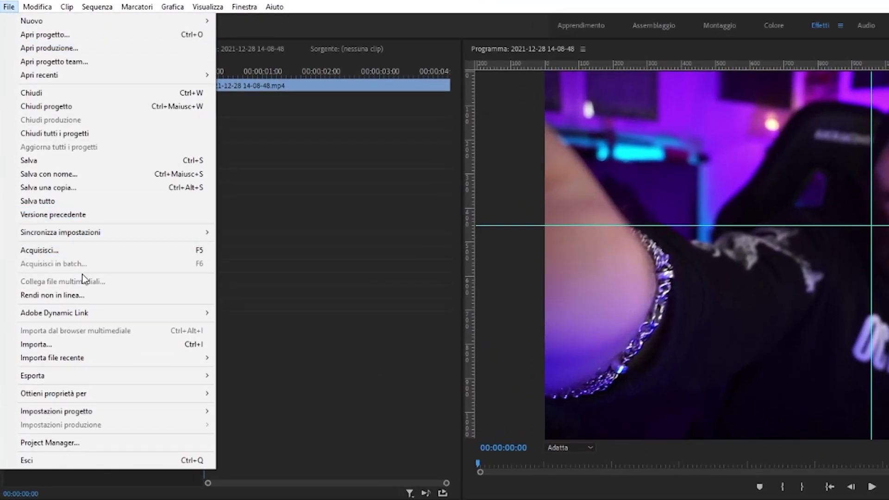
pyautogui.moveTo(119, 374)
pyautogui.click(262, 378)
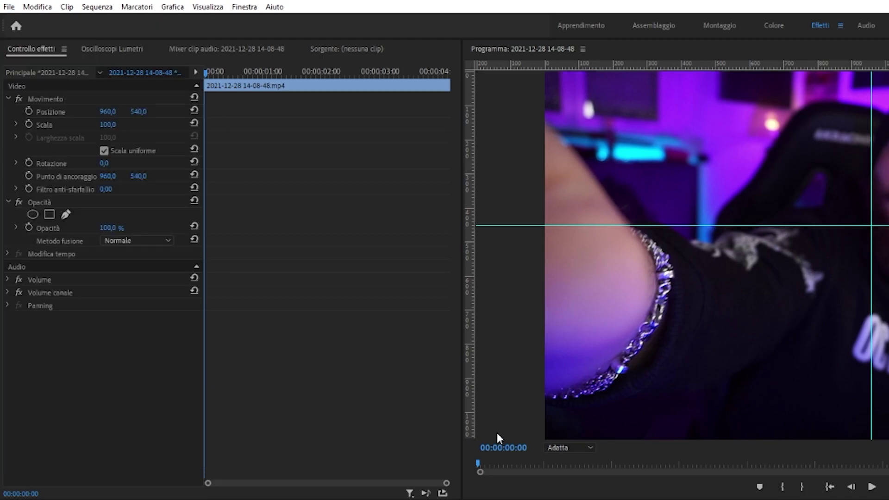